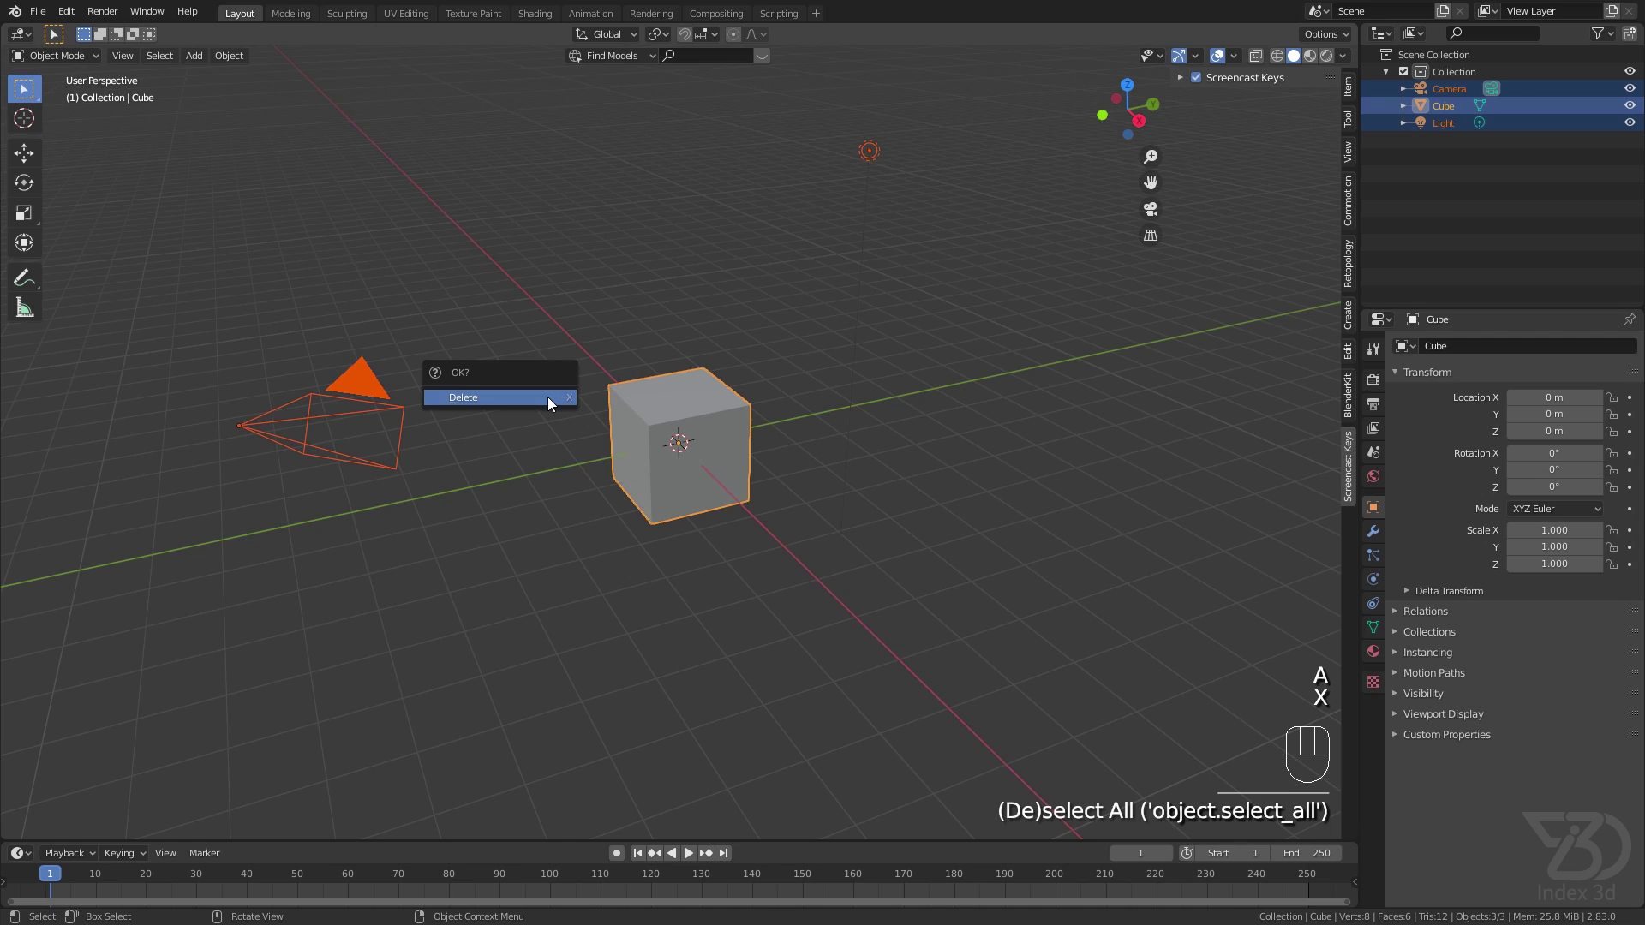
Delete the default camera, cube and light, and confirm the Extra Objects add-ons are enabled.
click(547, 398)
click(66, 11)
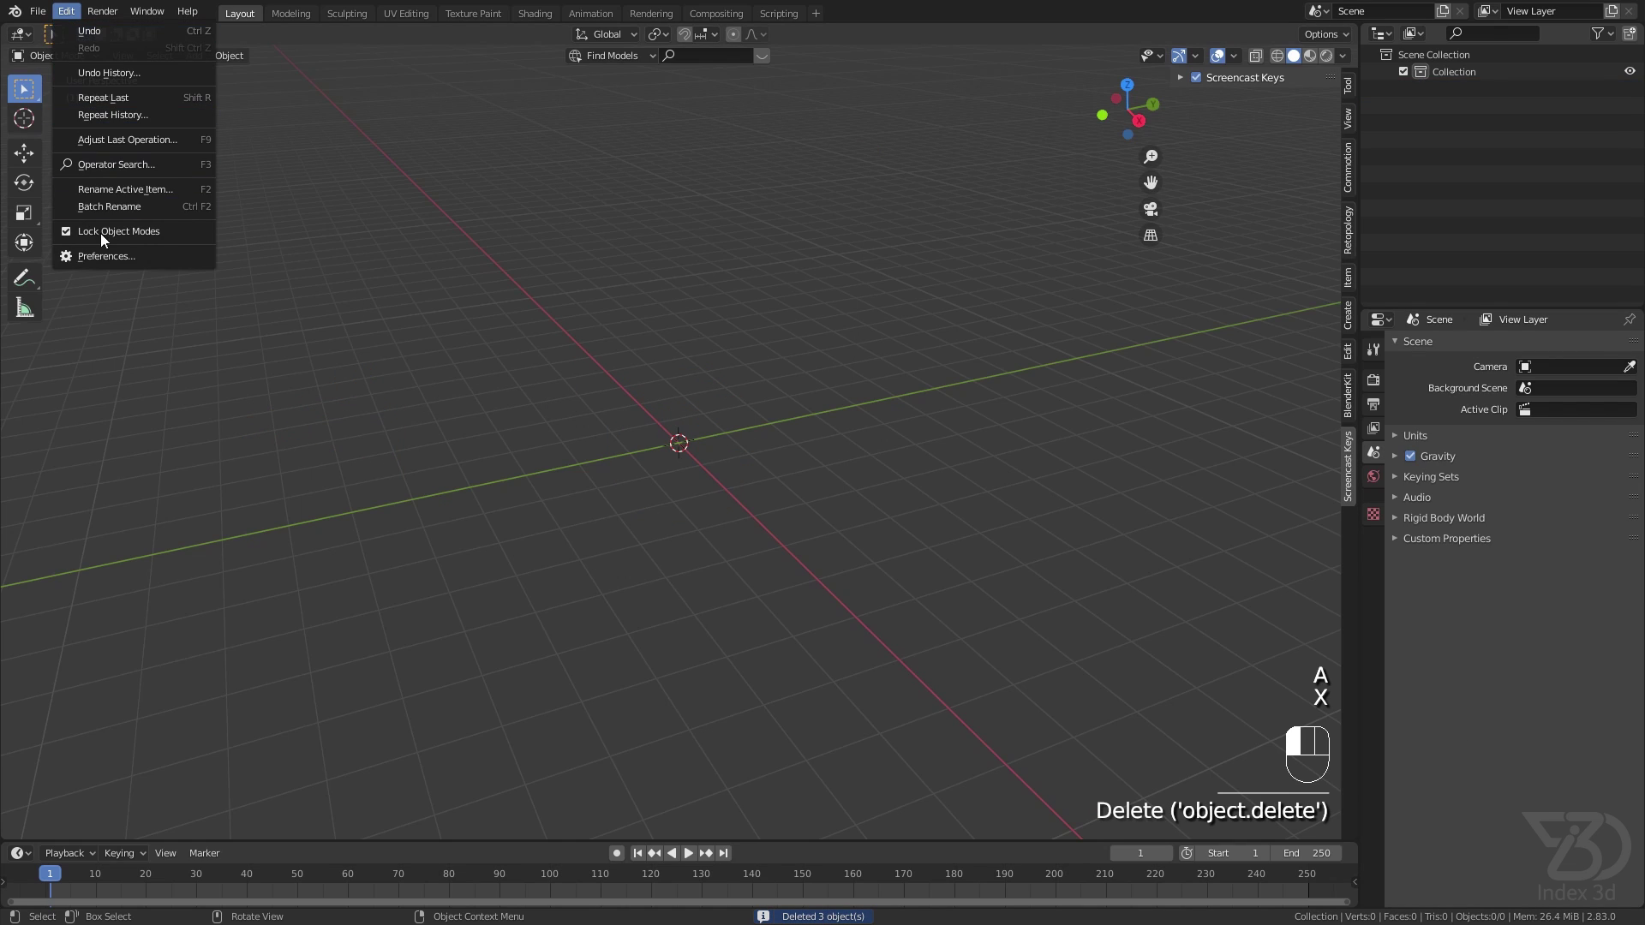
click(108, 257)
click(467, 101)
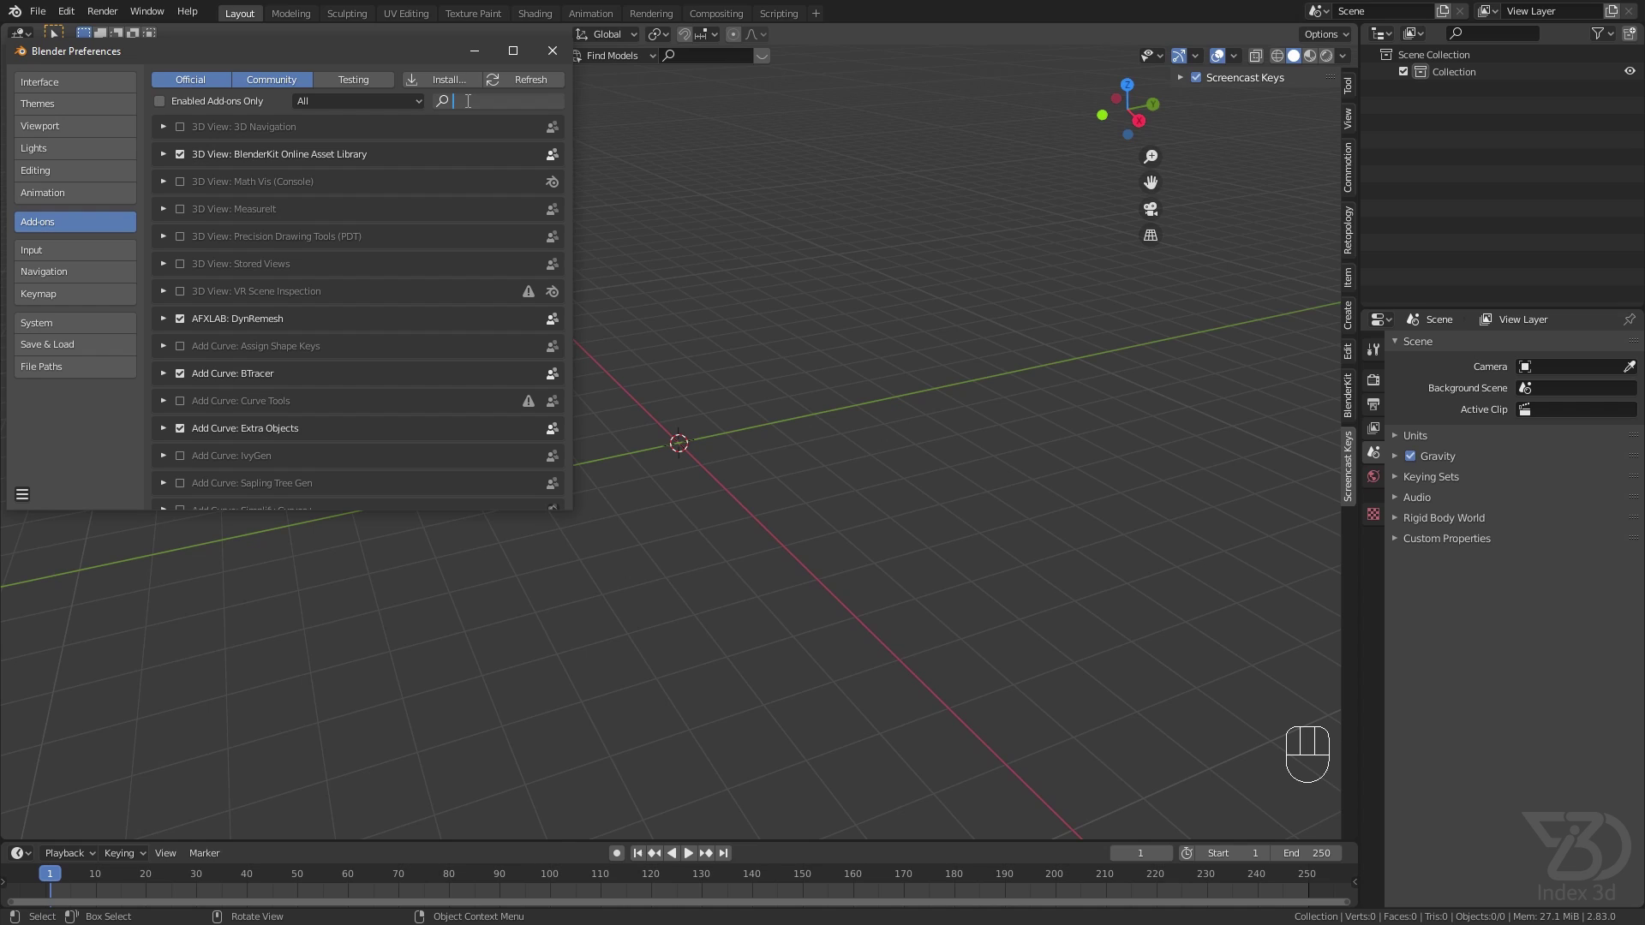
text(extra)
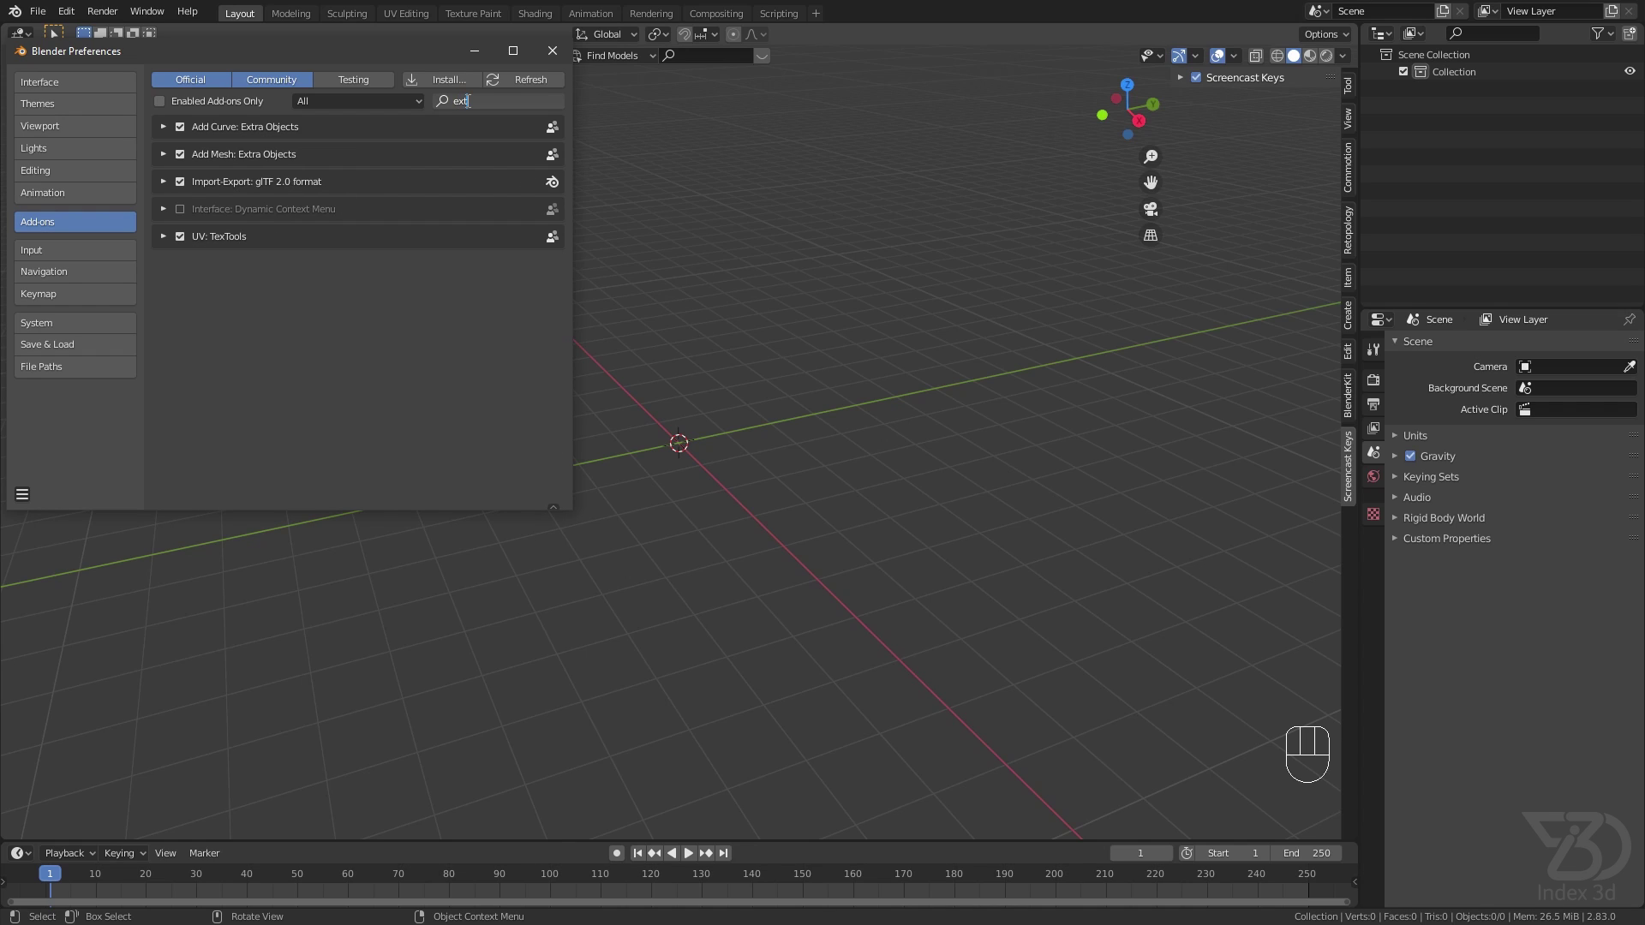
click(567, 55)
Add a Round Cube mesh with radius 1 so it forms a sphere.
key(shift+a)
mouse_move(650, 372)
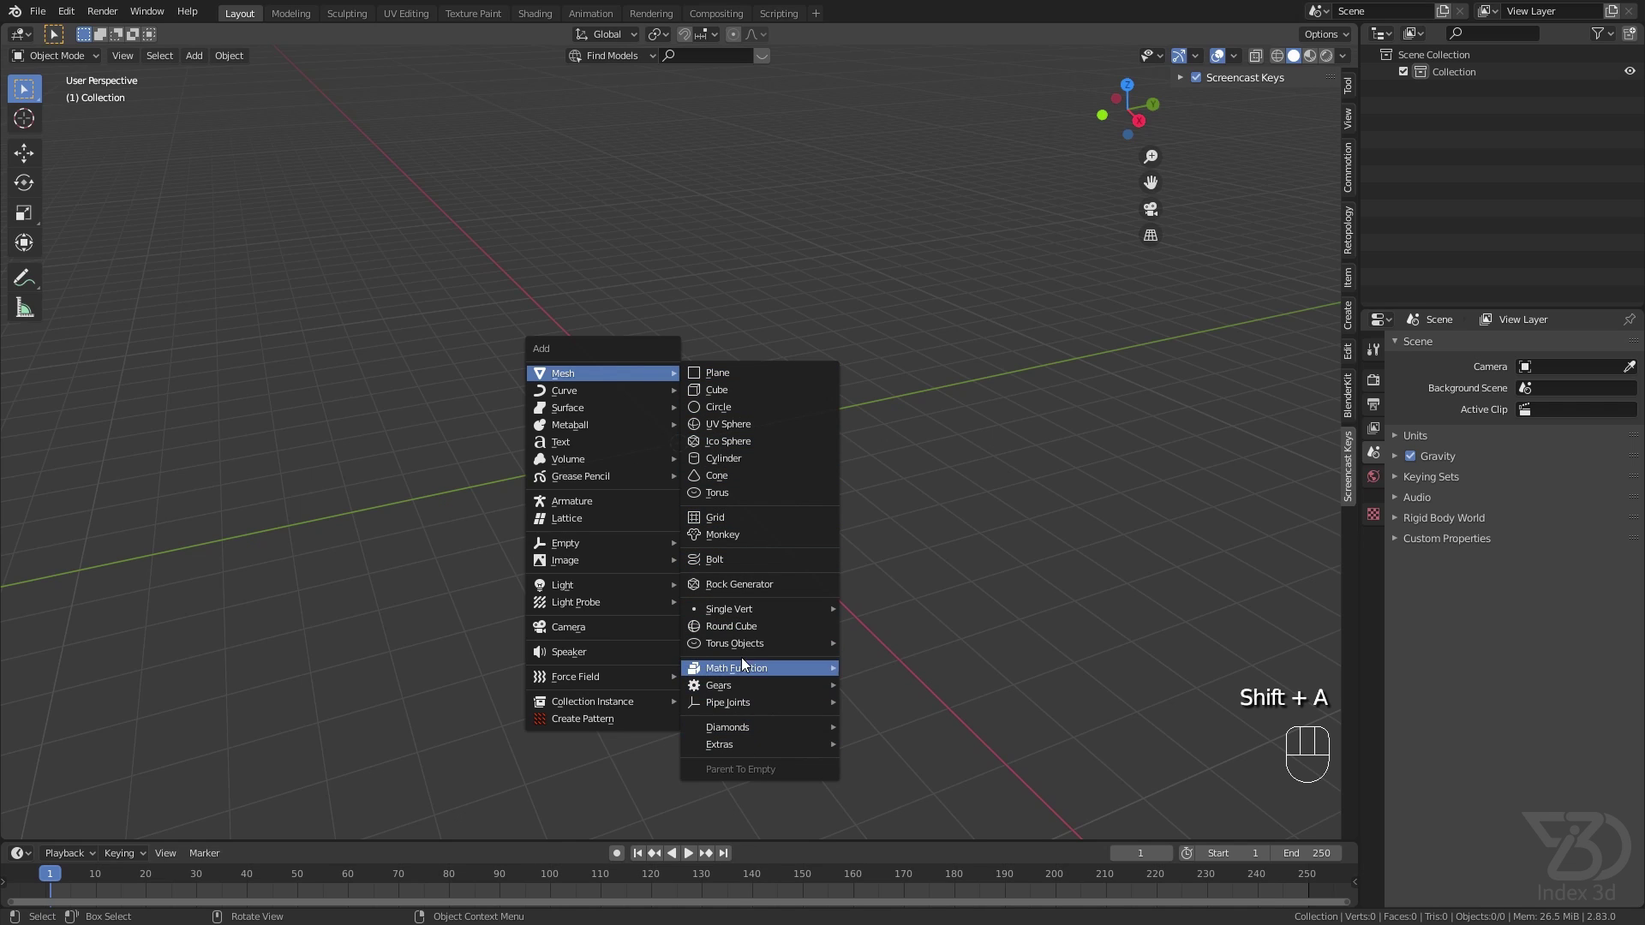
click(706, 626)
click(143, 823)
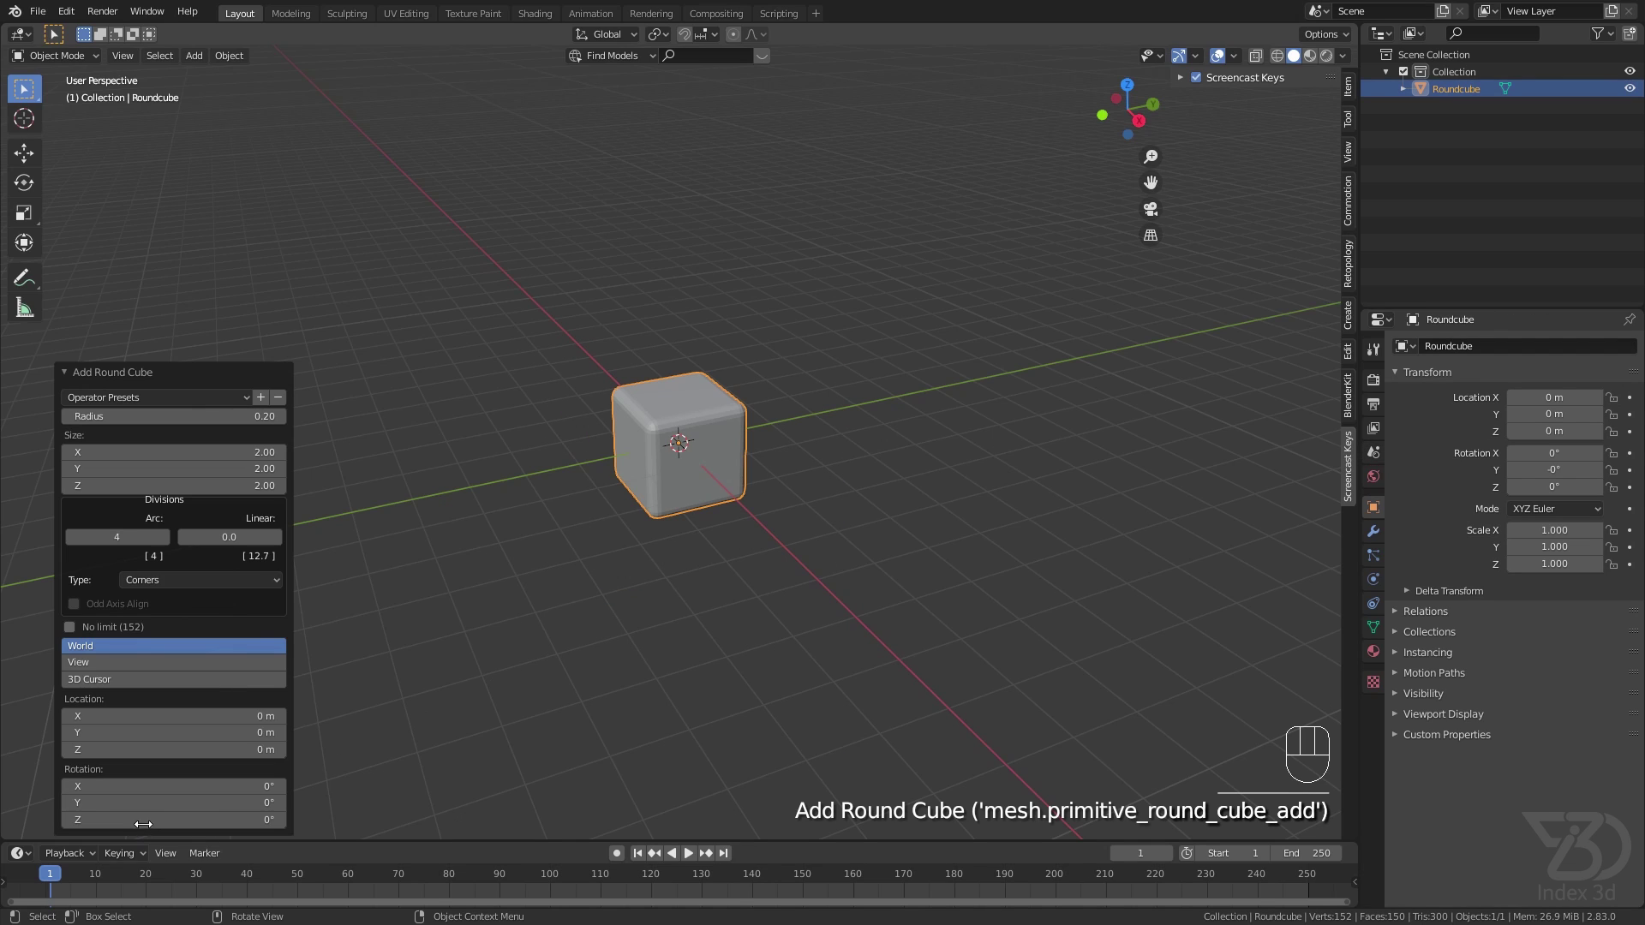
click(138, 417)
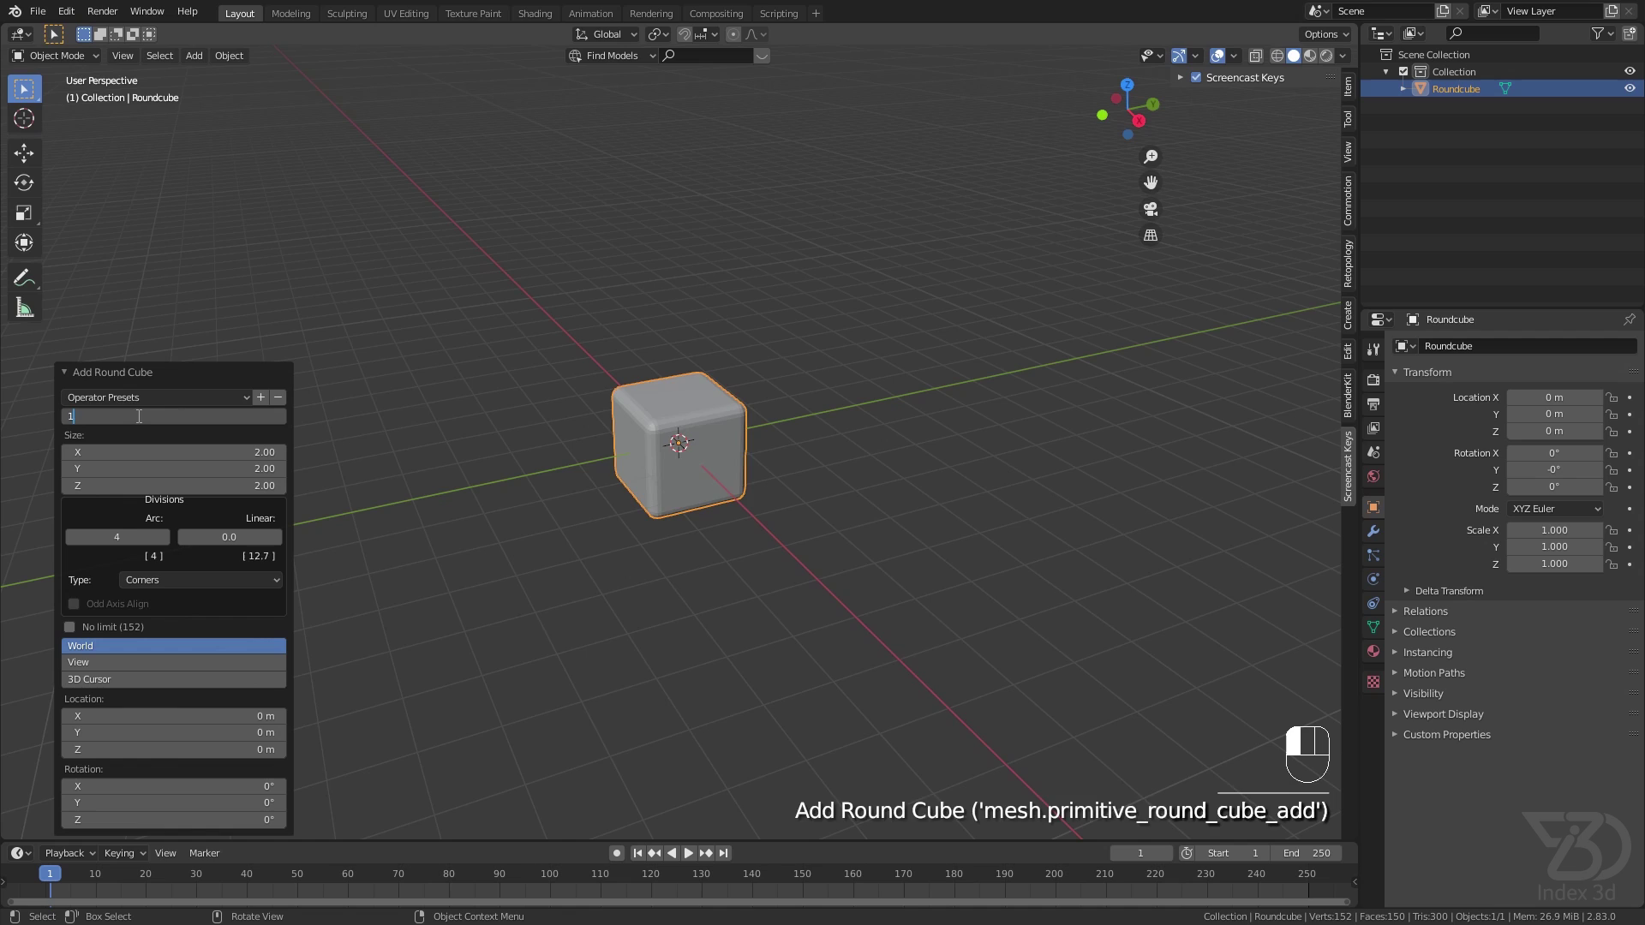
text(1)
key(Return)
View the sphere from the right in Material Preview shading with see-through display on.
key(KP_3)
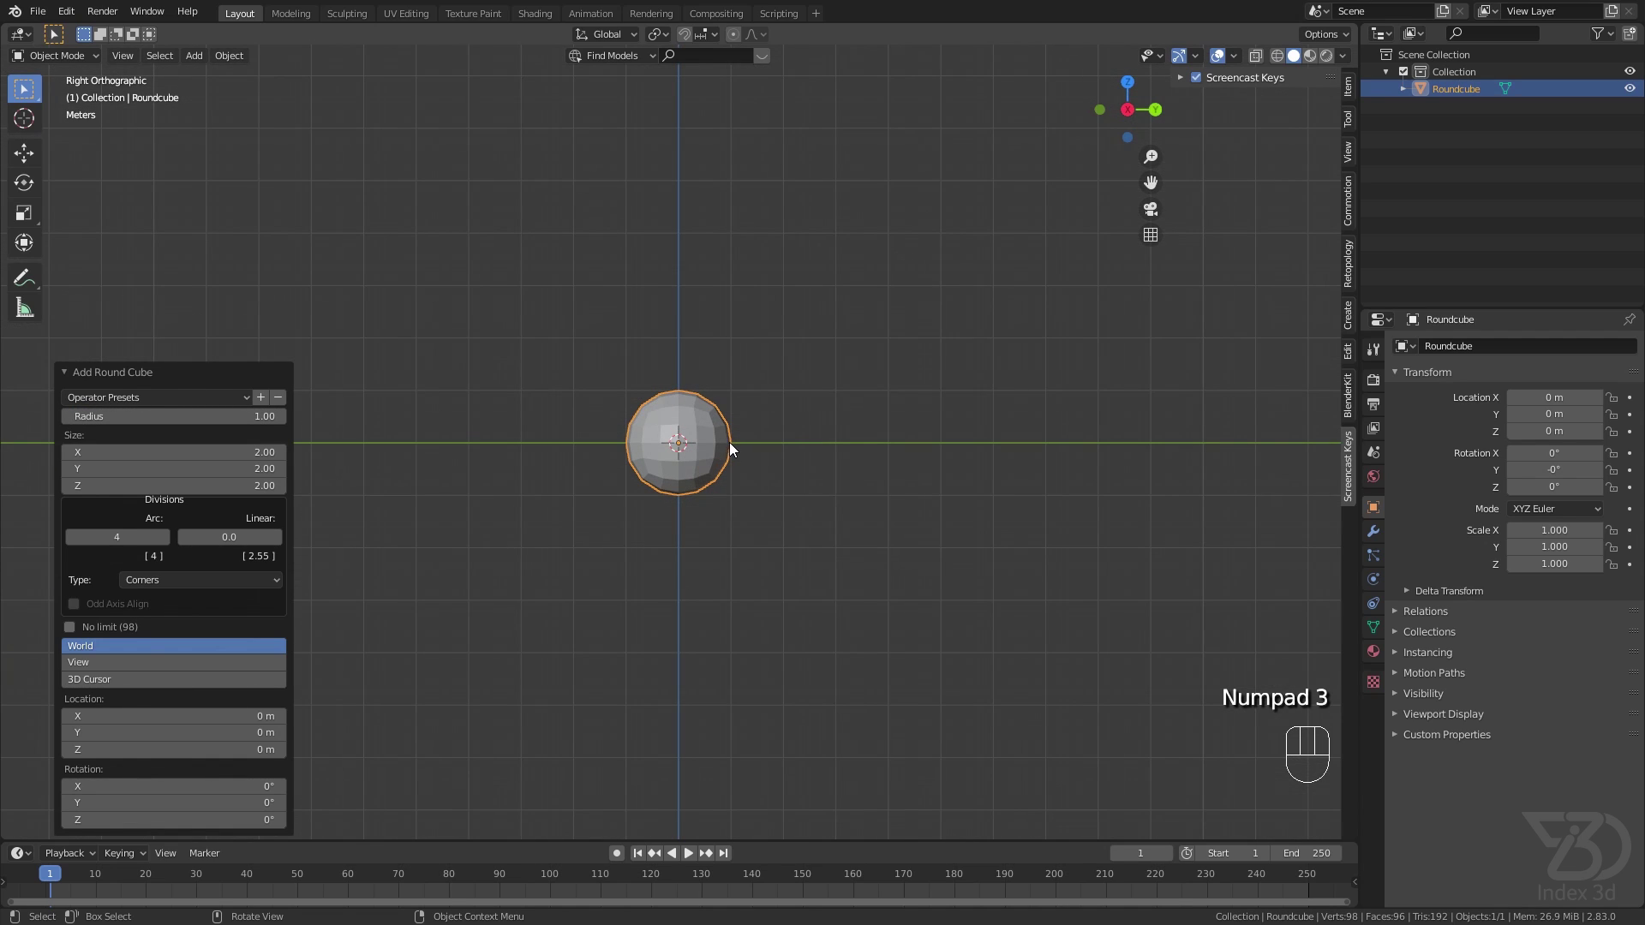
scroll(728, 442, up, 2)
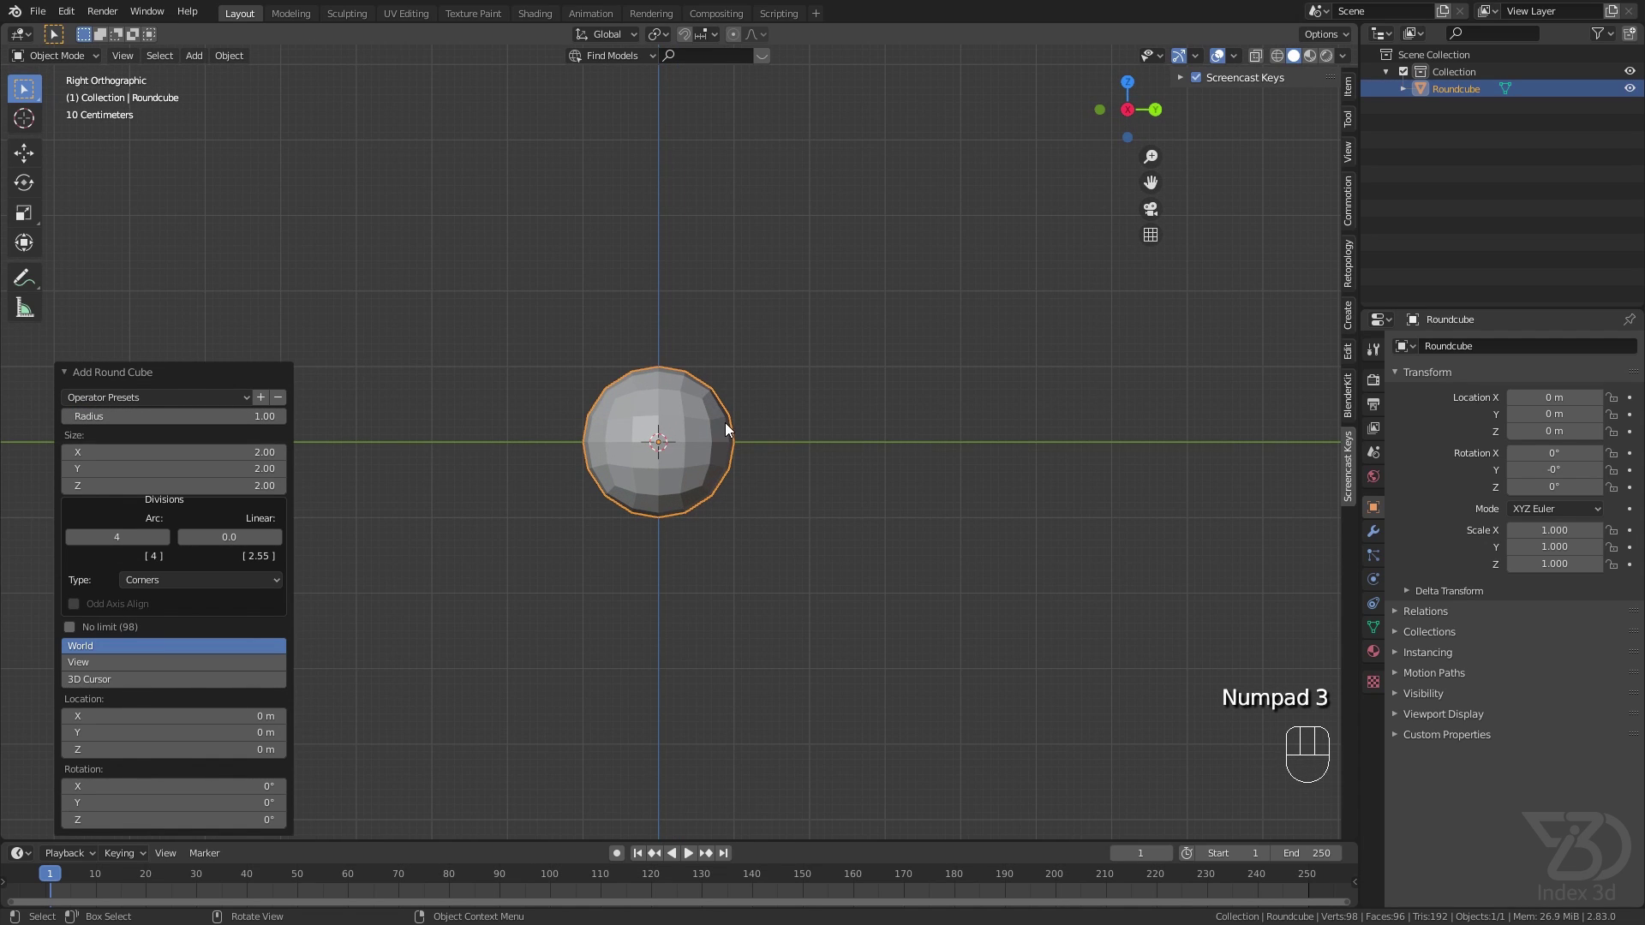
click(688, 465)
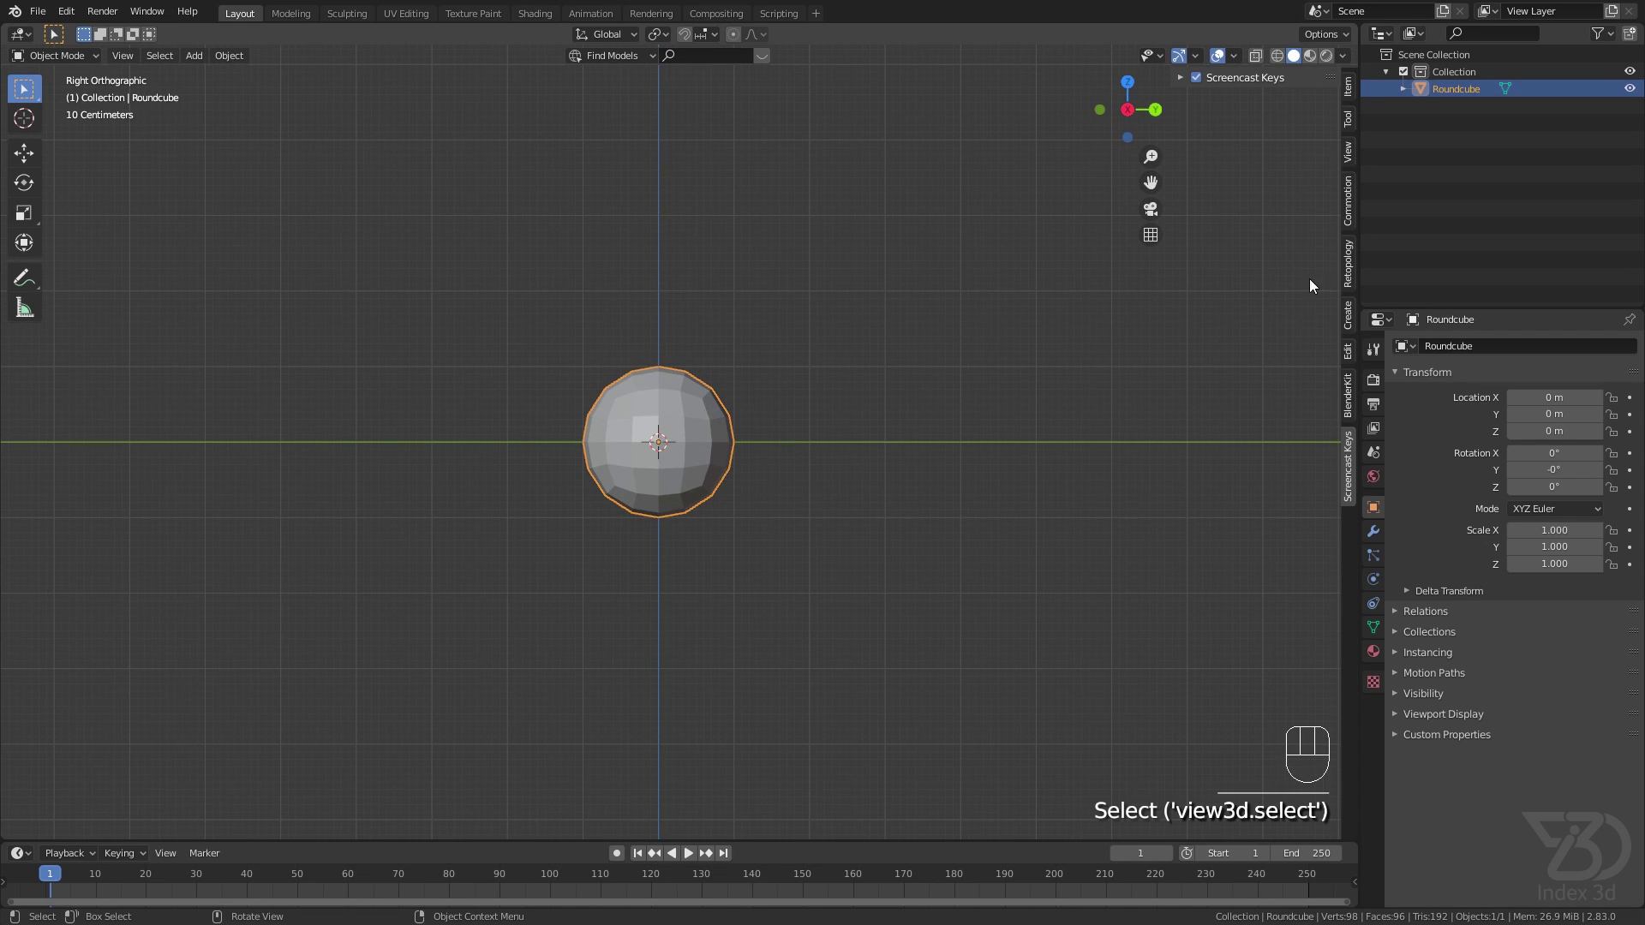
click(1310, 55)
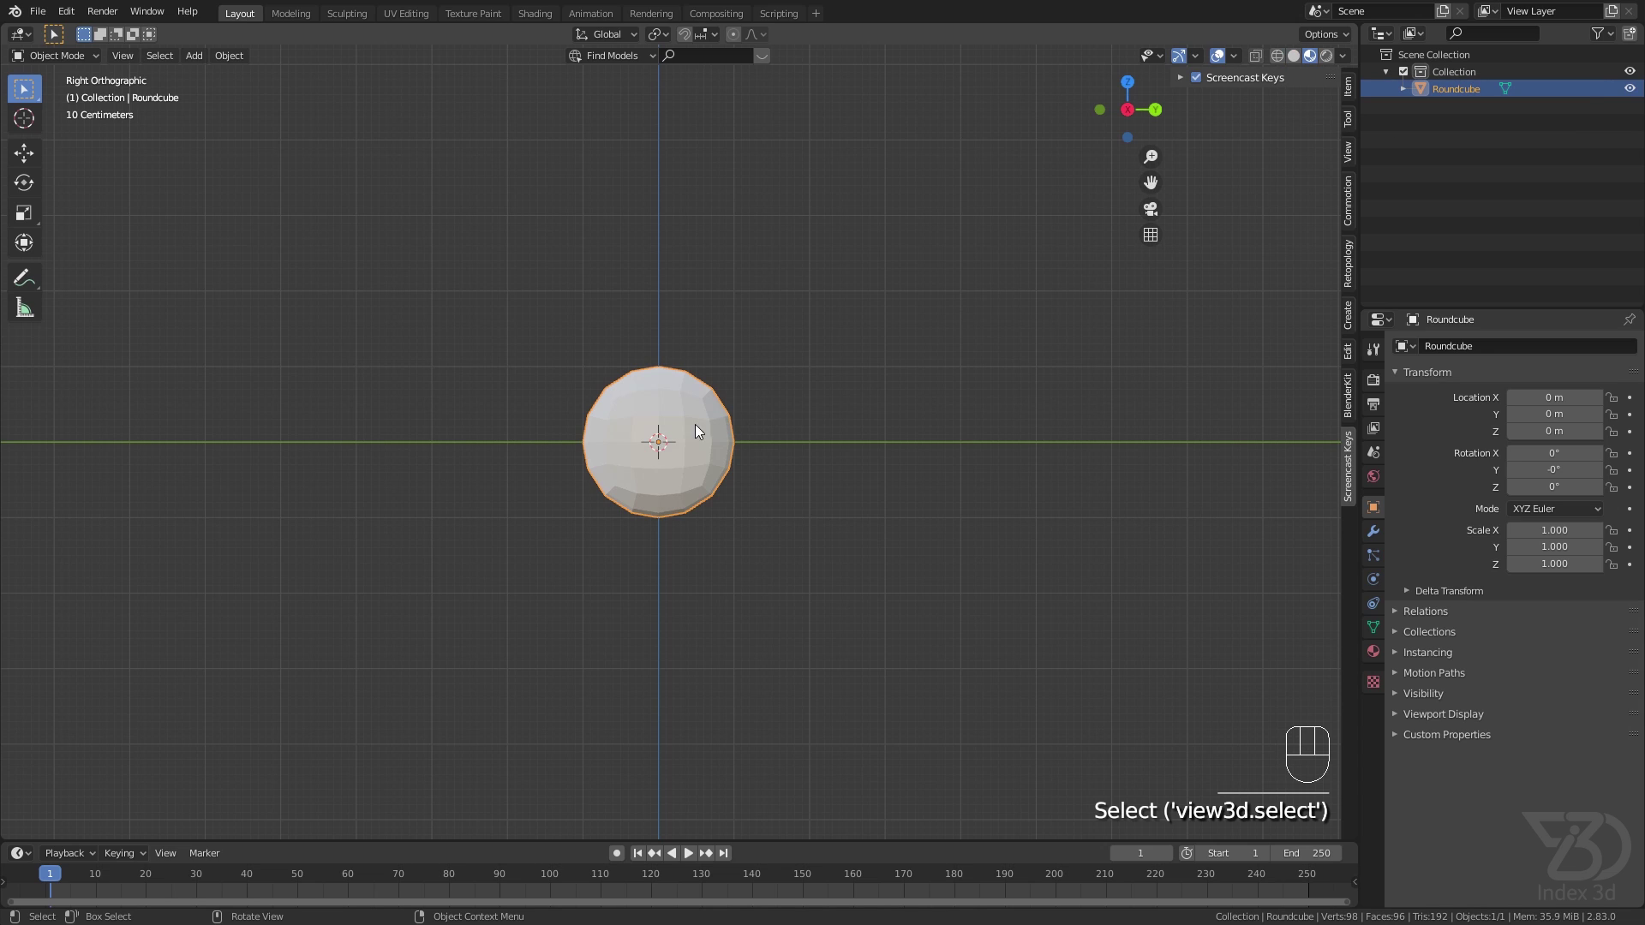
scroll(665, 435, up, 4)
click(1256, 56)
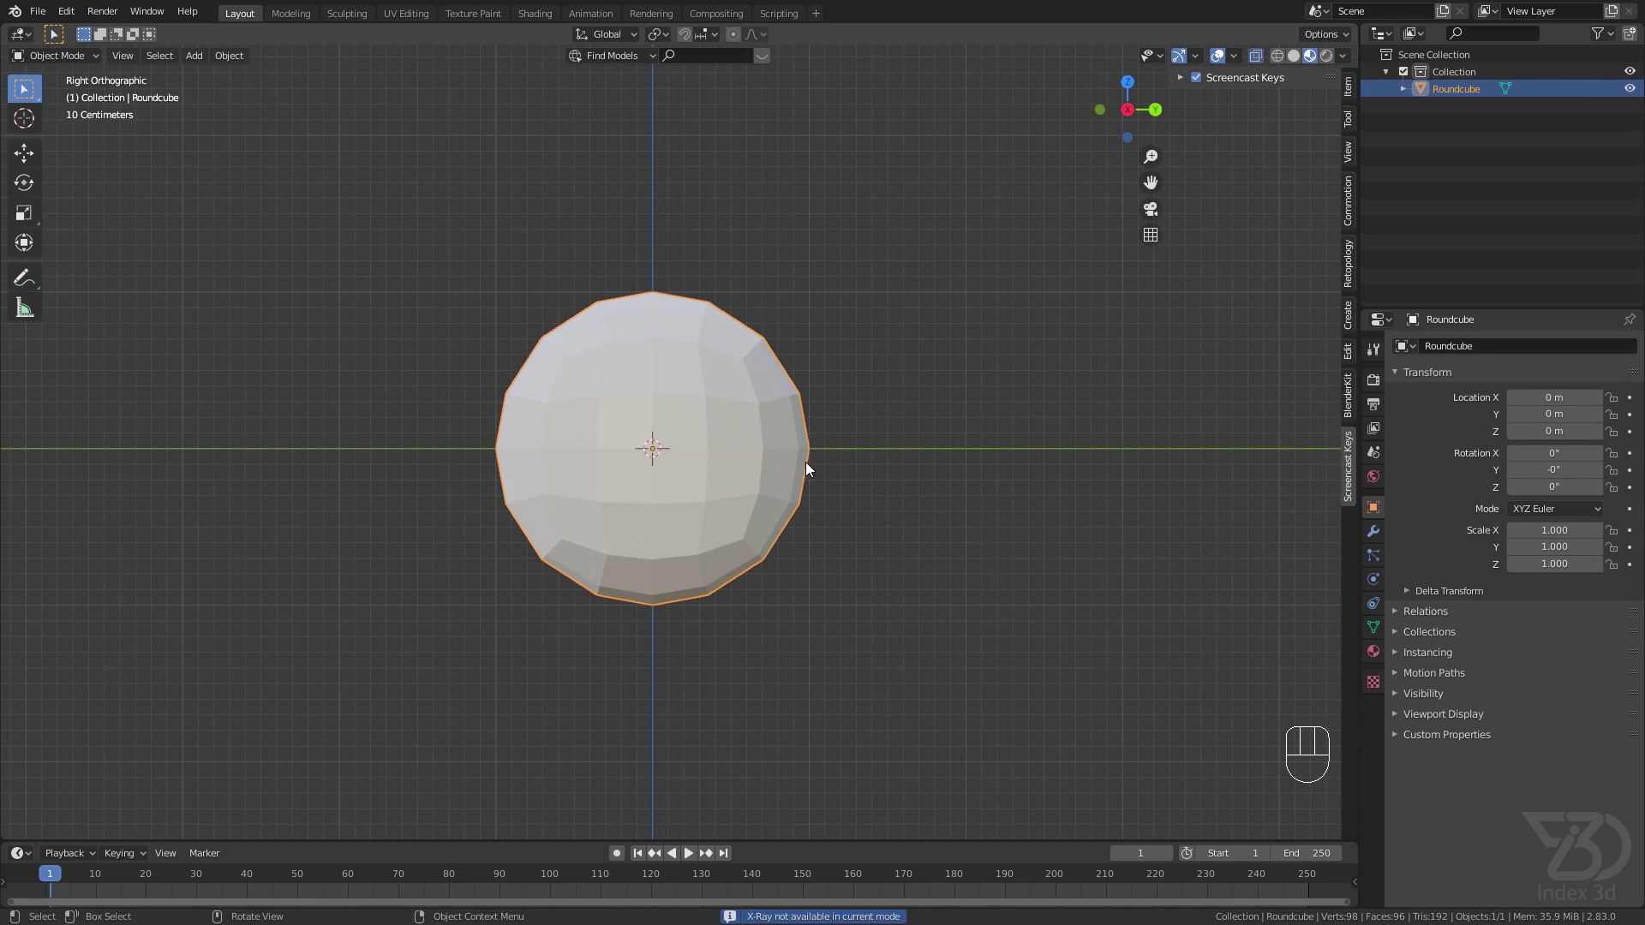
In Edit Mode, select the sphere's lower-half faces and give the first slot the existing Material.
key(Tab)
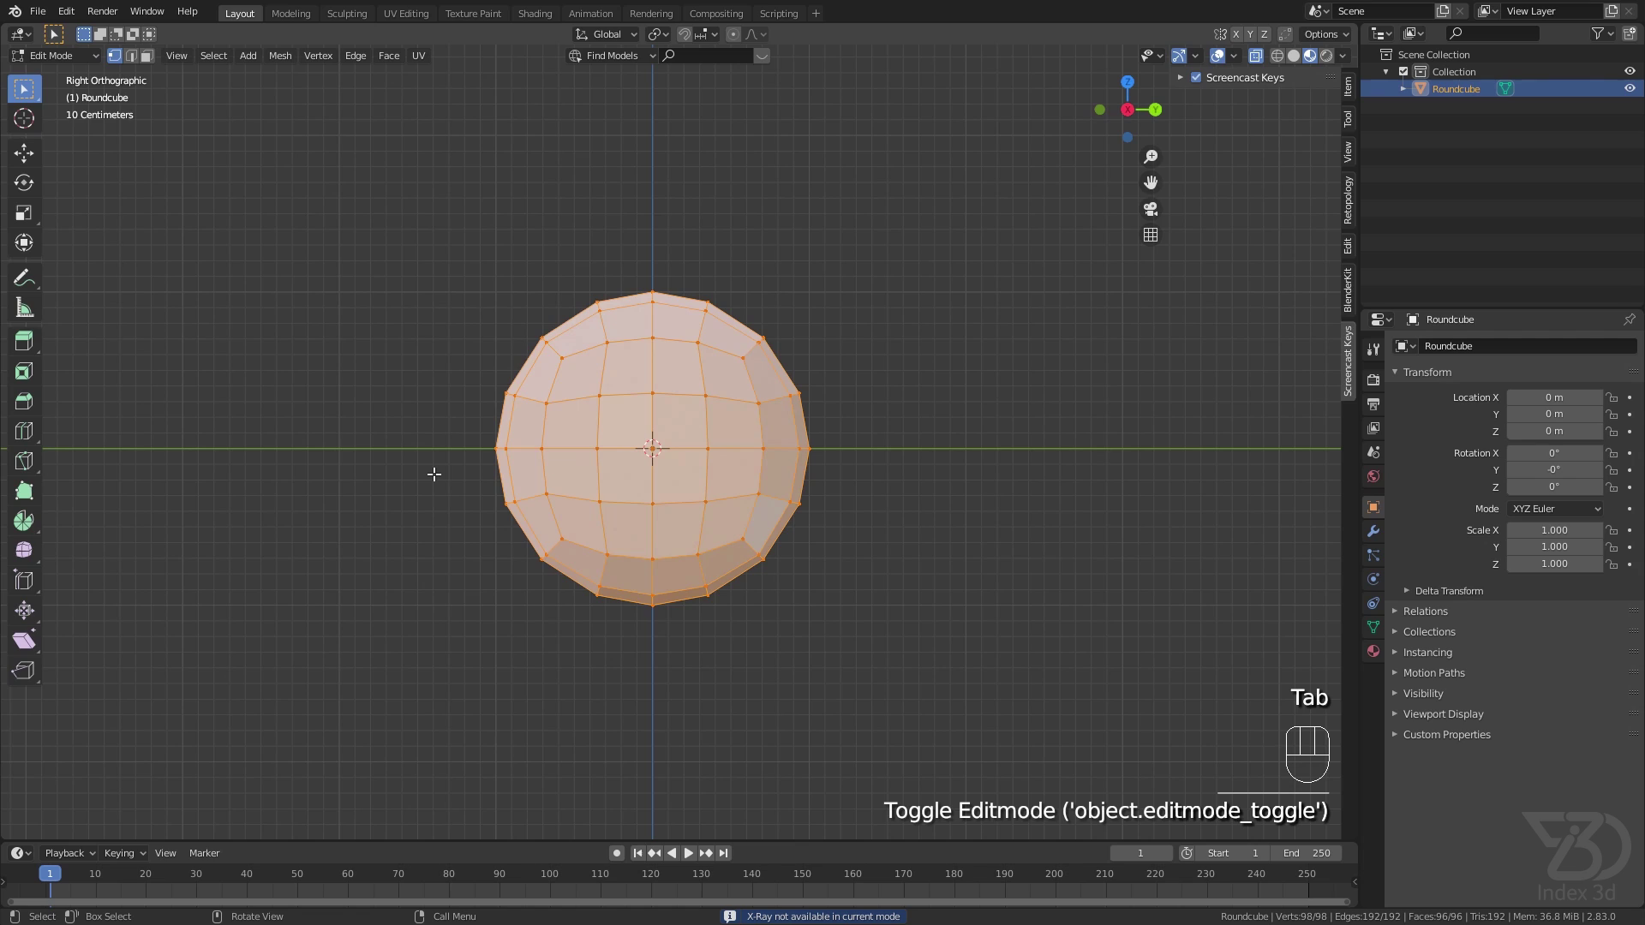
key(3)
drag(435, 473, 1000, 672)
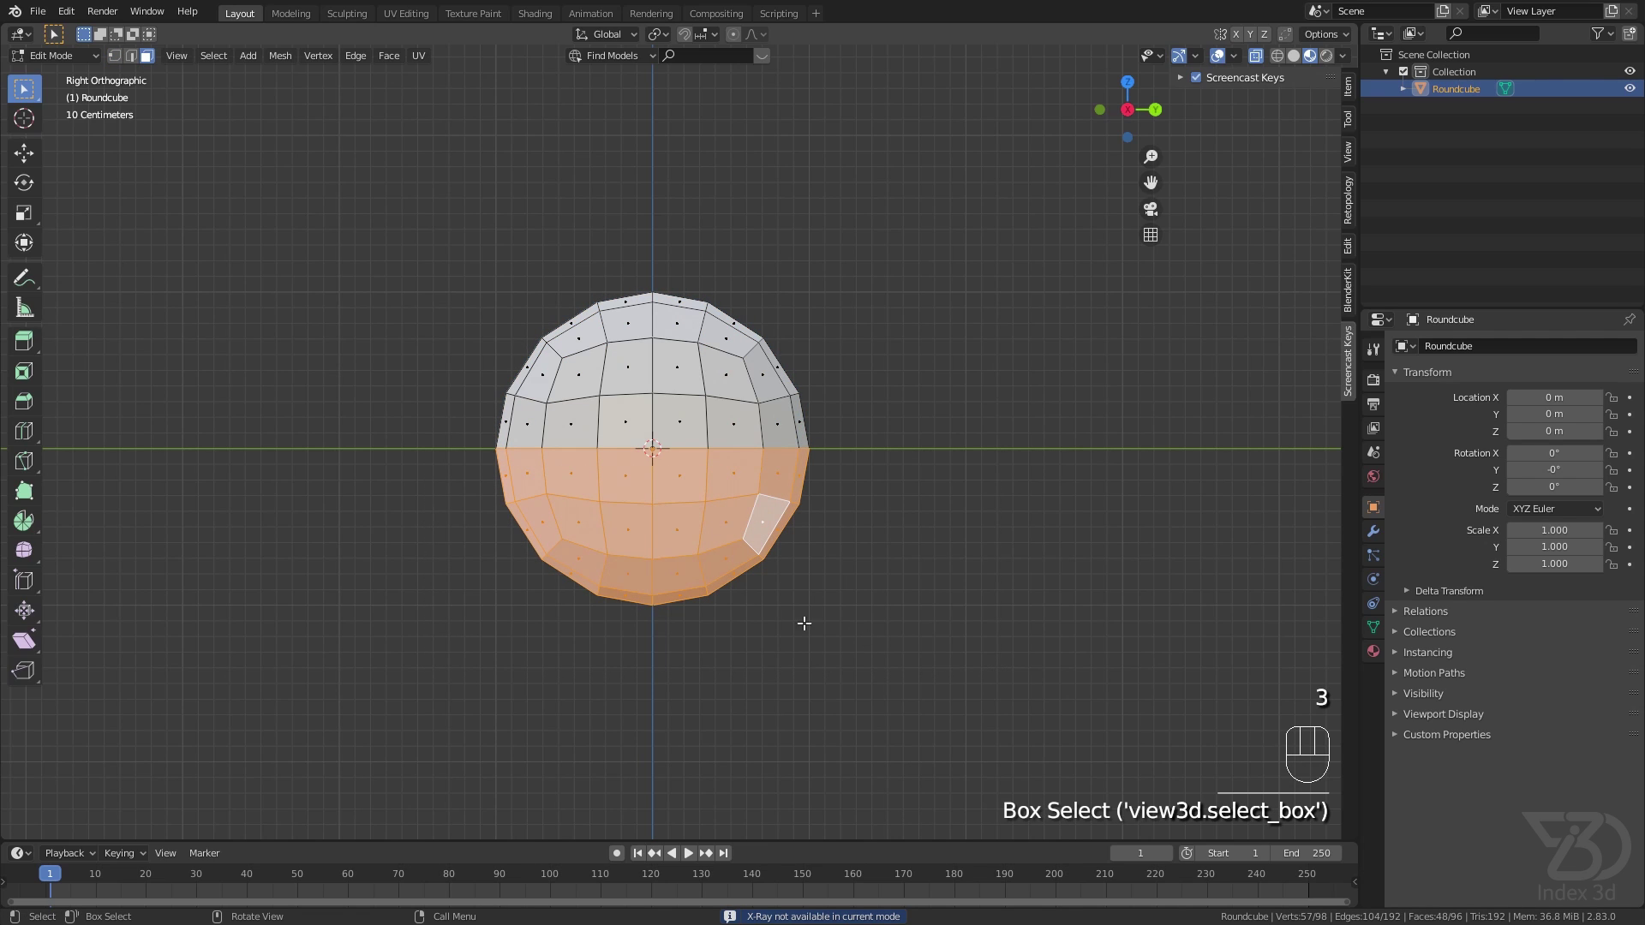
click(1373, 651)
click(1403, 419)
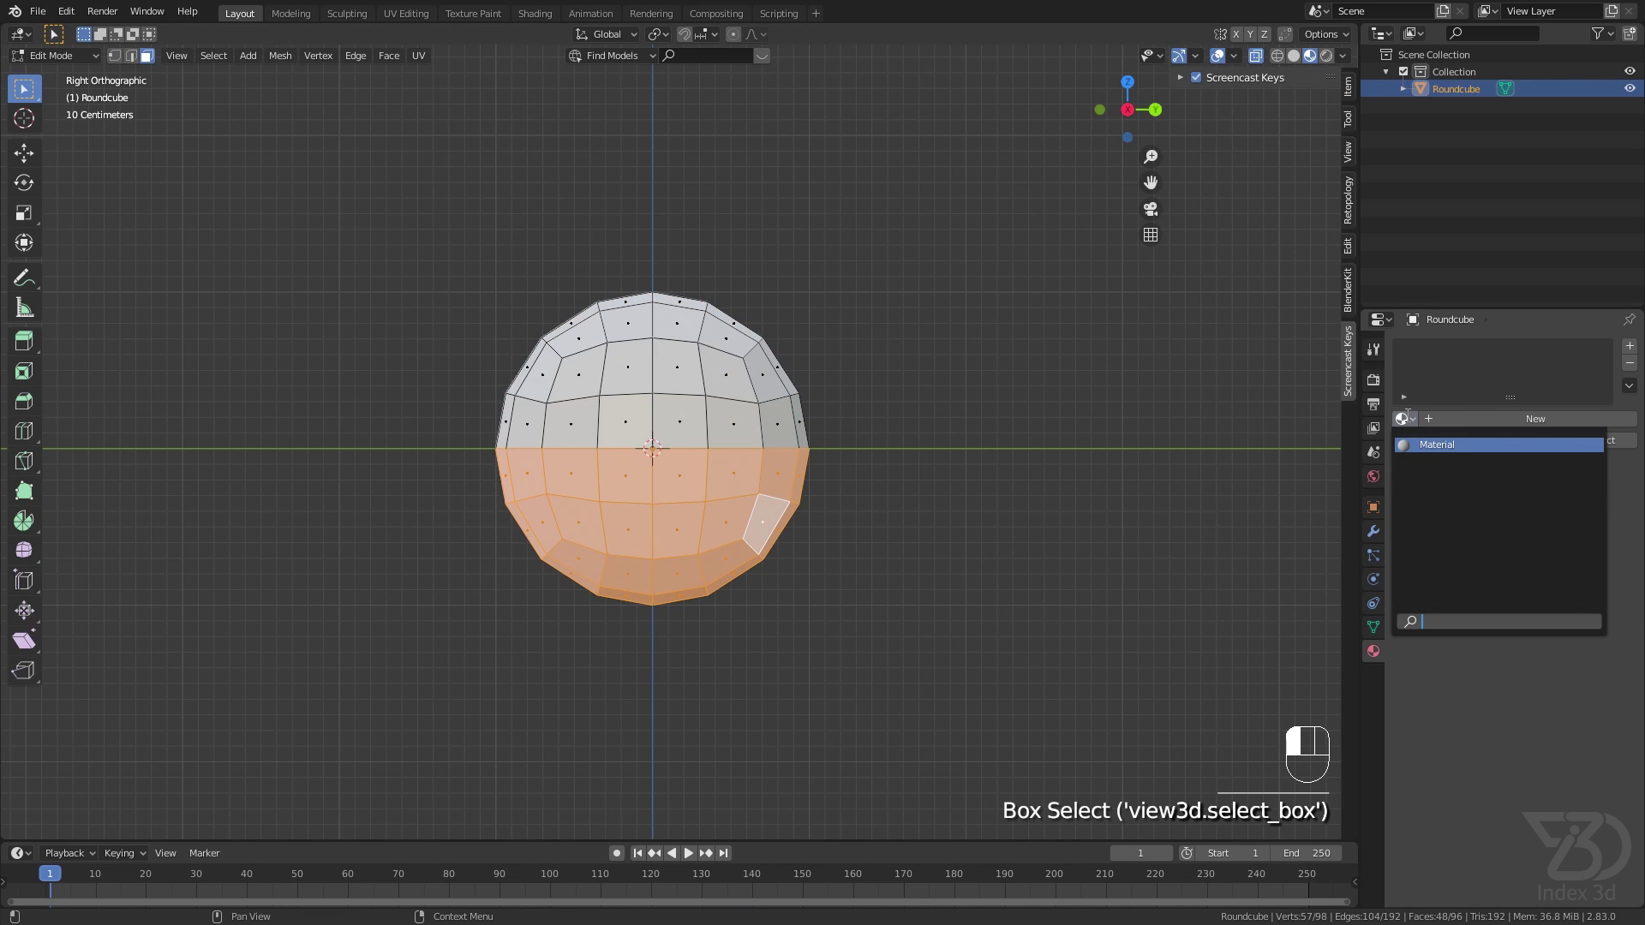
click(1457, 434)
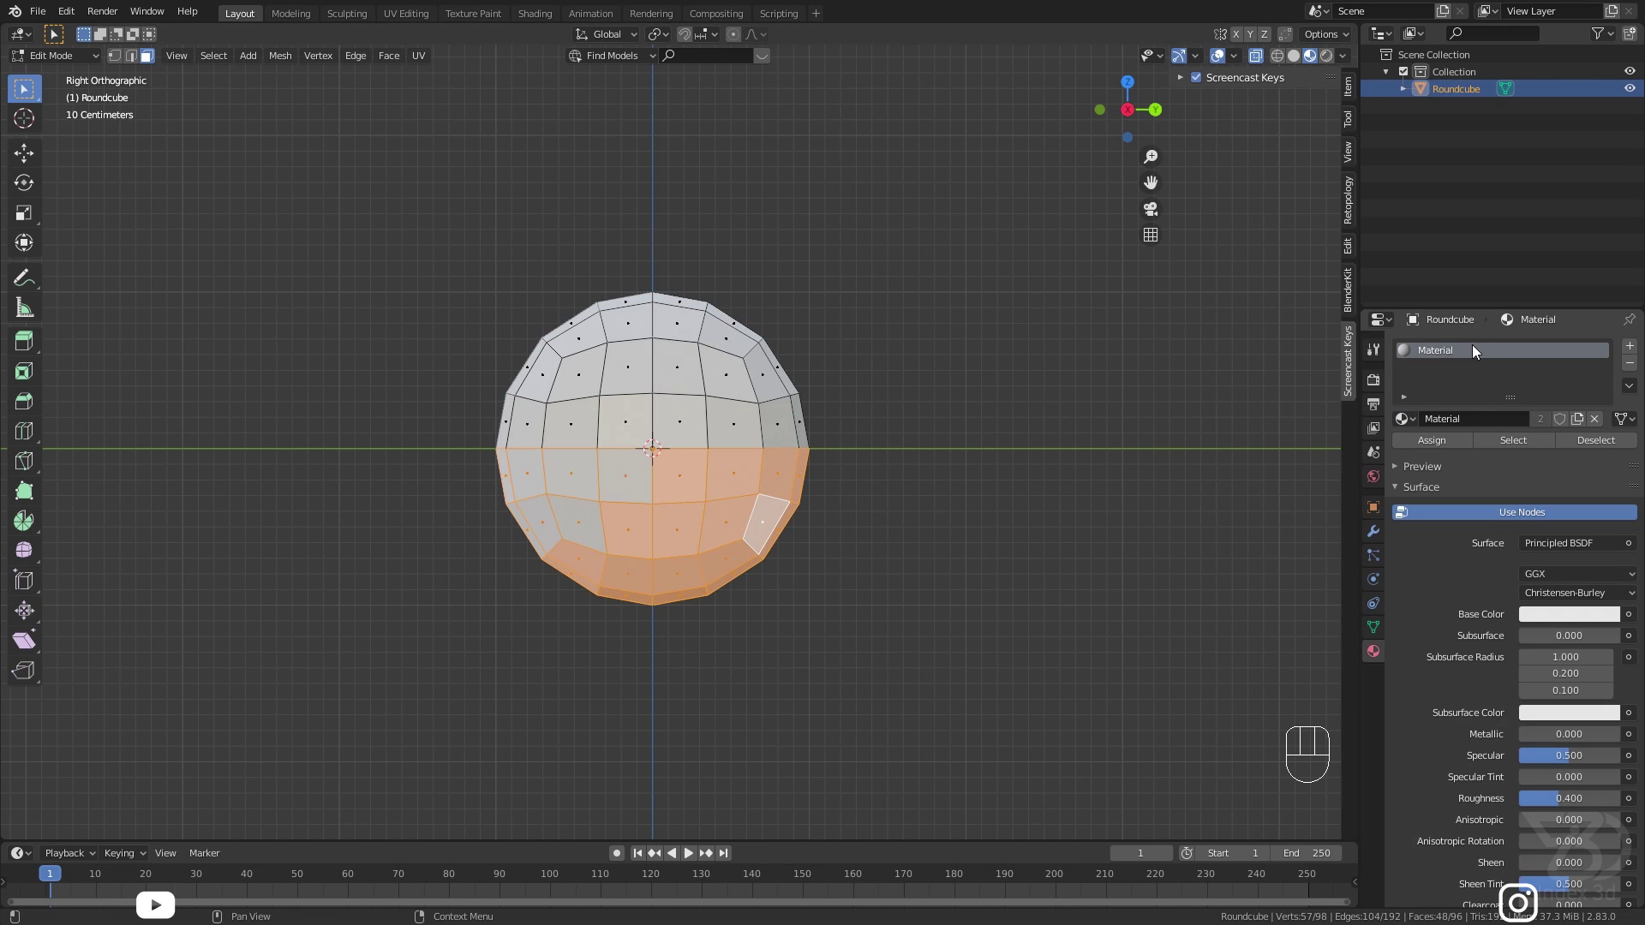
Create a black Material.001 in a second slot, assign it to the lower half, and return to Object Mode.
click(1629, 347)
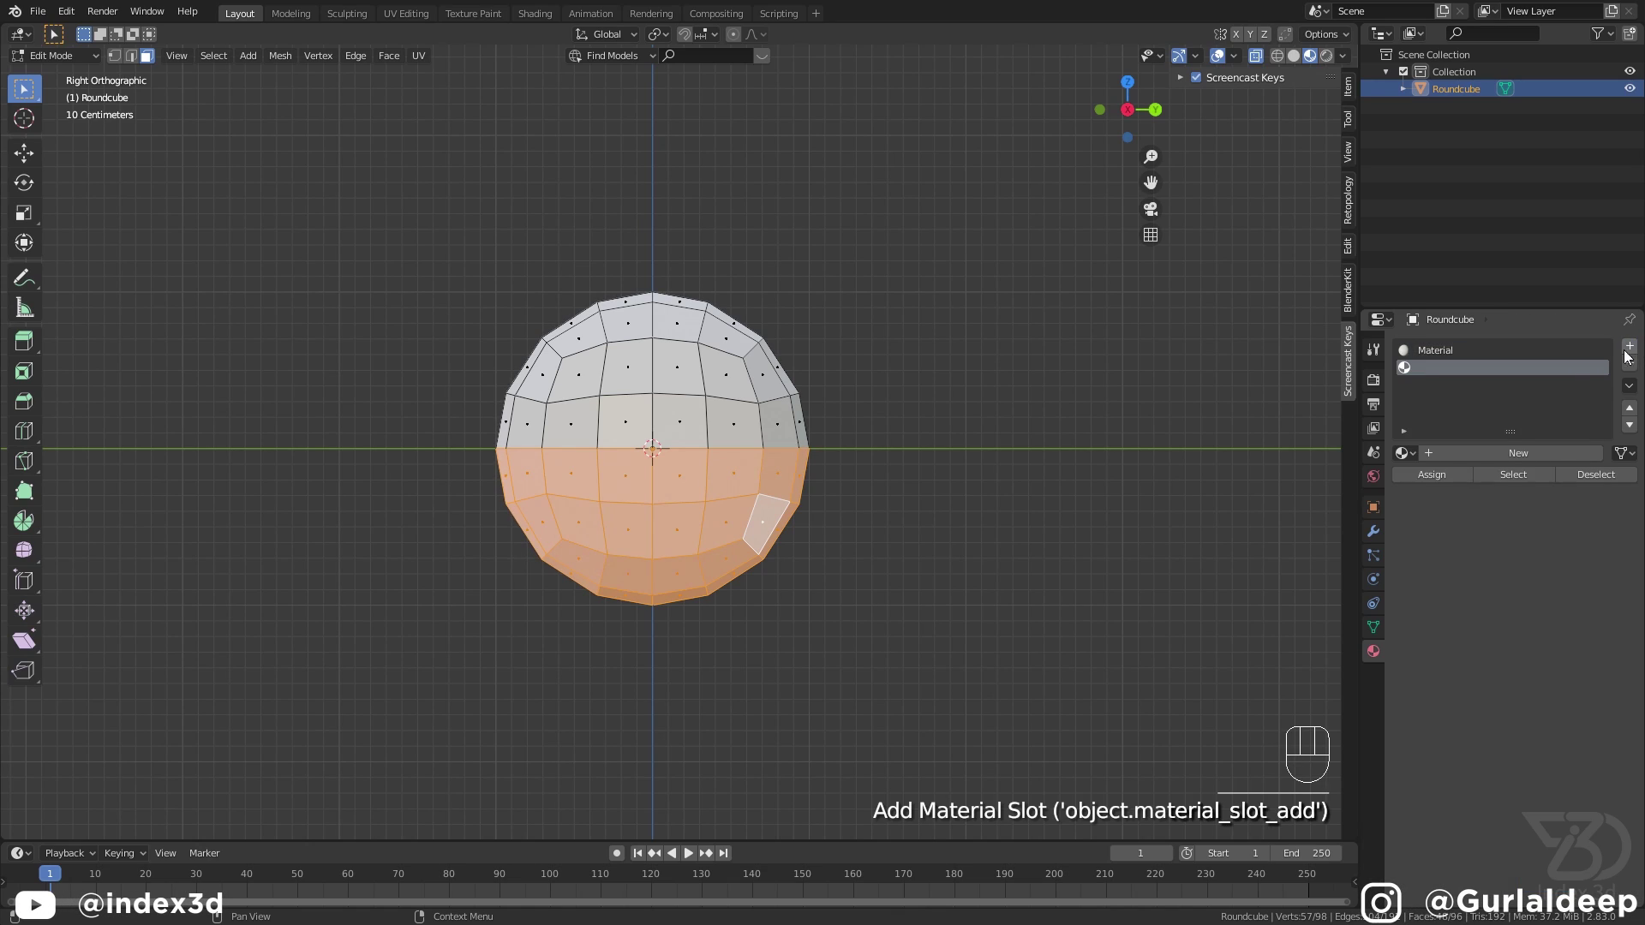
click(1482, 453)
click(1552, 649)
drag(1606, 490, 889, 918)
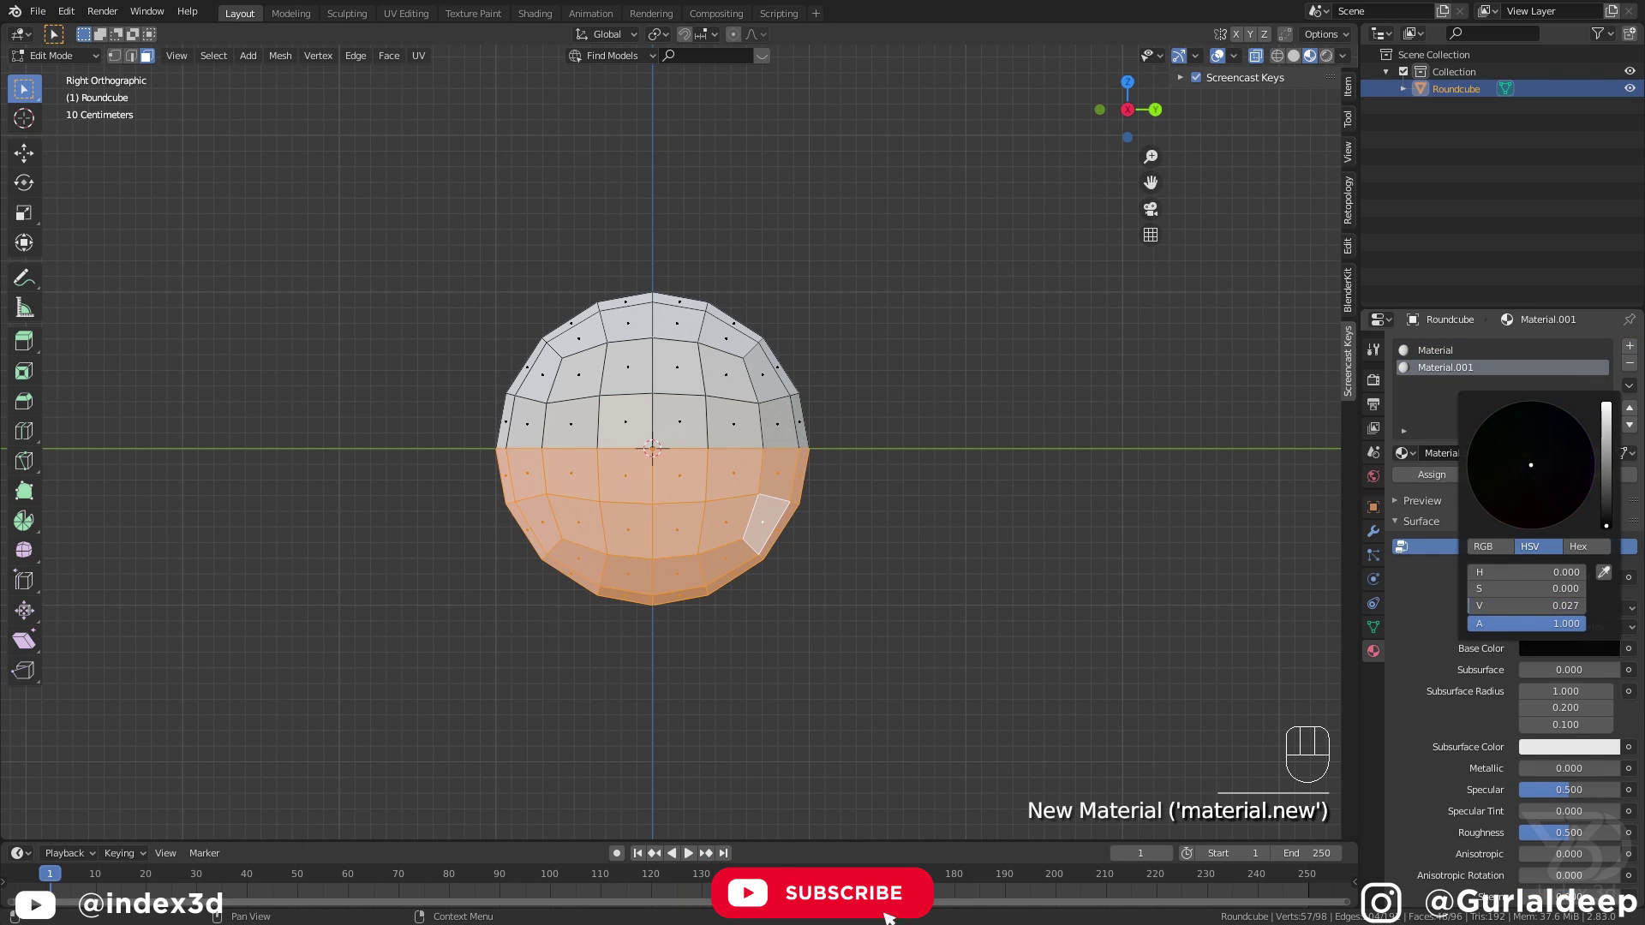
click(1428, 475)
middle_drag(819, 488, 1251, 175)
click(1256, 58)
key(Tab)
middle_drag(985, 283, 734, 466)
Apply Shade Smooth to the sphere seen from the right.
key(KP_3)
right_click(769, 450)
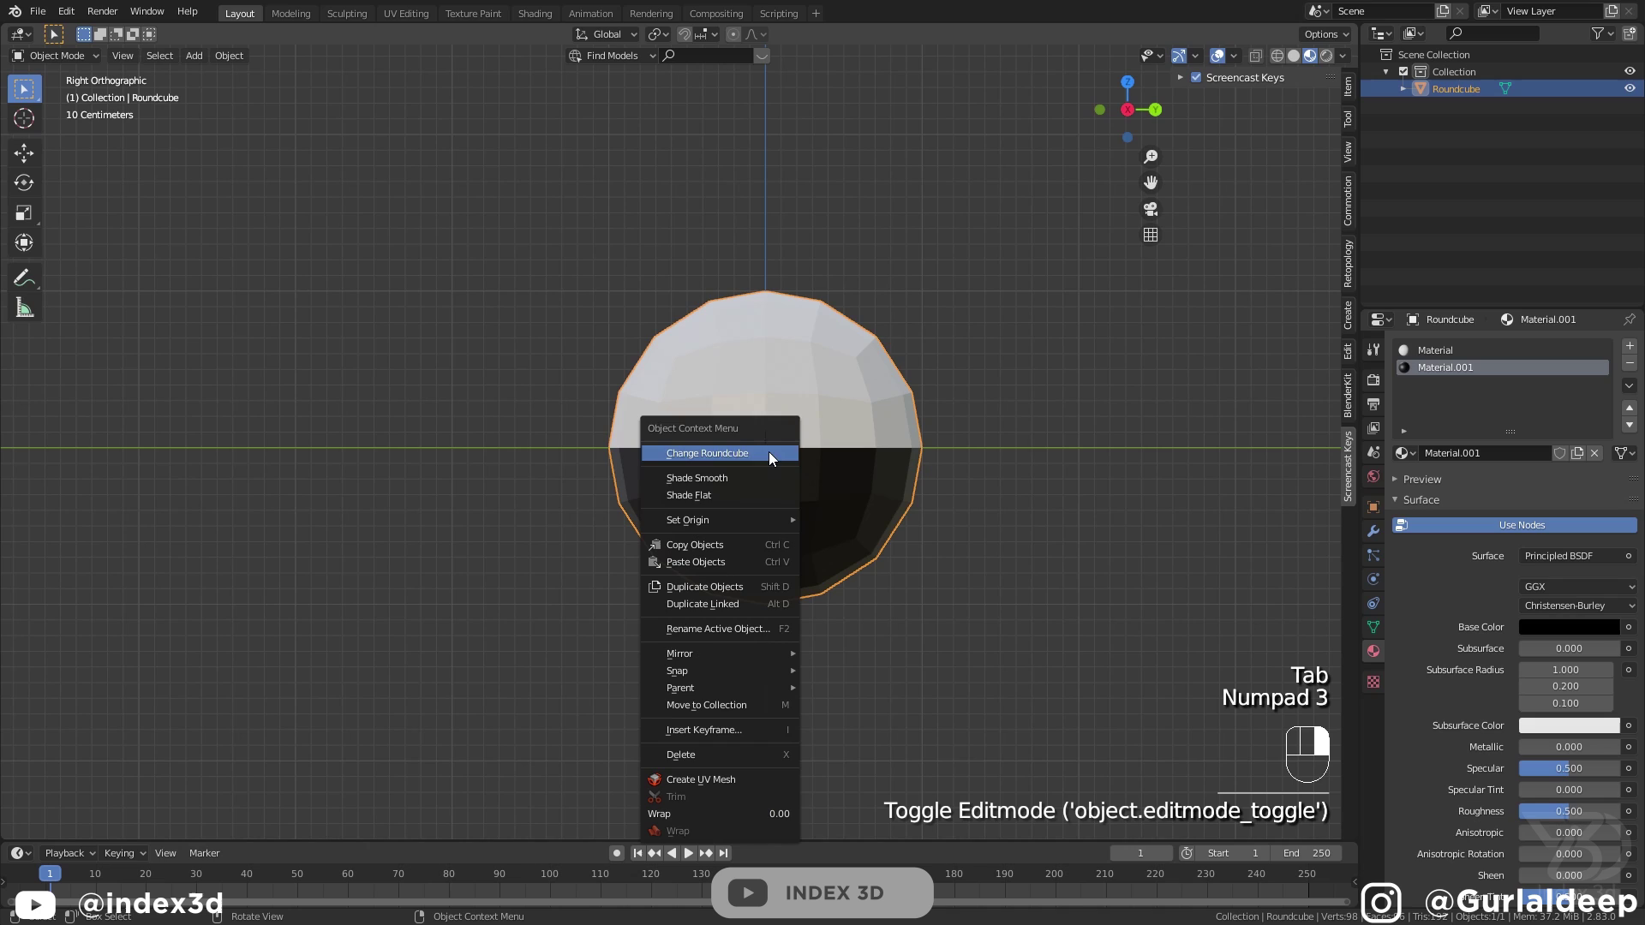
click(720, 449)
shift+middle_drag(882, 440, 805, 396)
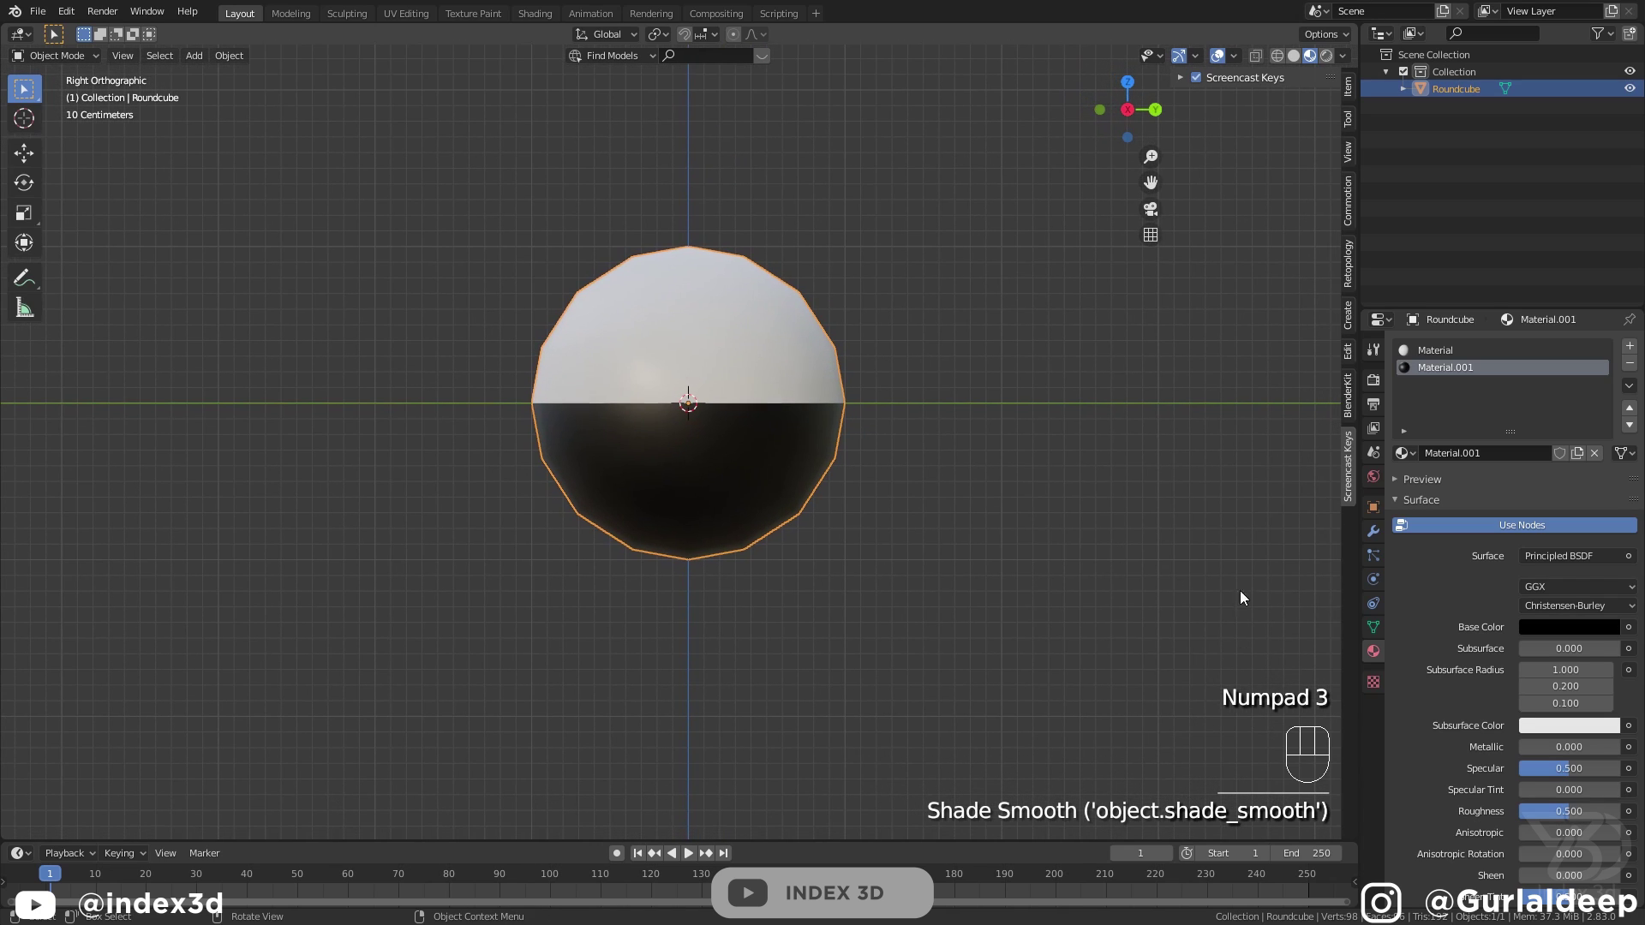
Add a Simple Deform twist of 150° and apply it to the mesh.
click(1373, 530)
click(1449, 348)
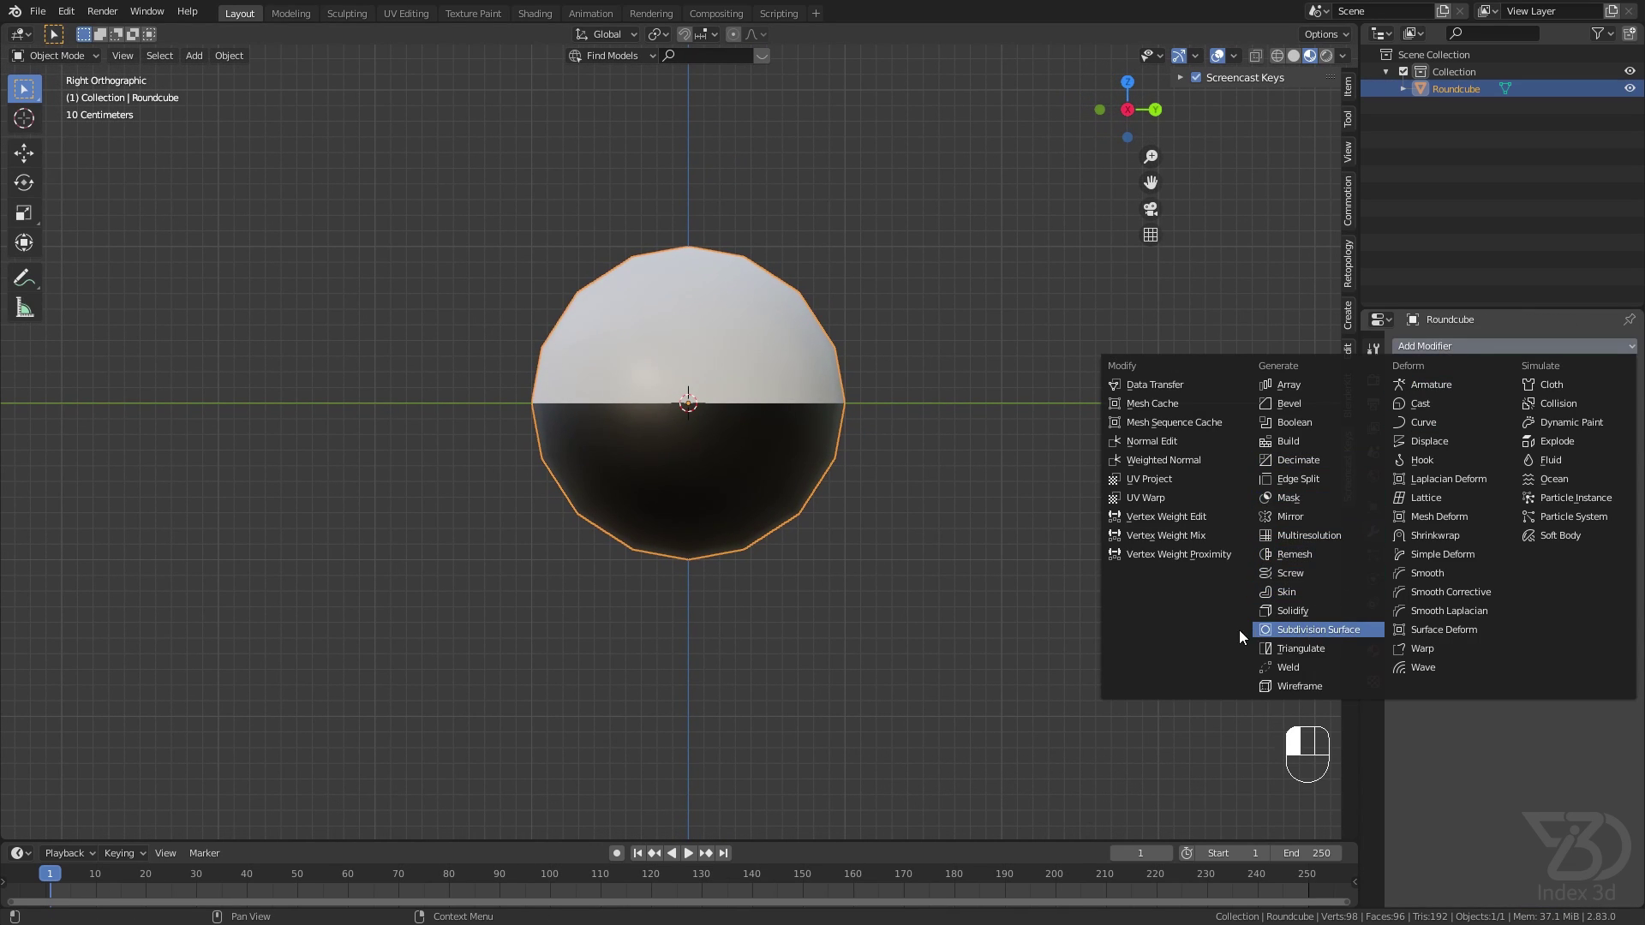
click(1443, 553)
click(1569, 496)
text(45d)
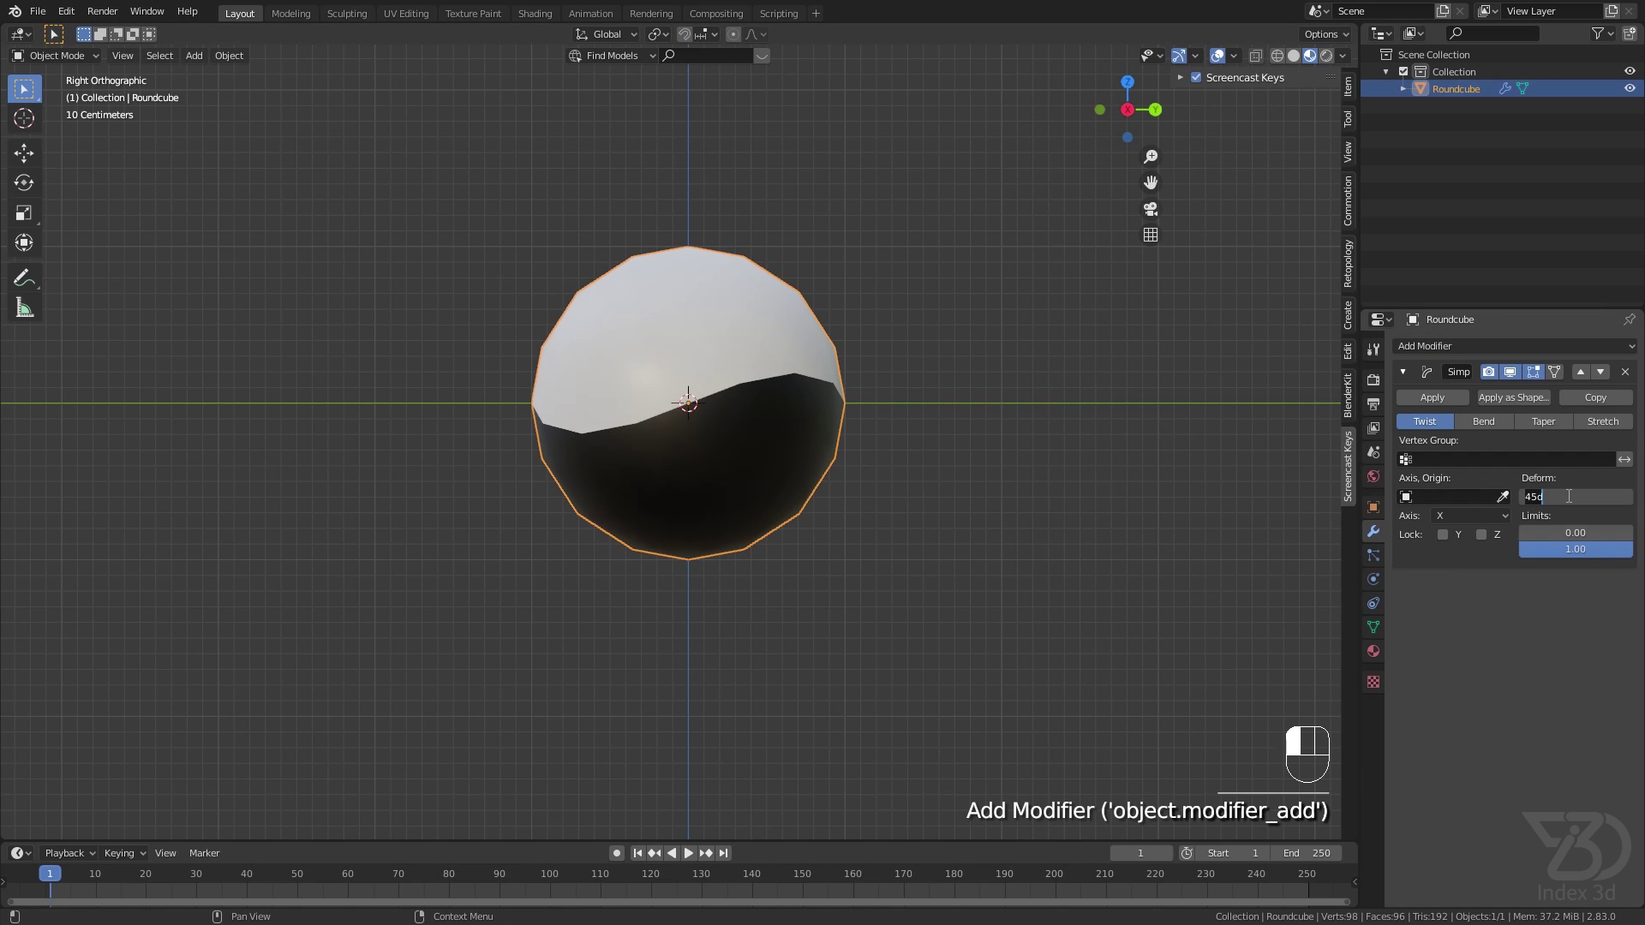
key(Return)
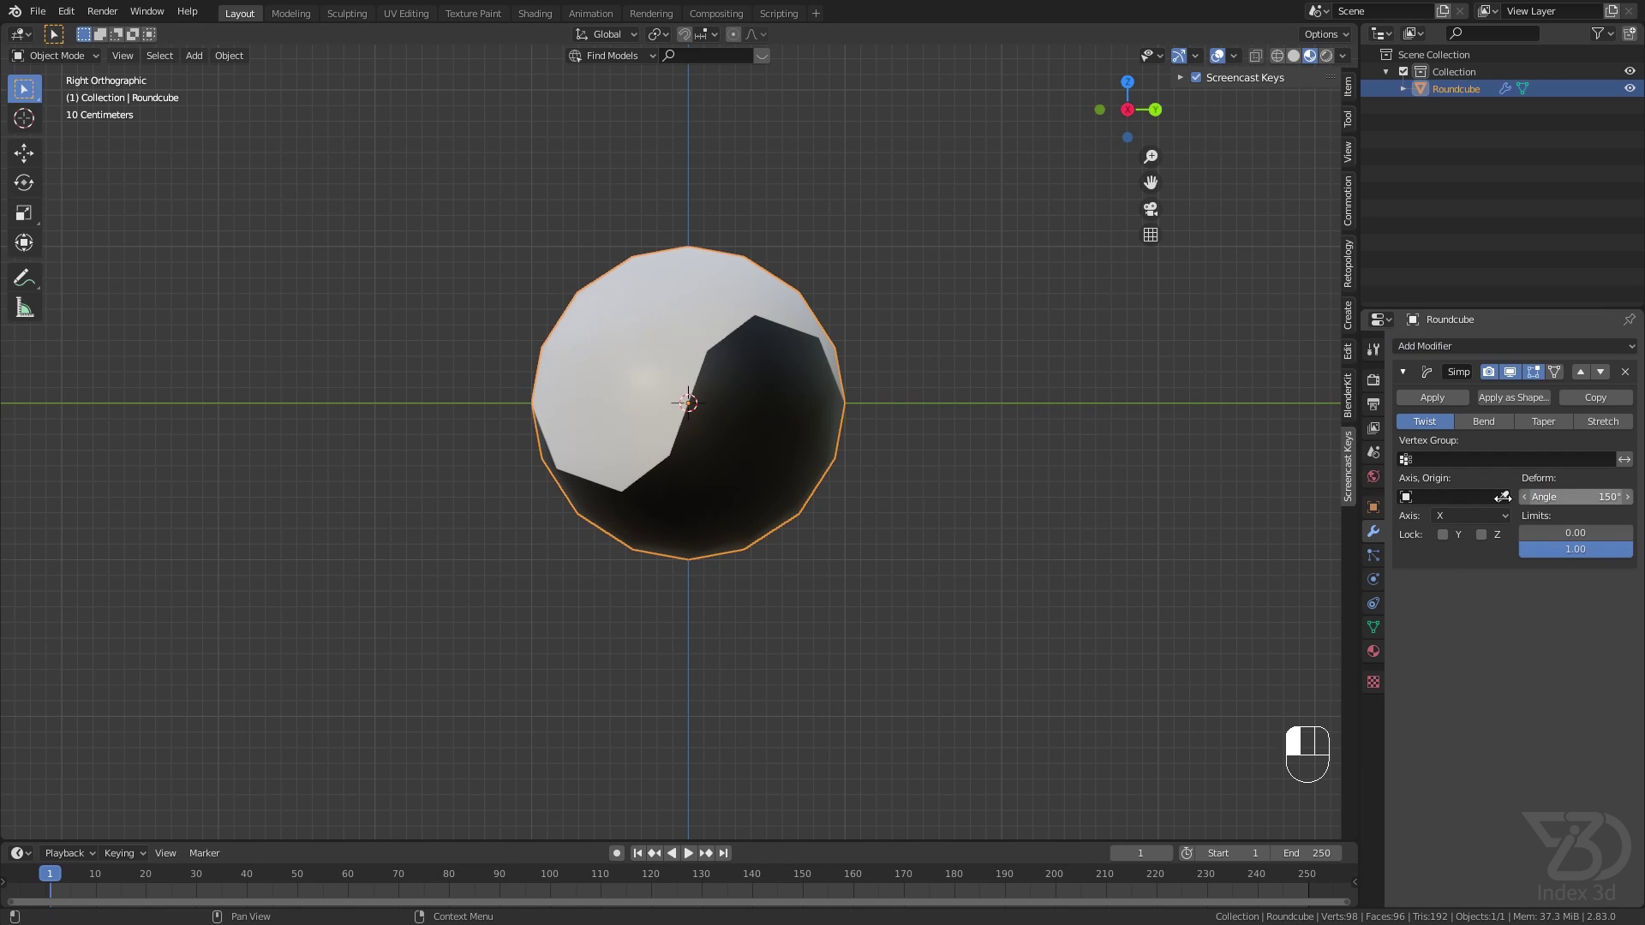
click(1446, 400)
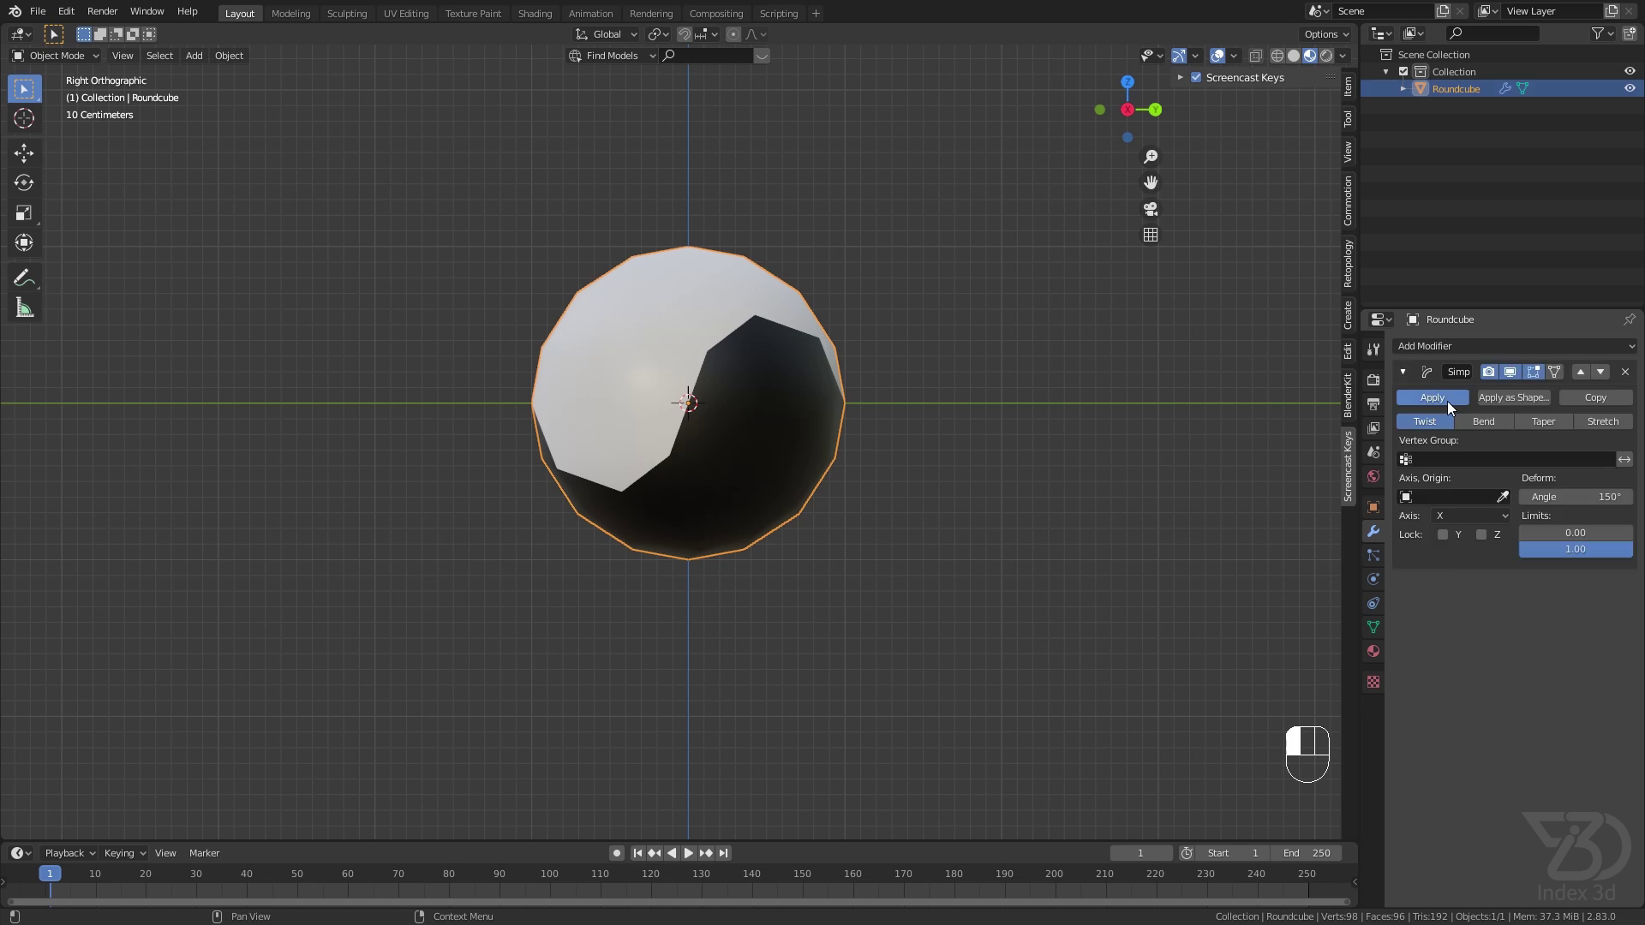
middle_drag(739, 389, 782, 463)
In top view with X-ray, box-select and delete the left half's vertices.
key(Tab)
key(KP_7)
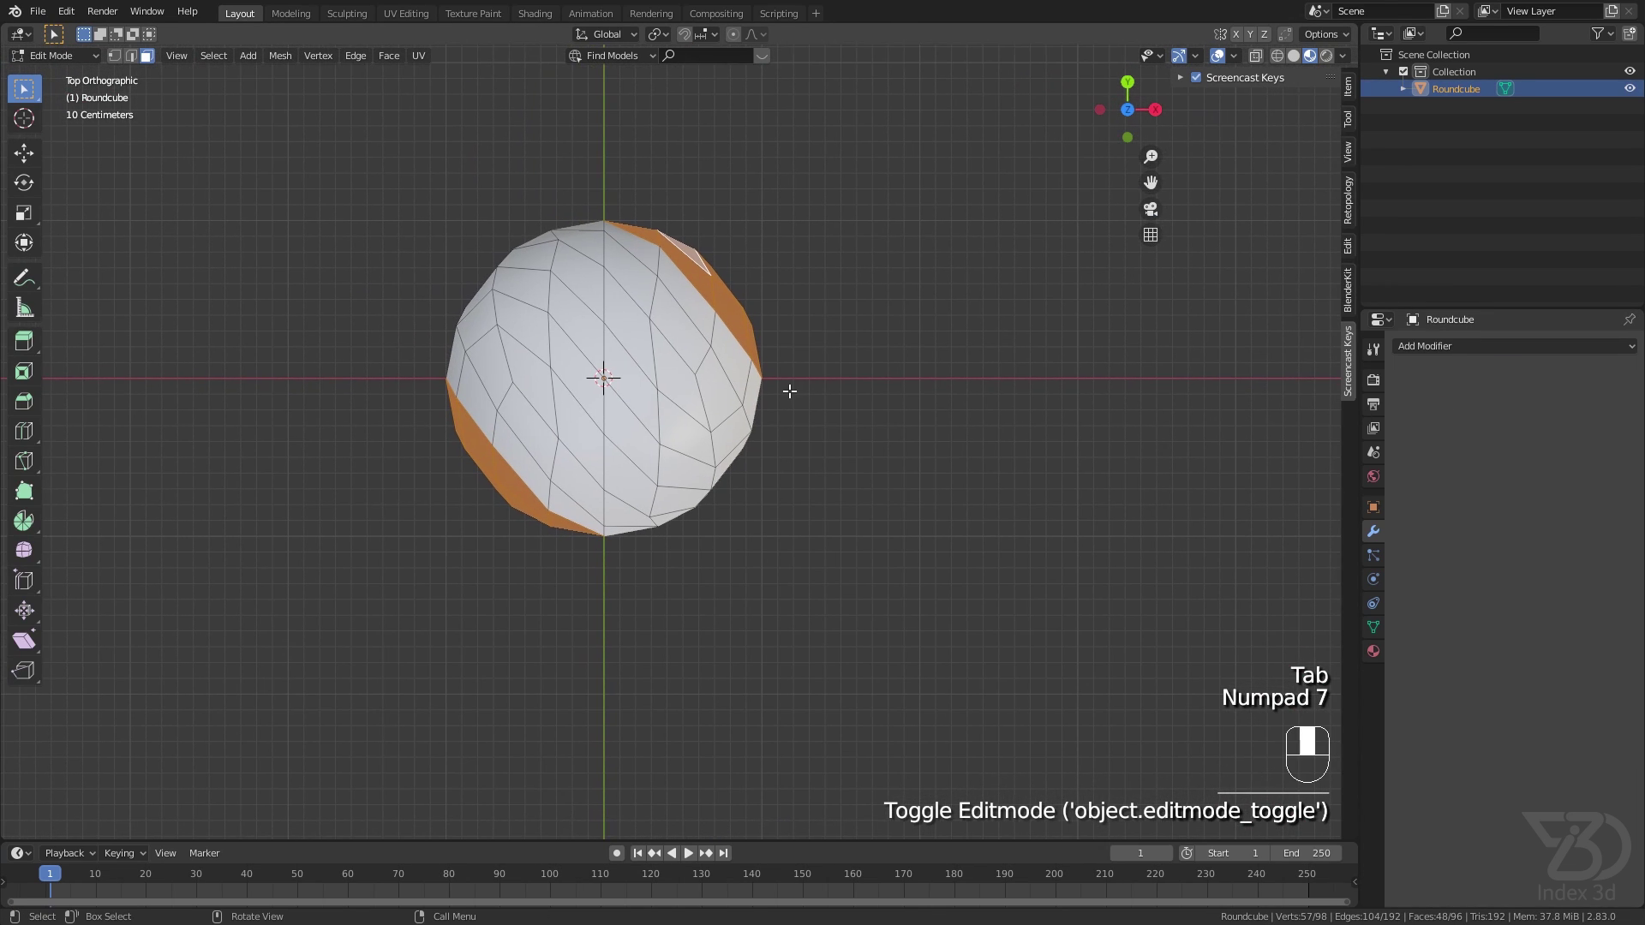
key(1)
click(1256, 56)
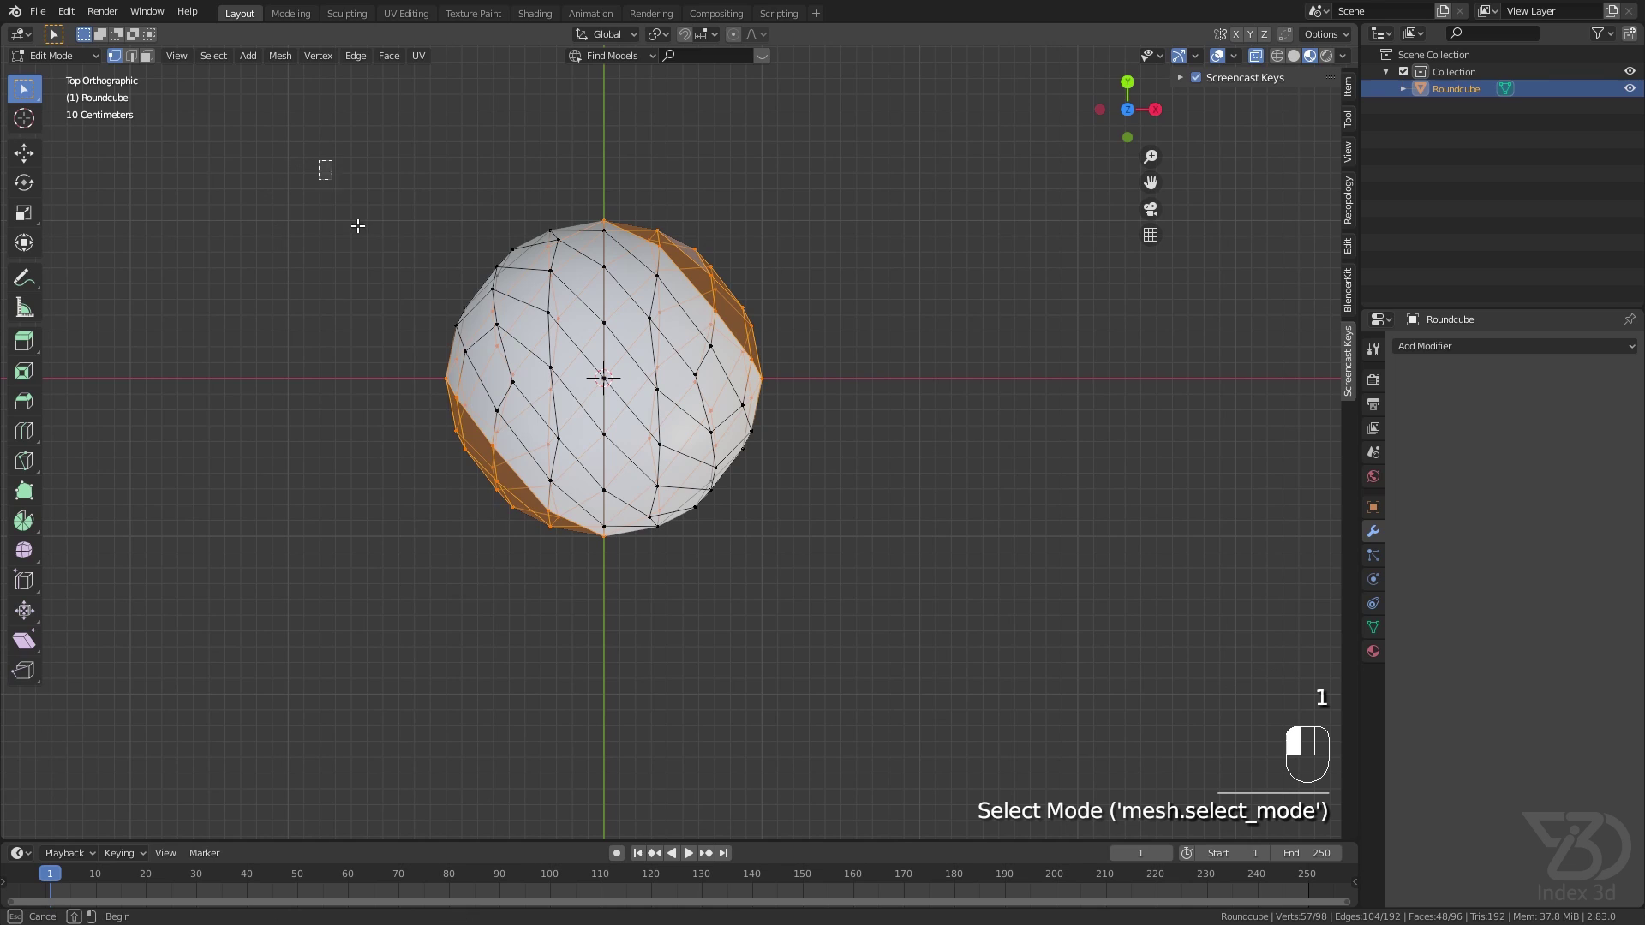
drag(321, 161, 567, 506)
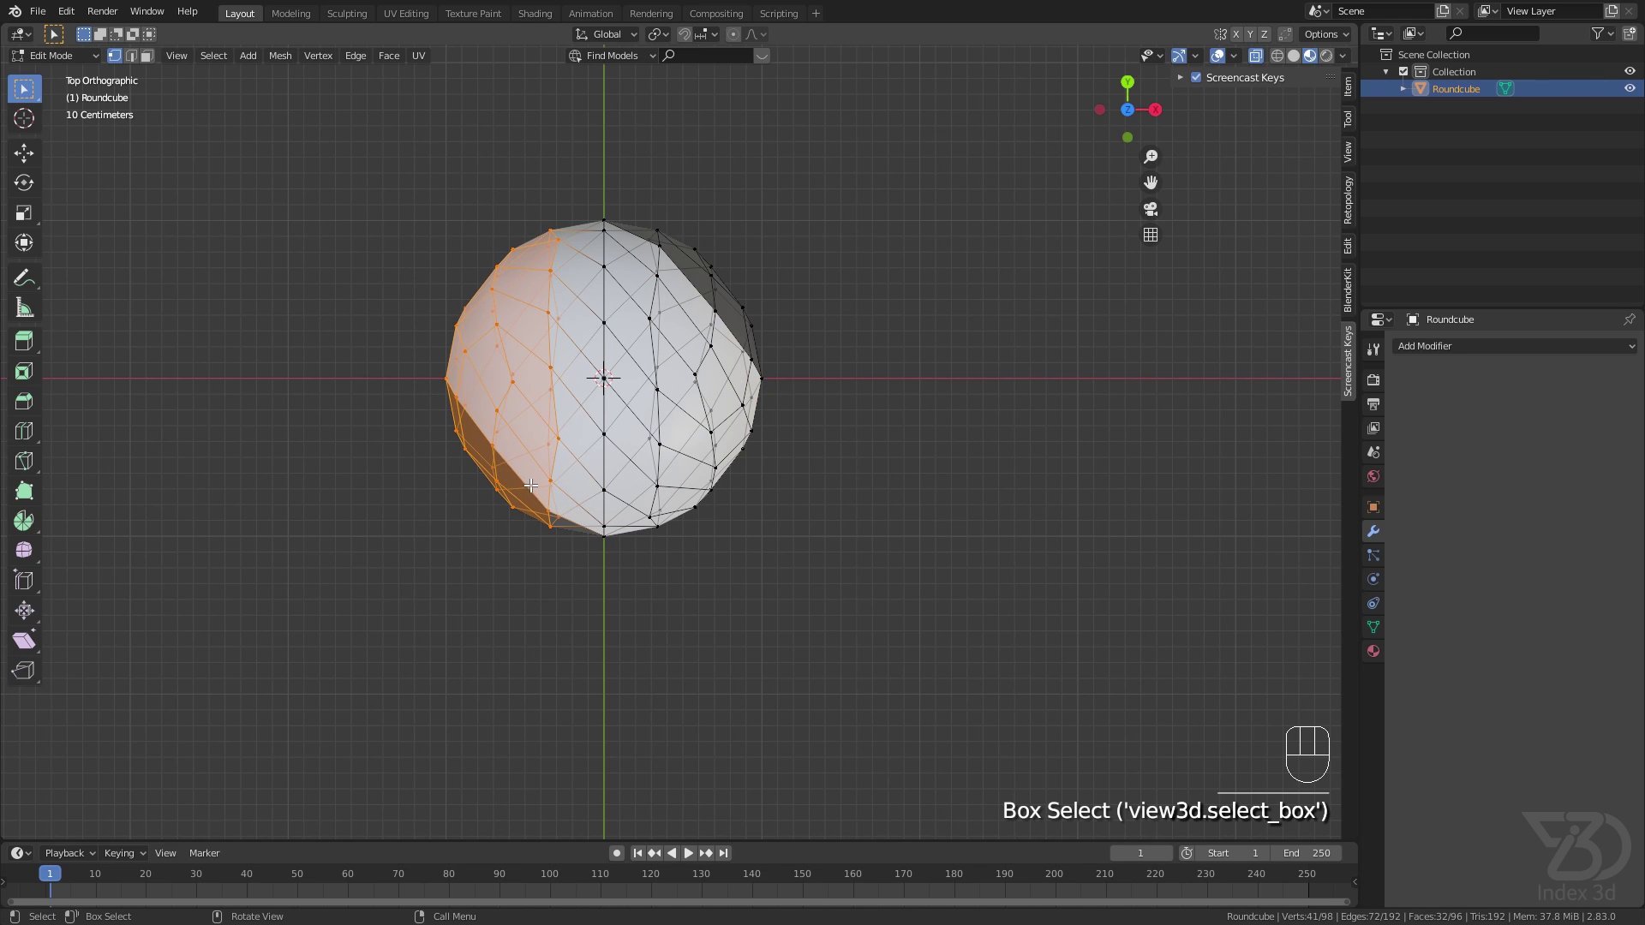
key(x)
click(495, 482)
middle_drag(524, 459, 717, 406)
Scale the remaining mesh to 0 along X into a flat disc, viewed from the right.
key(a)
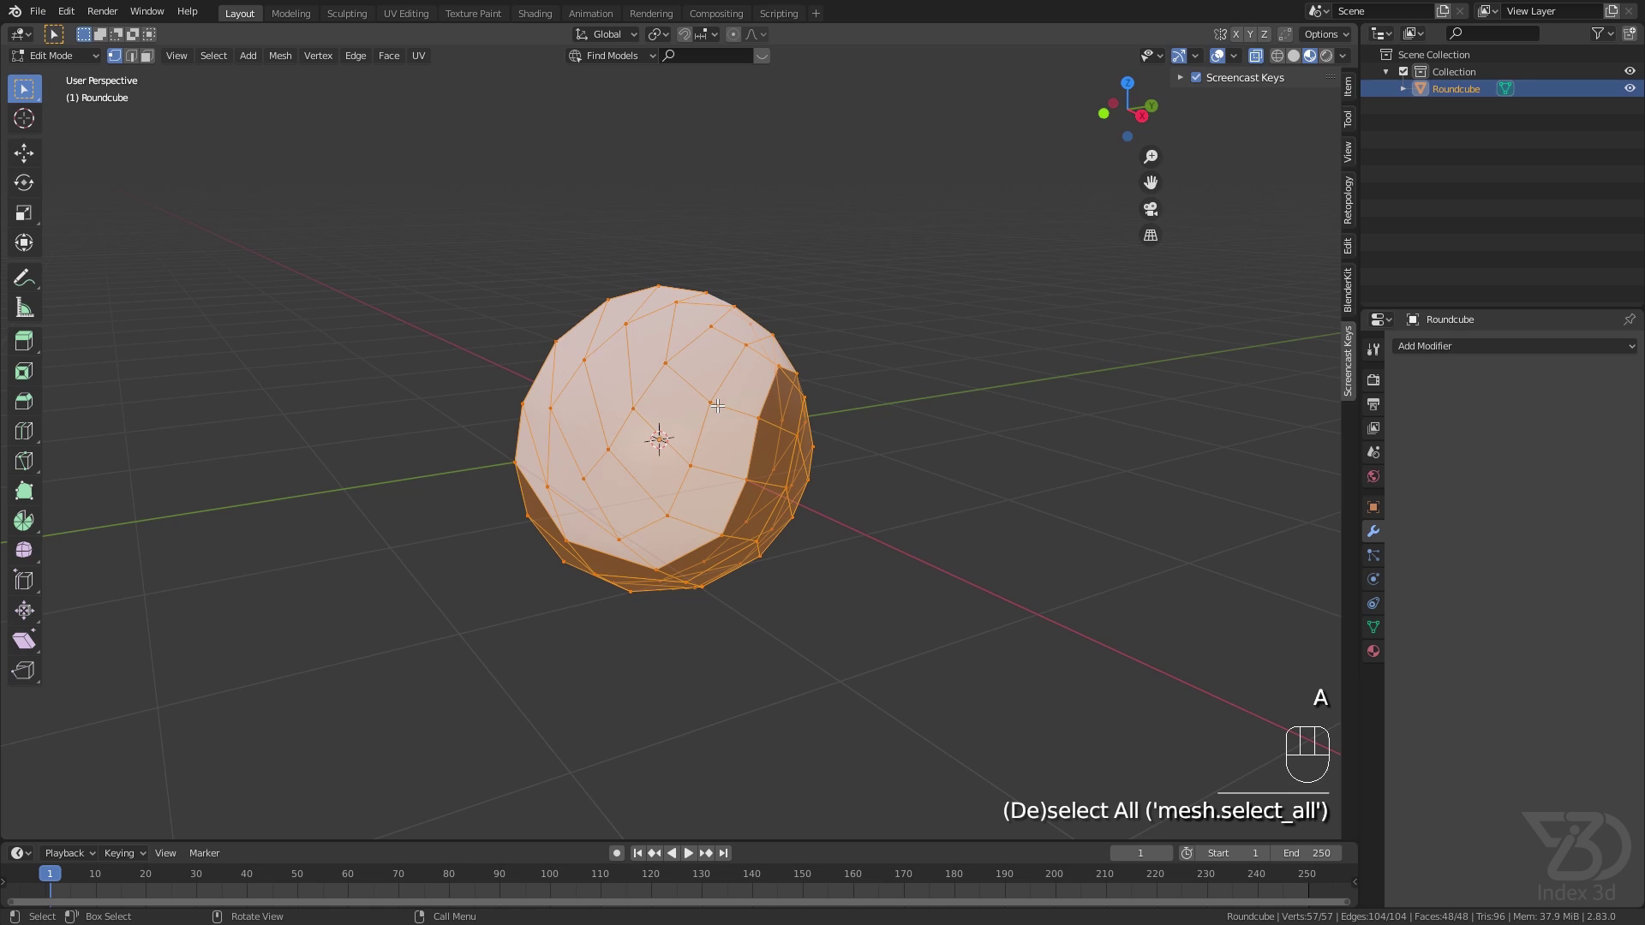
key(s)
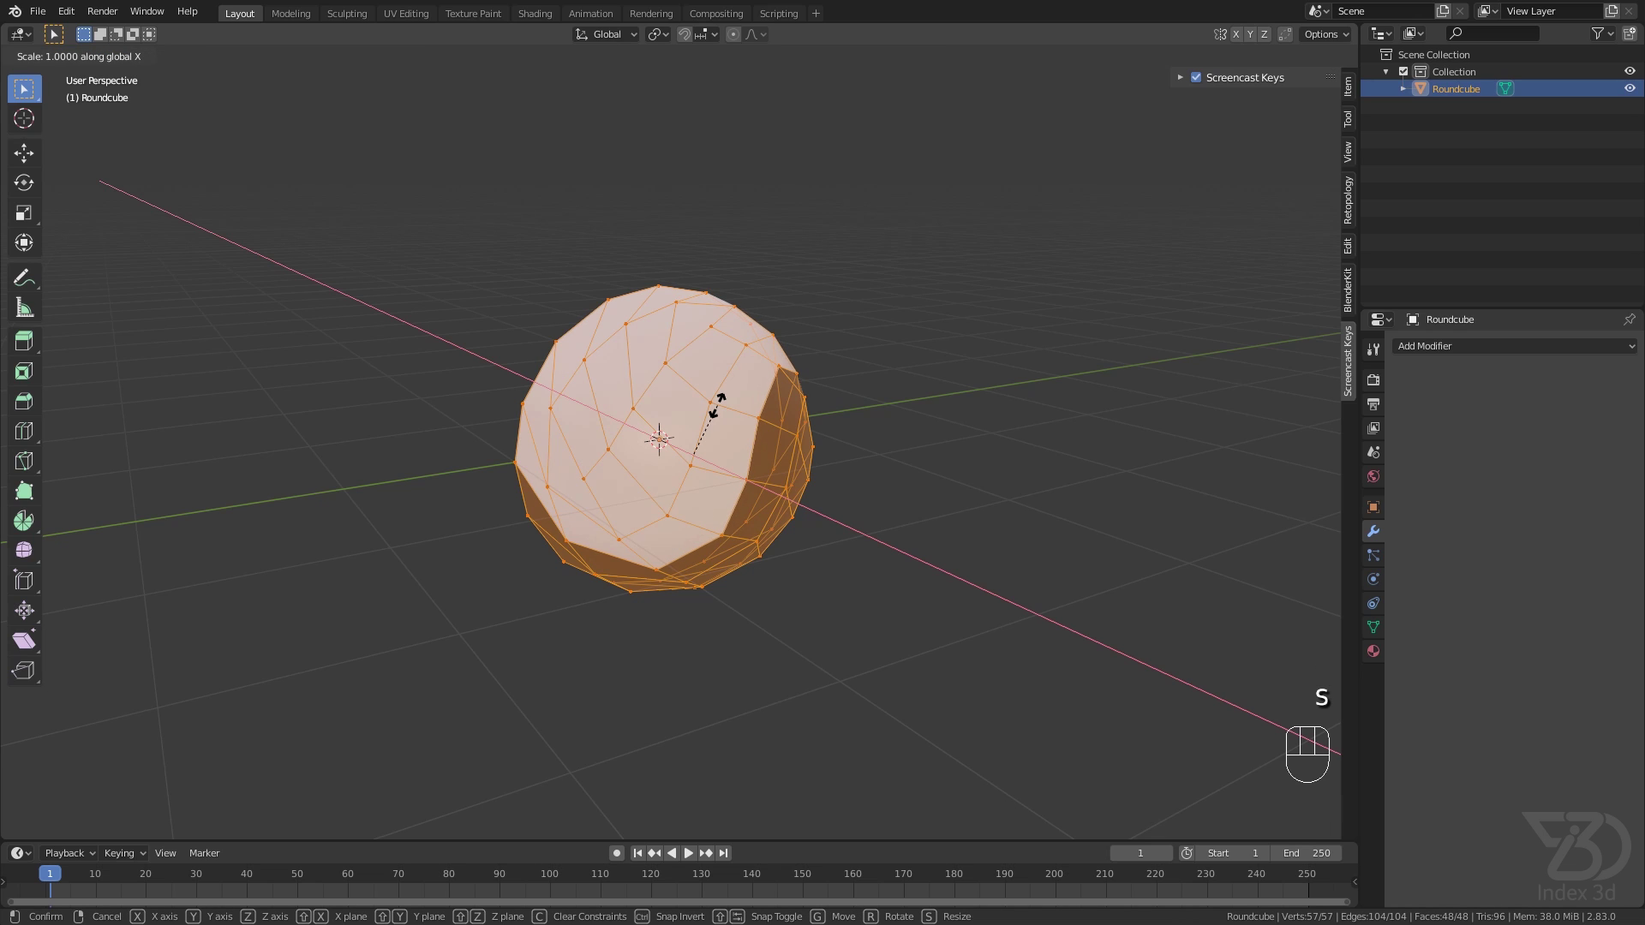
key(x)
key(0)
key(Return)
middle_drag(728, 406, 714, 442)
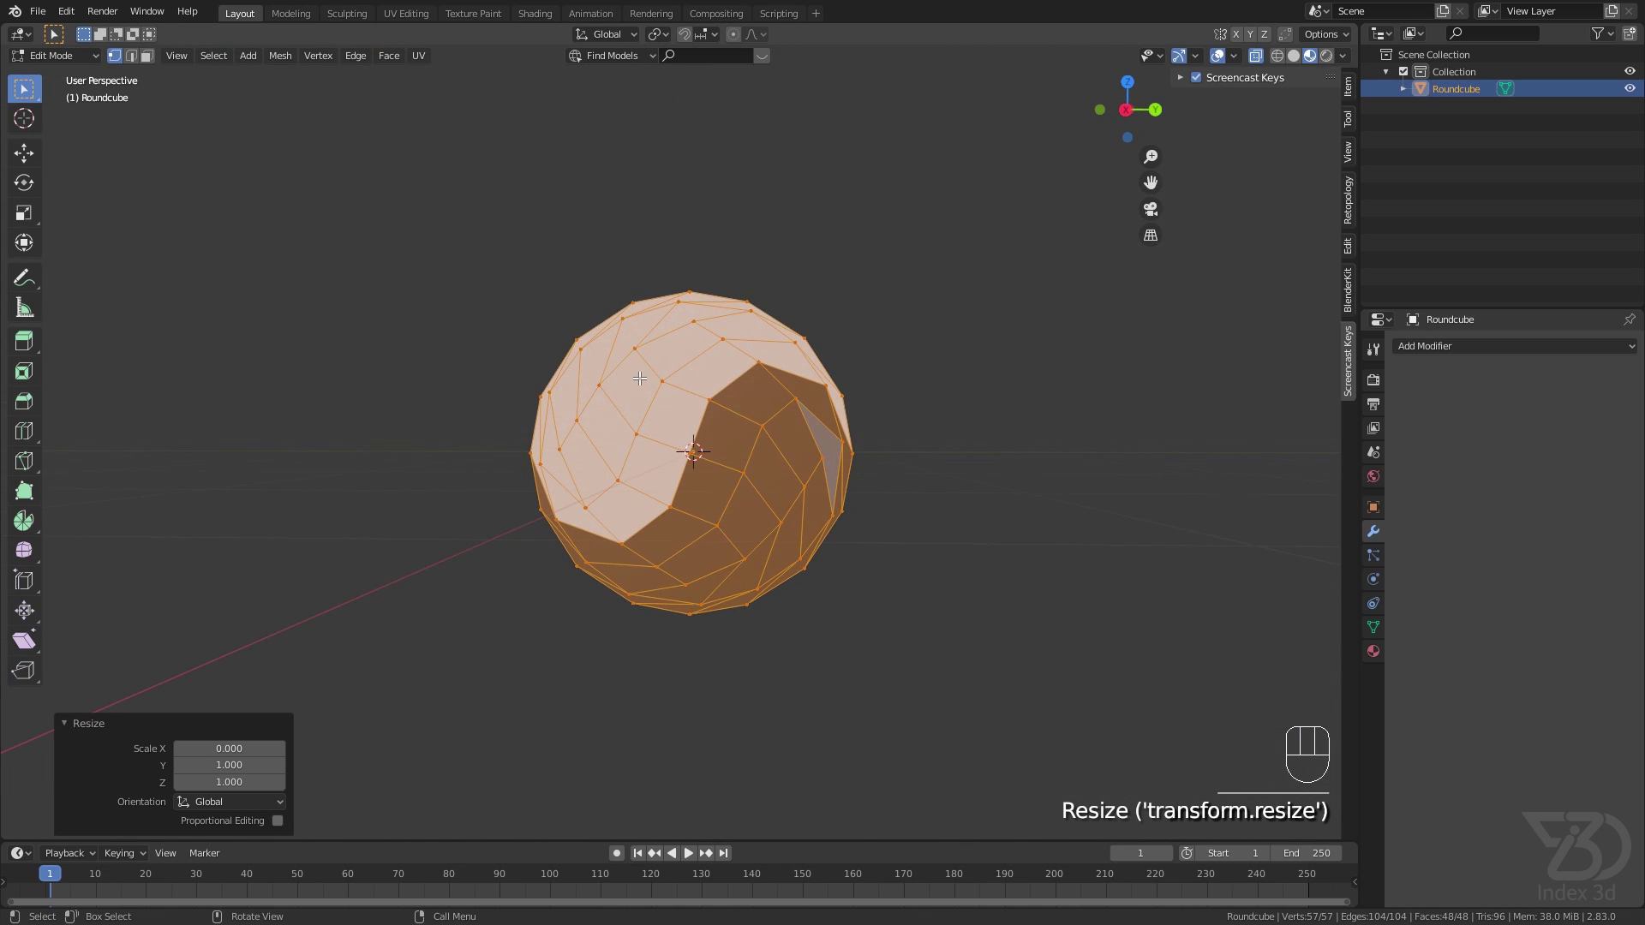
key(KP_3)
Add a Subdivision Surface modifier at viewport level 1 with edit-cage display turned off.
key(Tab)
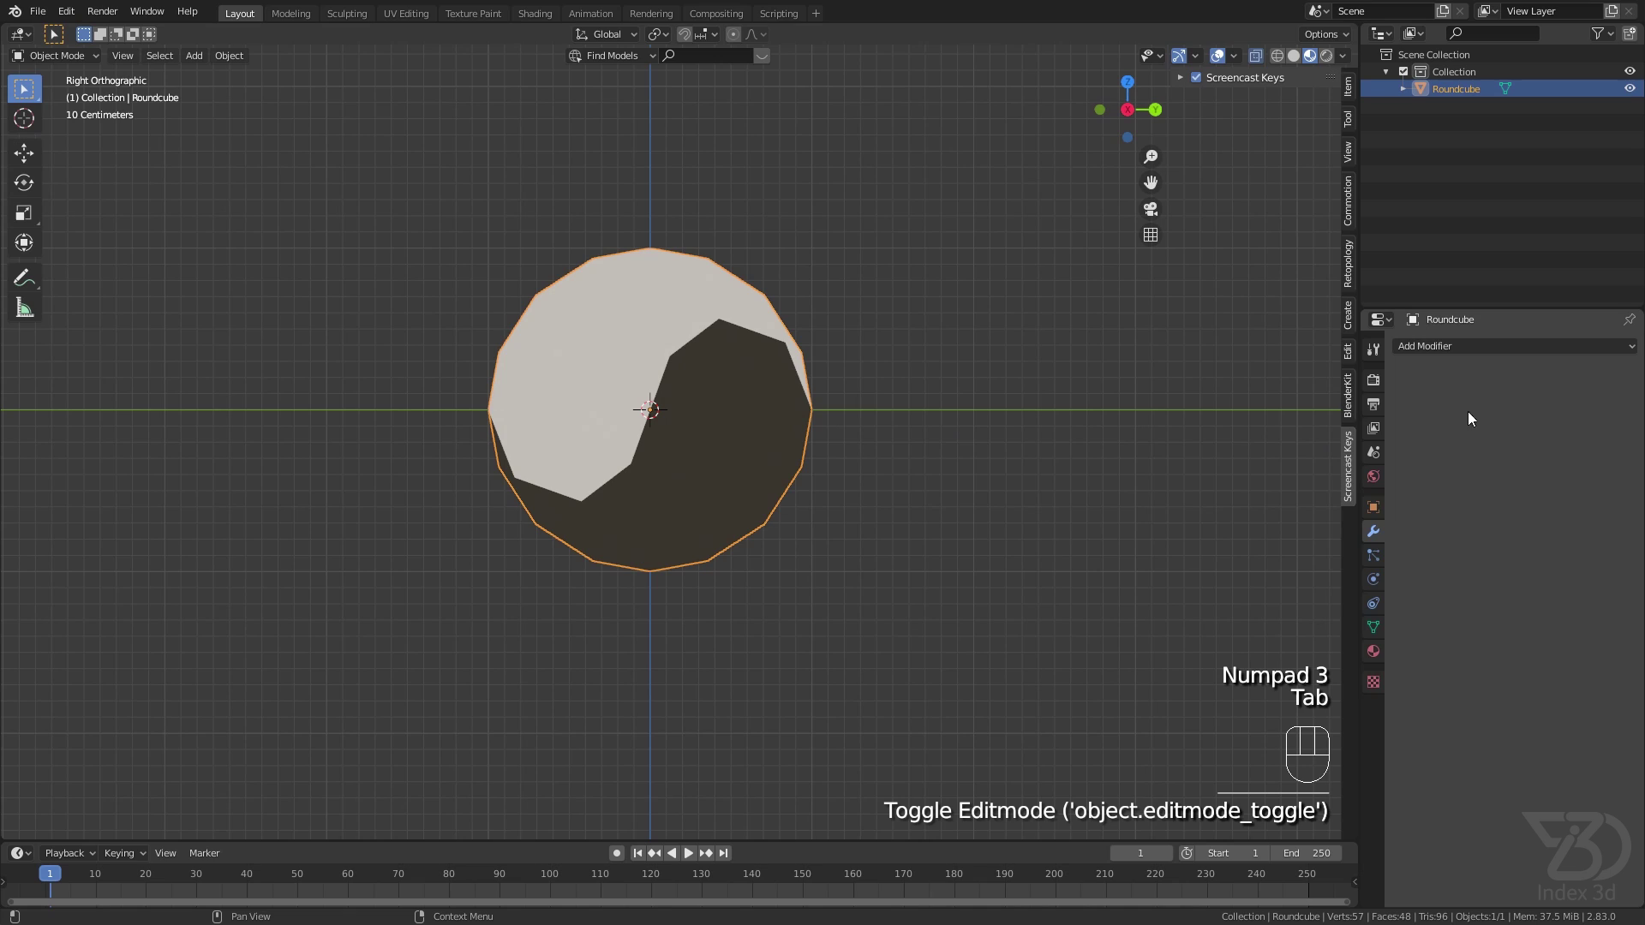
click(1469, 345)
click(1335, 630)
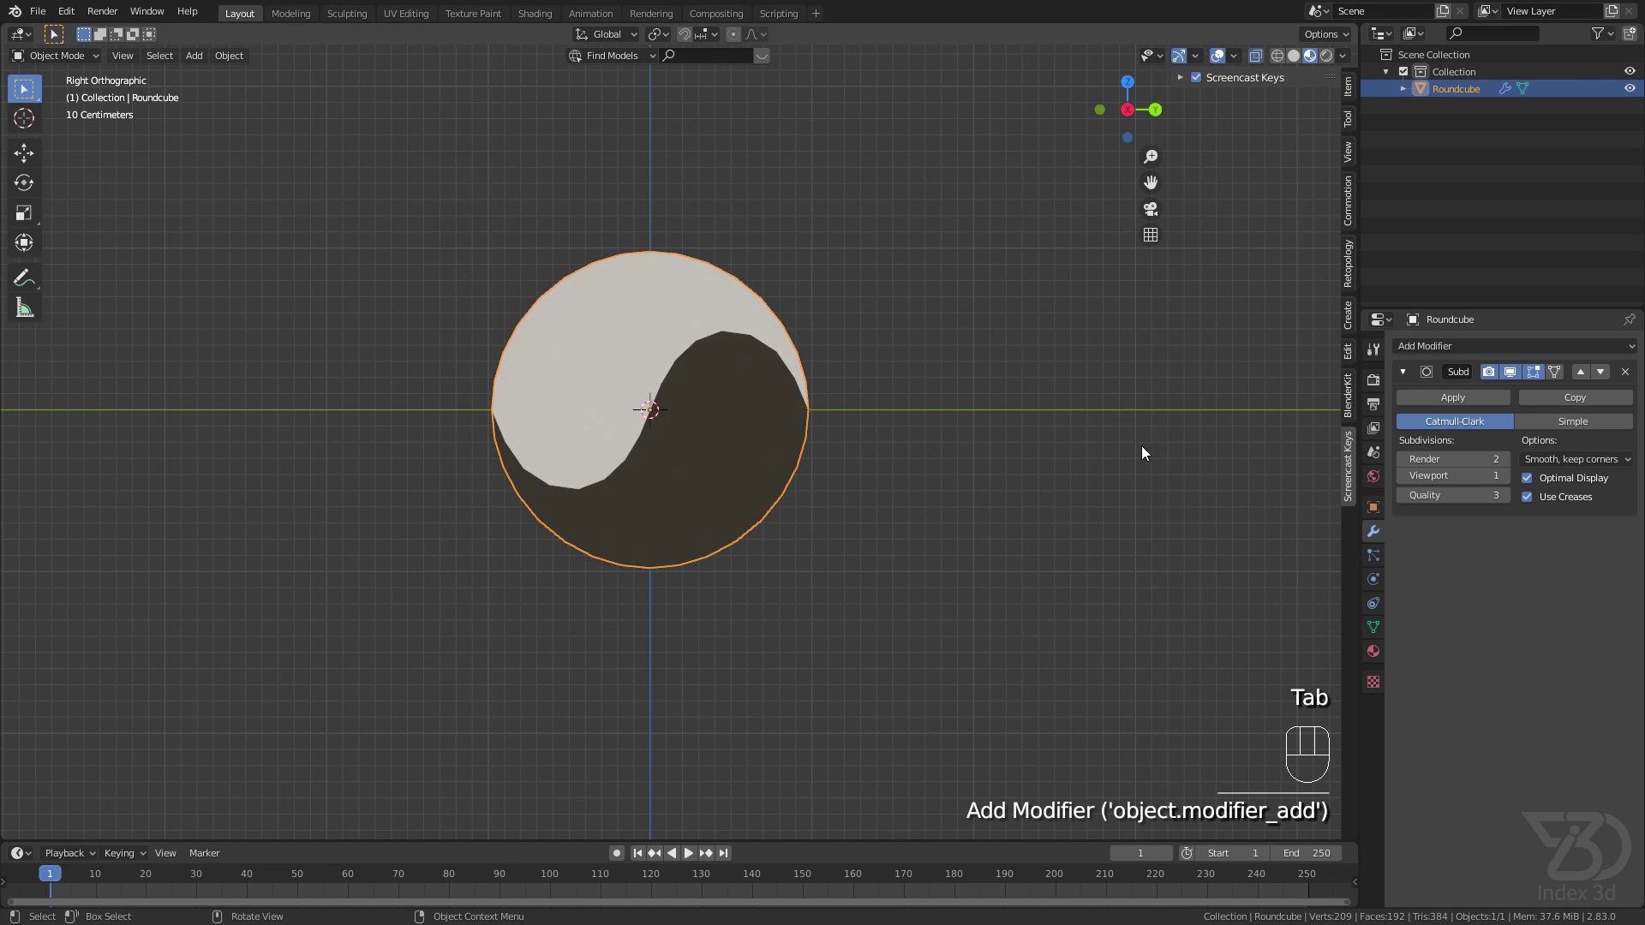
click(1503, 476)
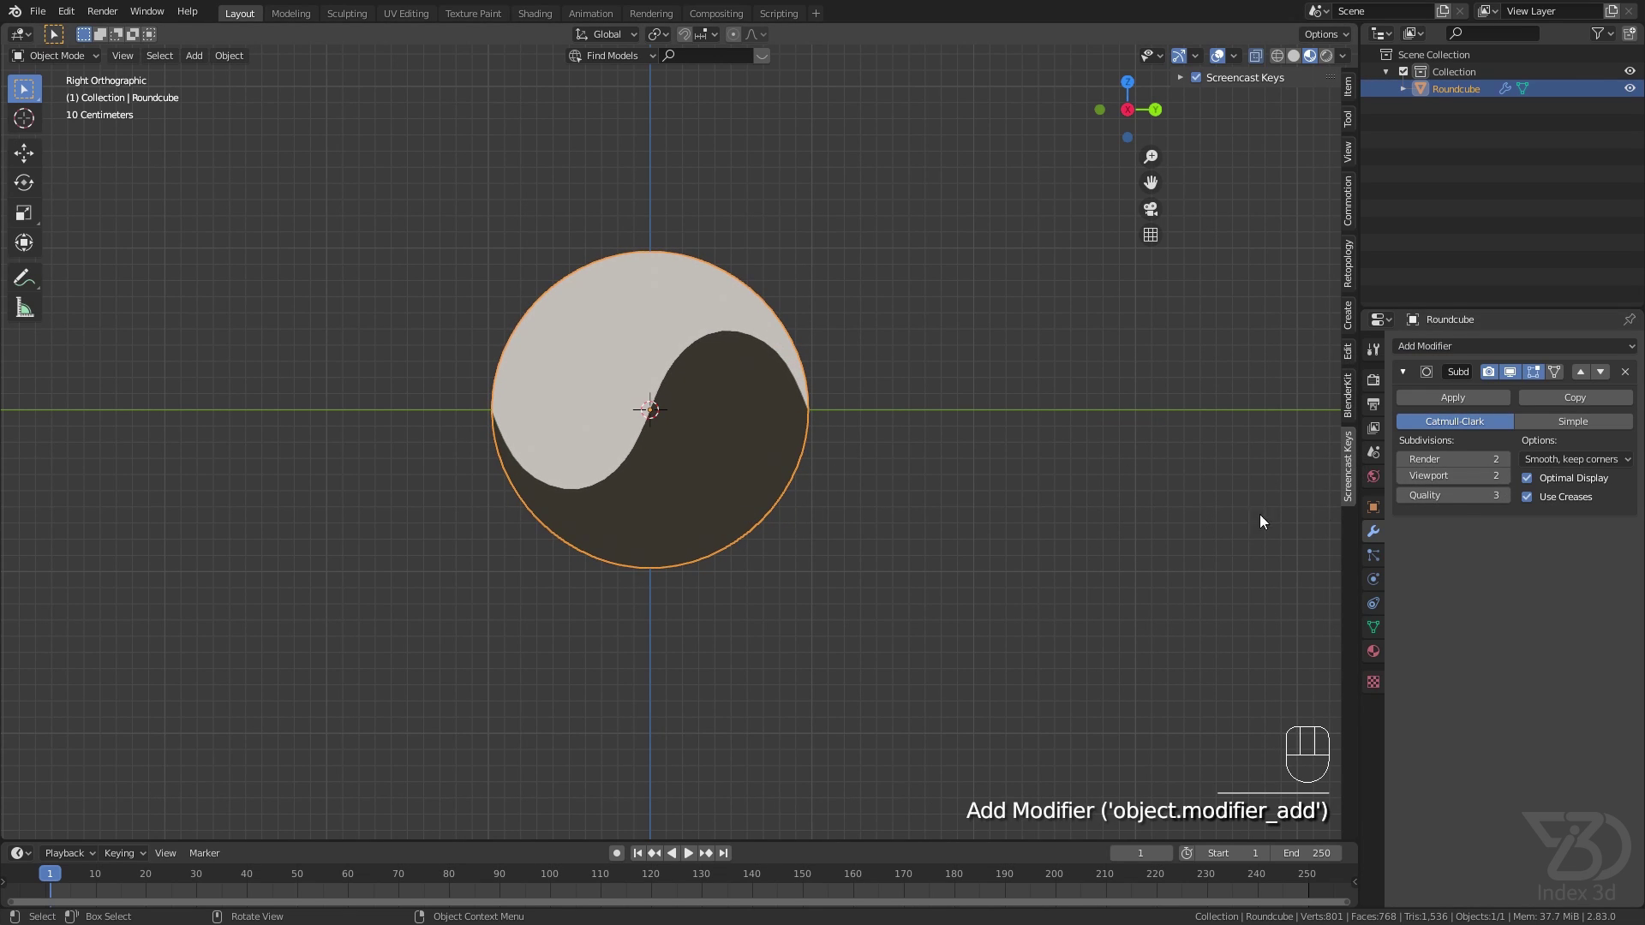
click(1405, 476)
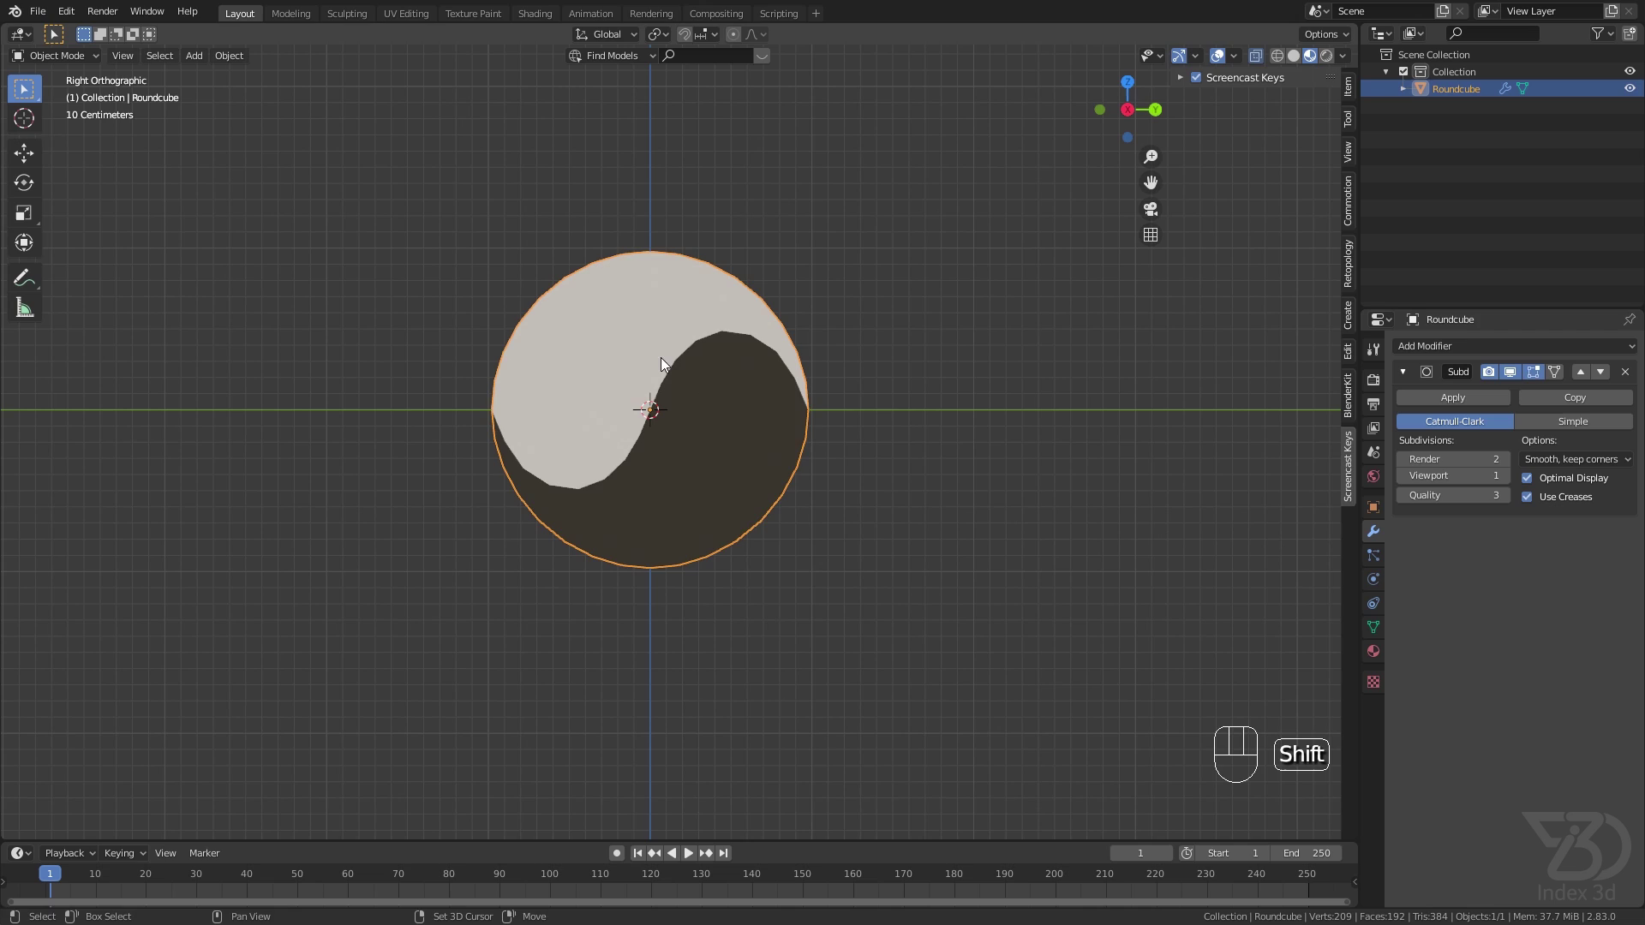
shift+middle_drag(661, 359, 684, 367)
click(1533, 372)
Enter Edit Mode on the disc in edge select with nothing selected.
key(Tab)
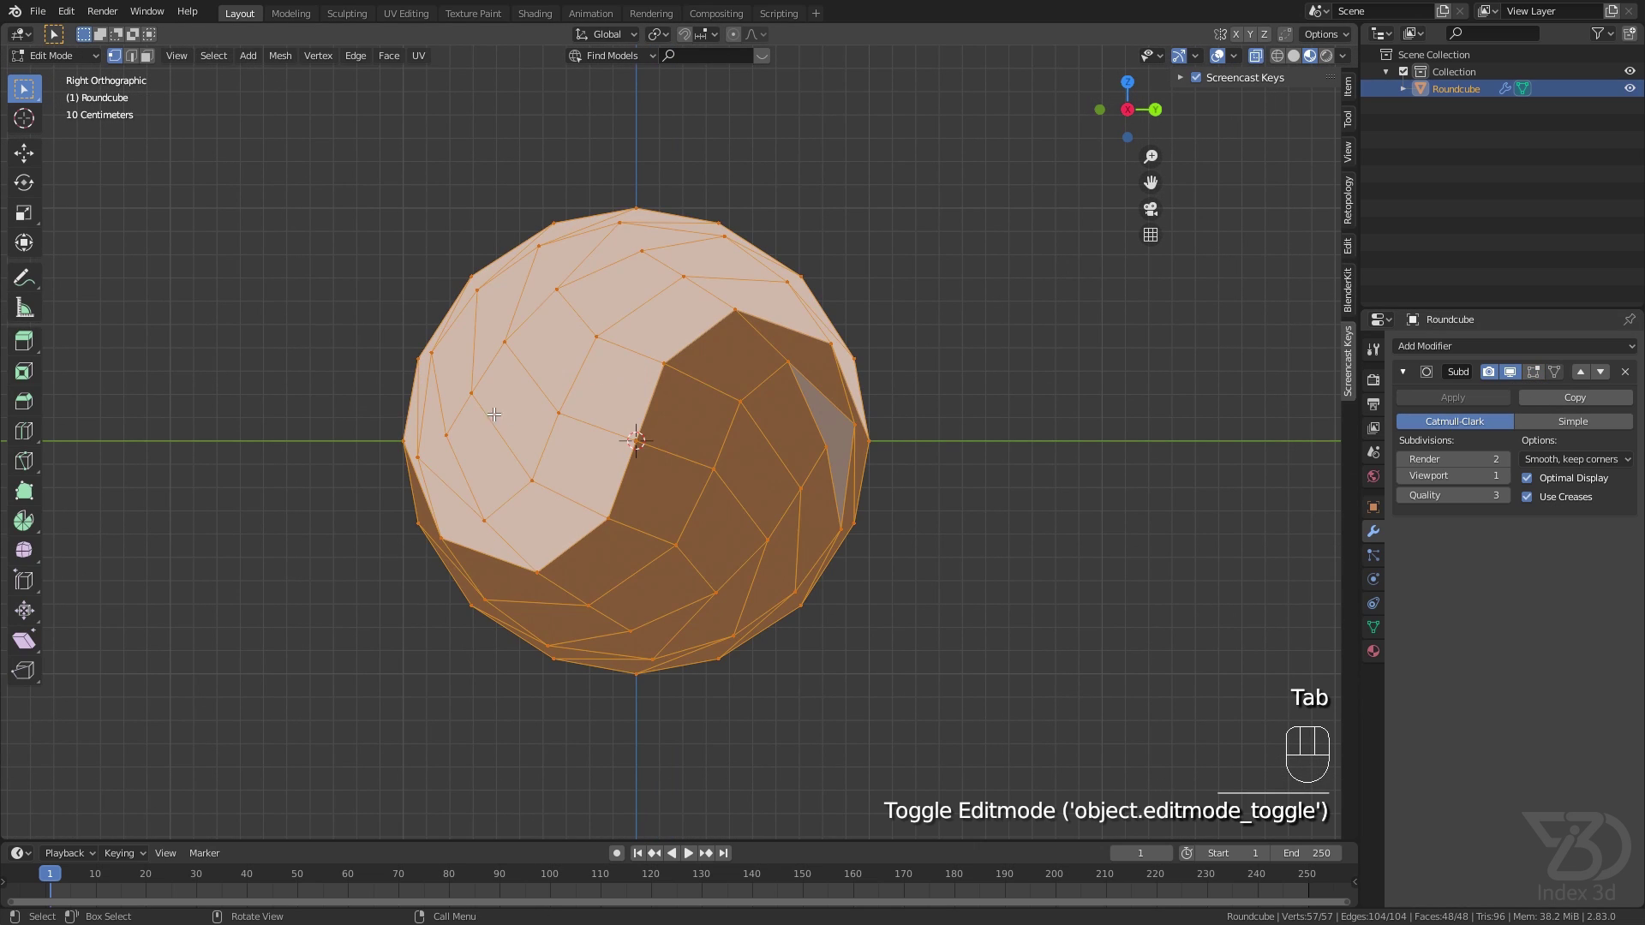
scroll(542, 387, up, 1)
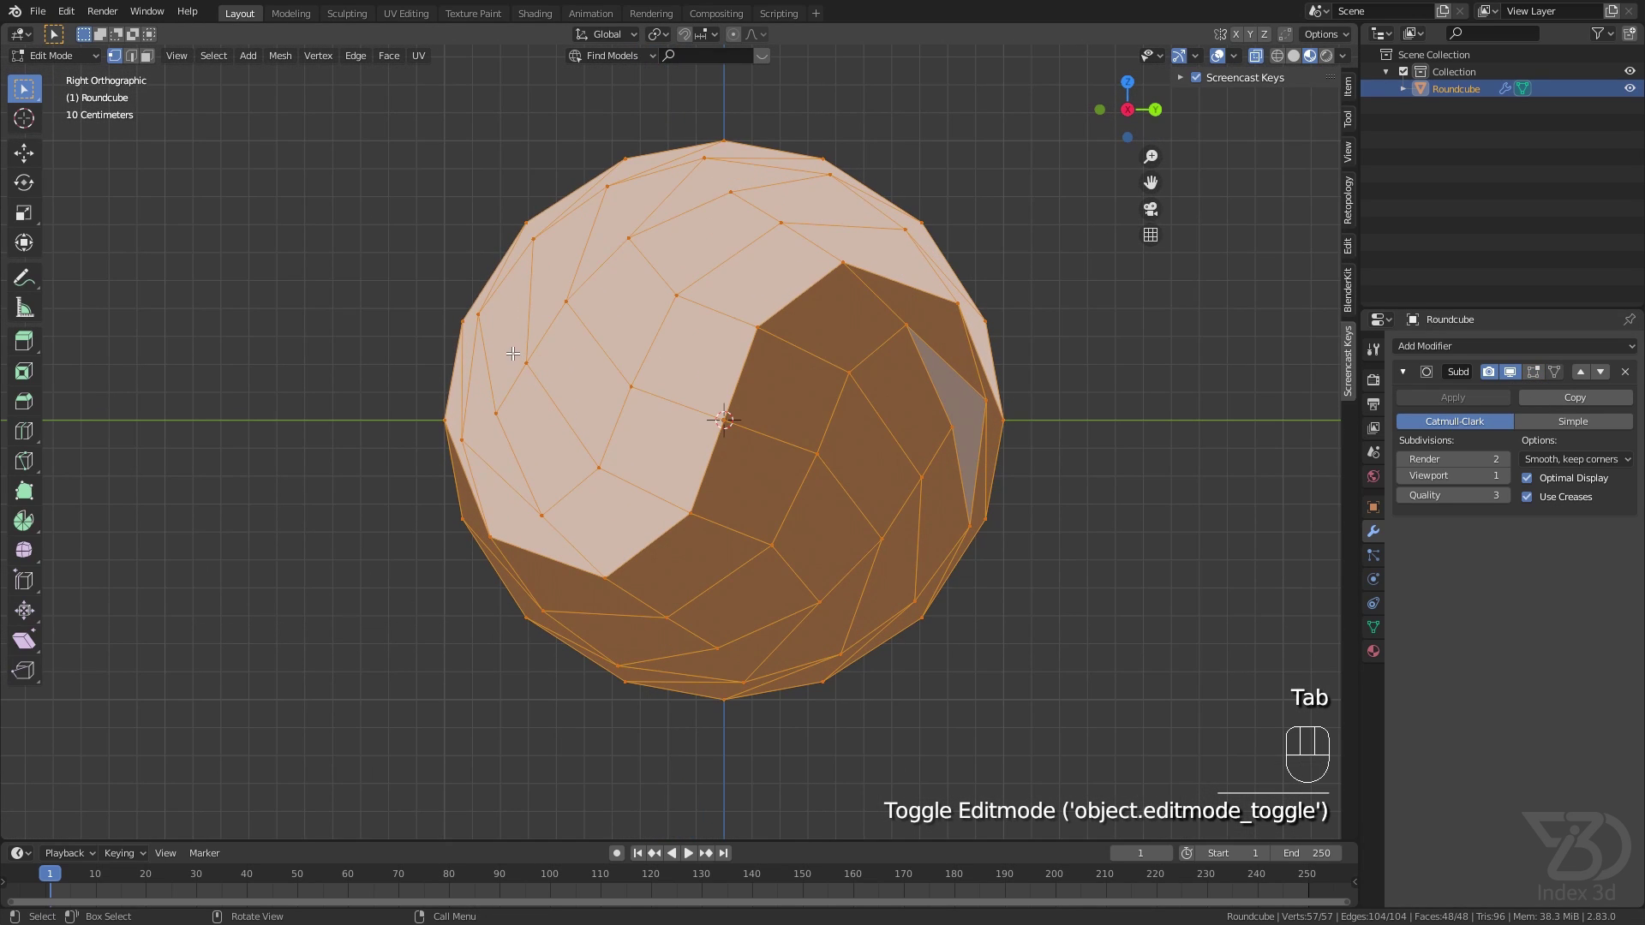
key(2)
shift+click(522, 351)
Select four faces in the white half and check the LoopTools entry in the face menu.
key(3)
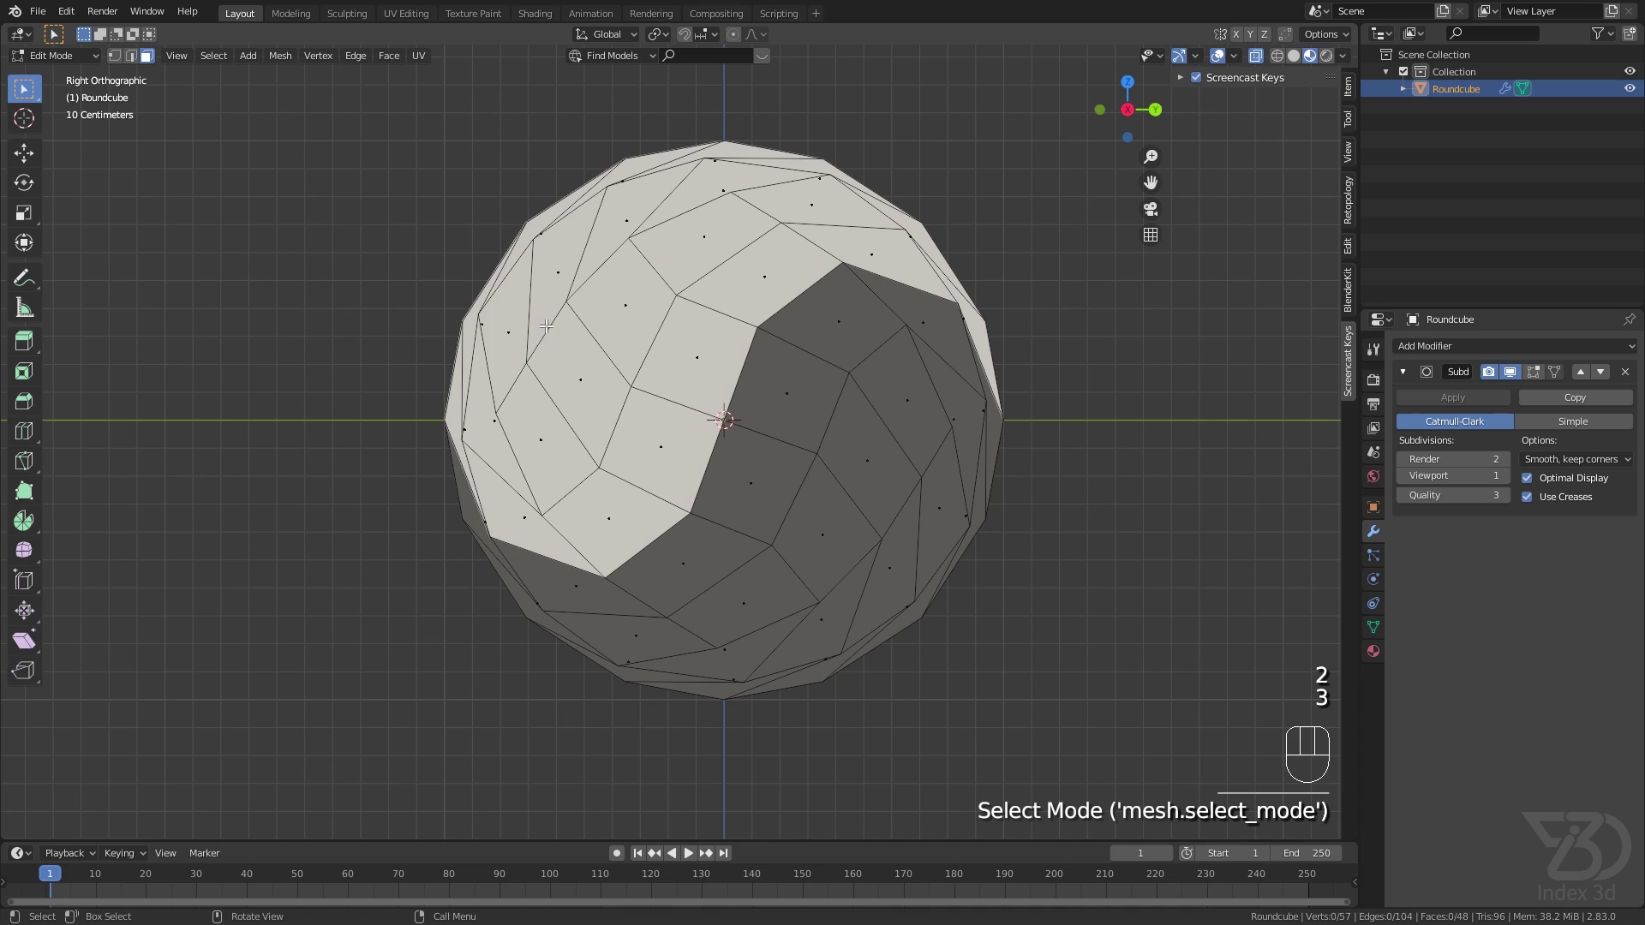
shift+click(506, 332)
shift+click(558, 274)
shift+click(579, 379)
shift+click(542, 435)
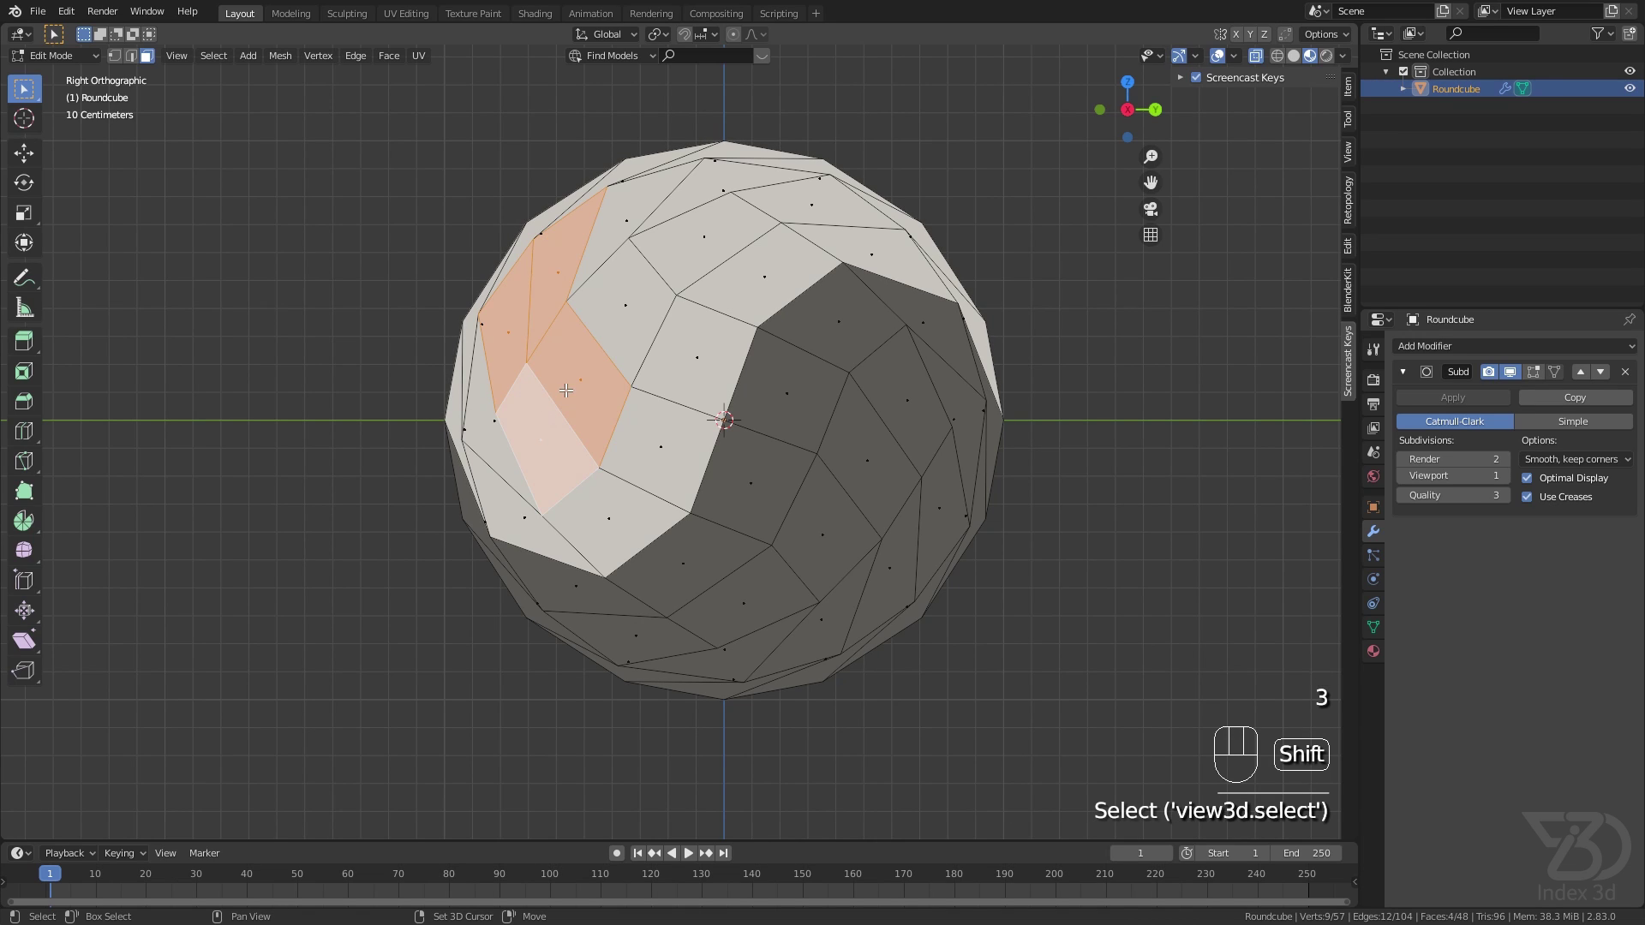
right_click(507, 346)
mouse_move(507, 342)
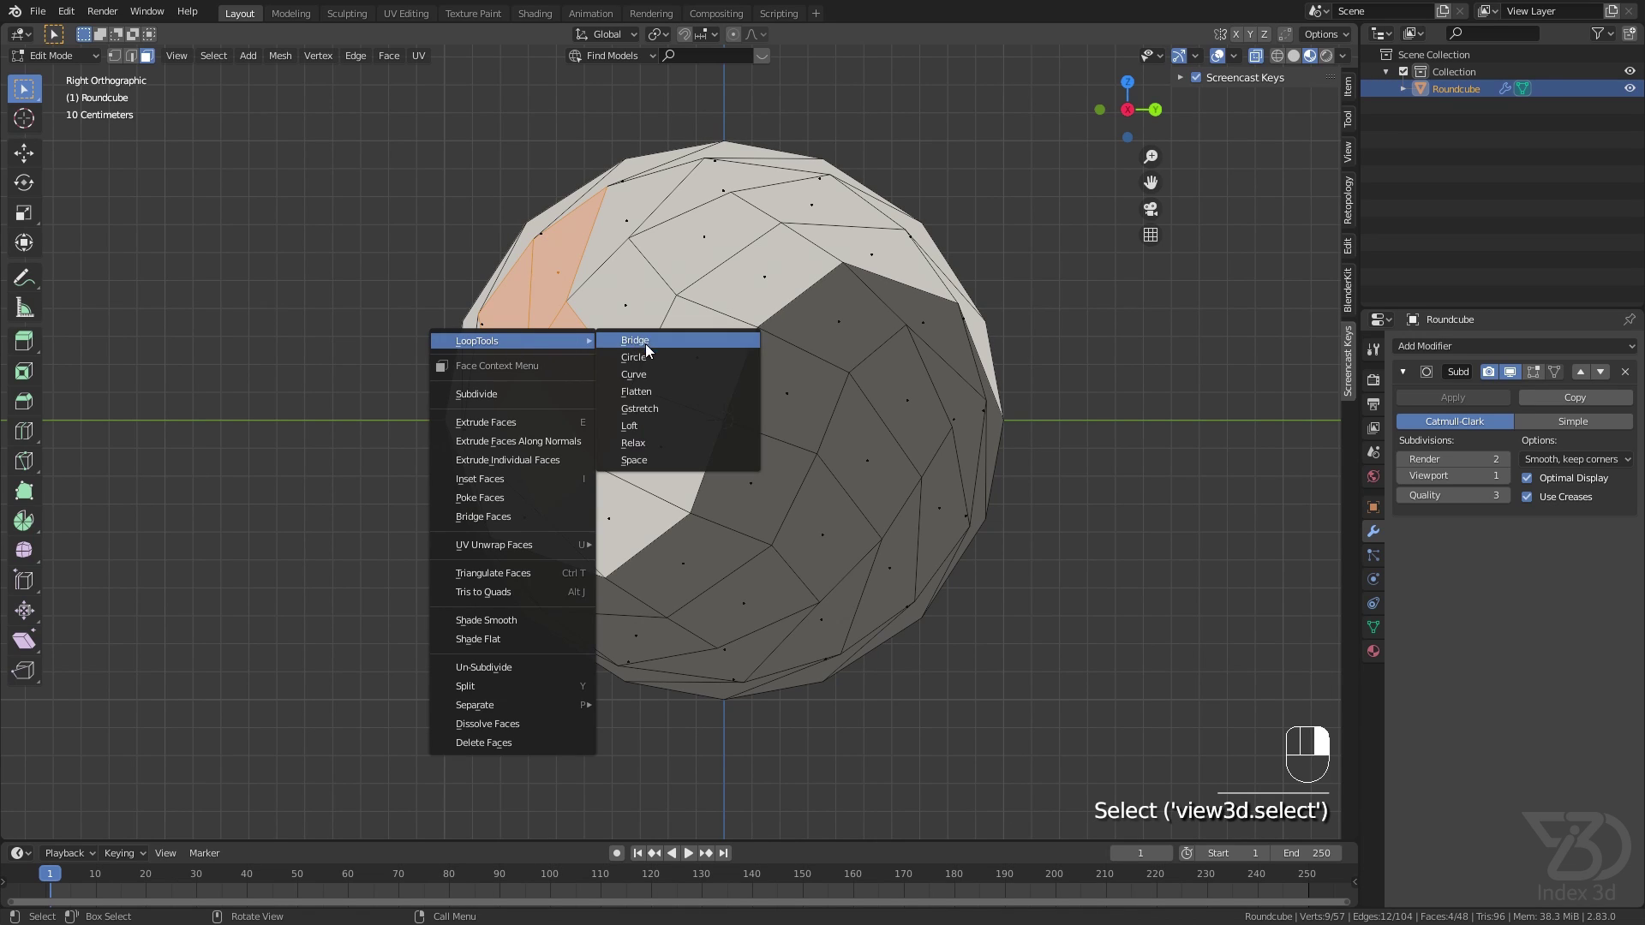
Filter the add-on preferences with 'loo' to find Mesh: LoopTools.
click(66, 11)
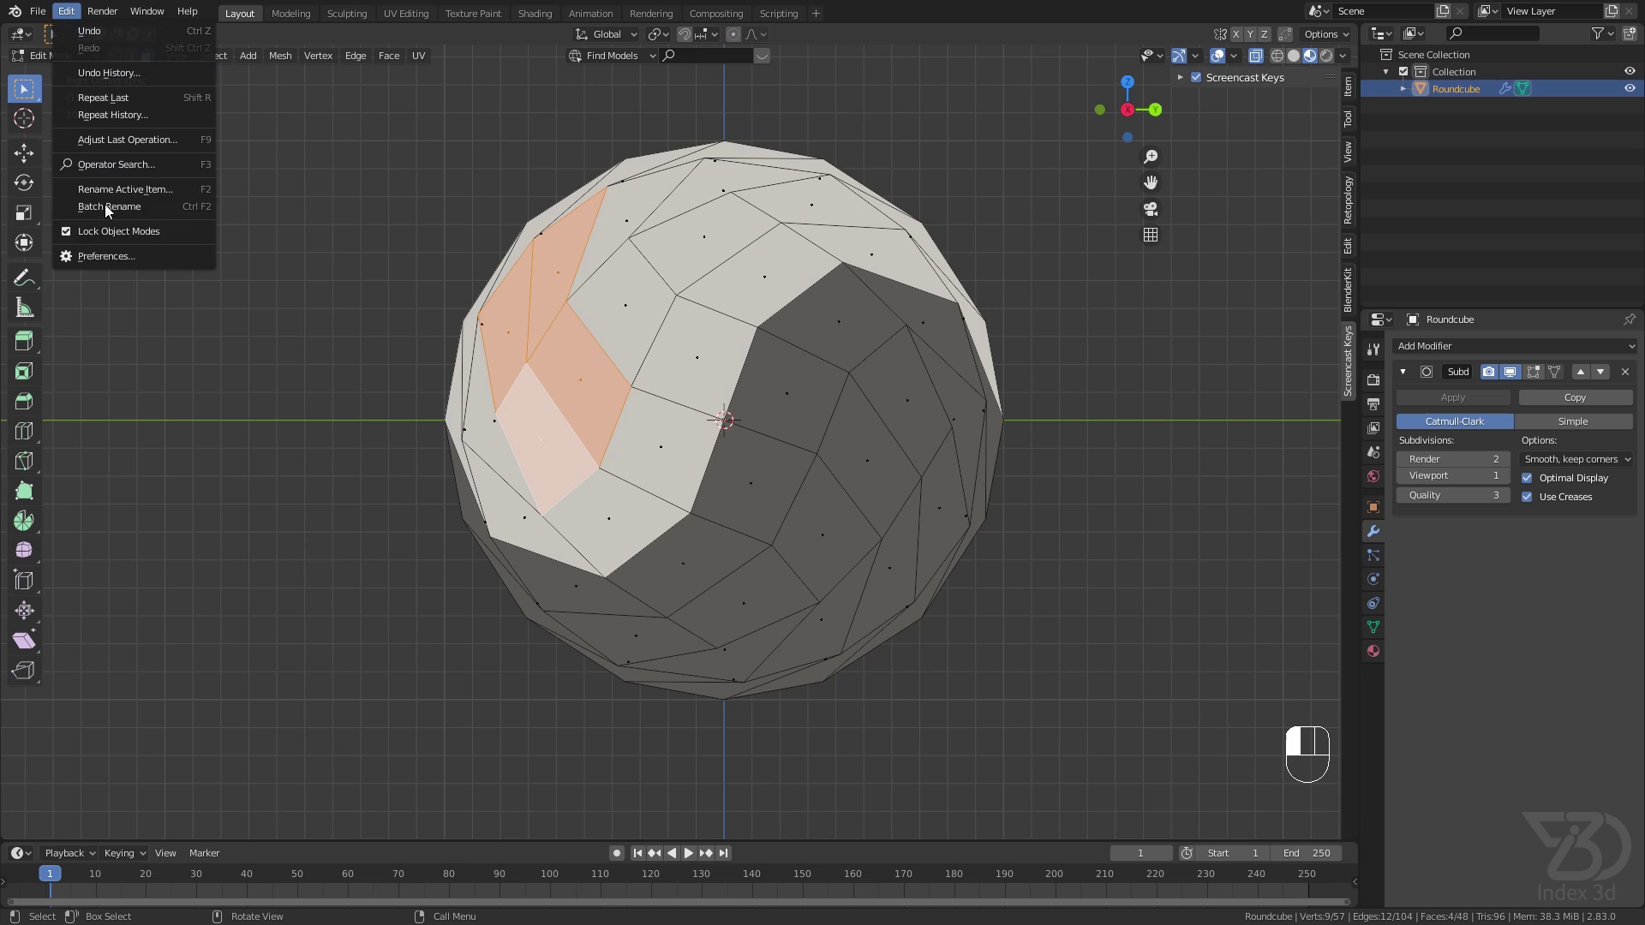
click(126, 257)
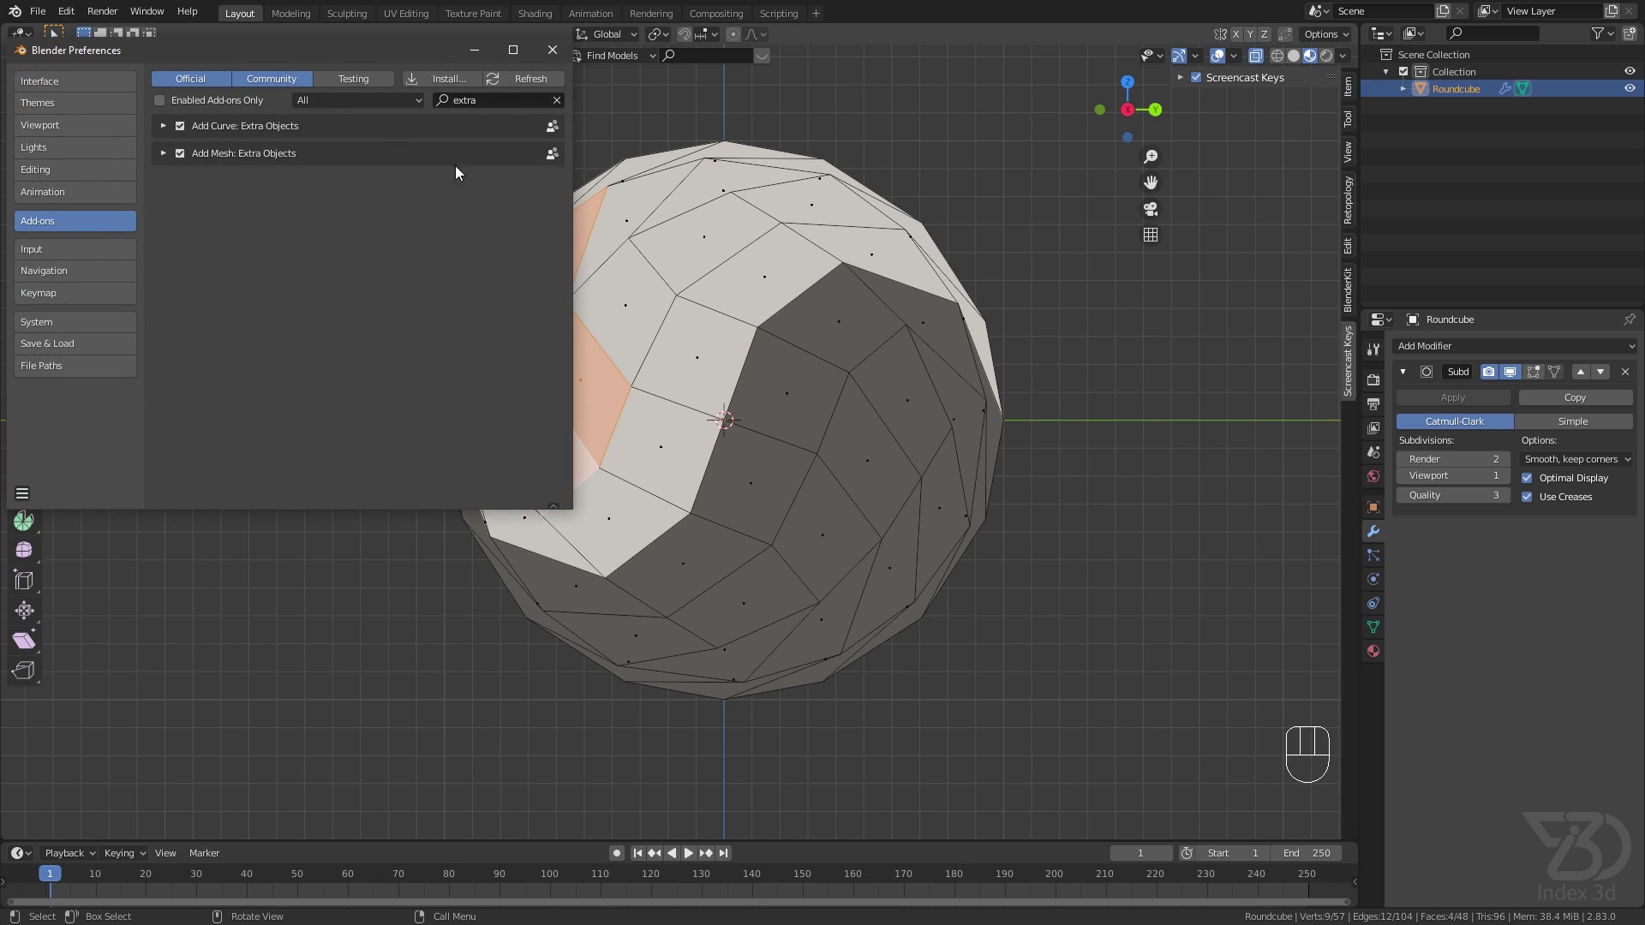
click(557, 100)
text(loo)
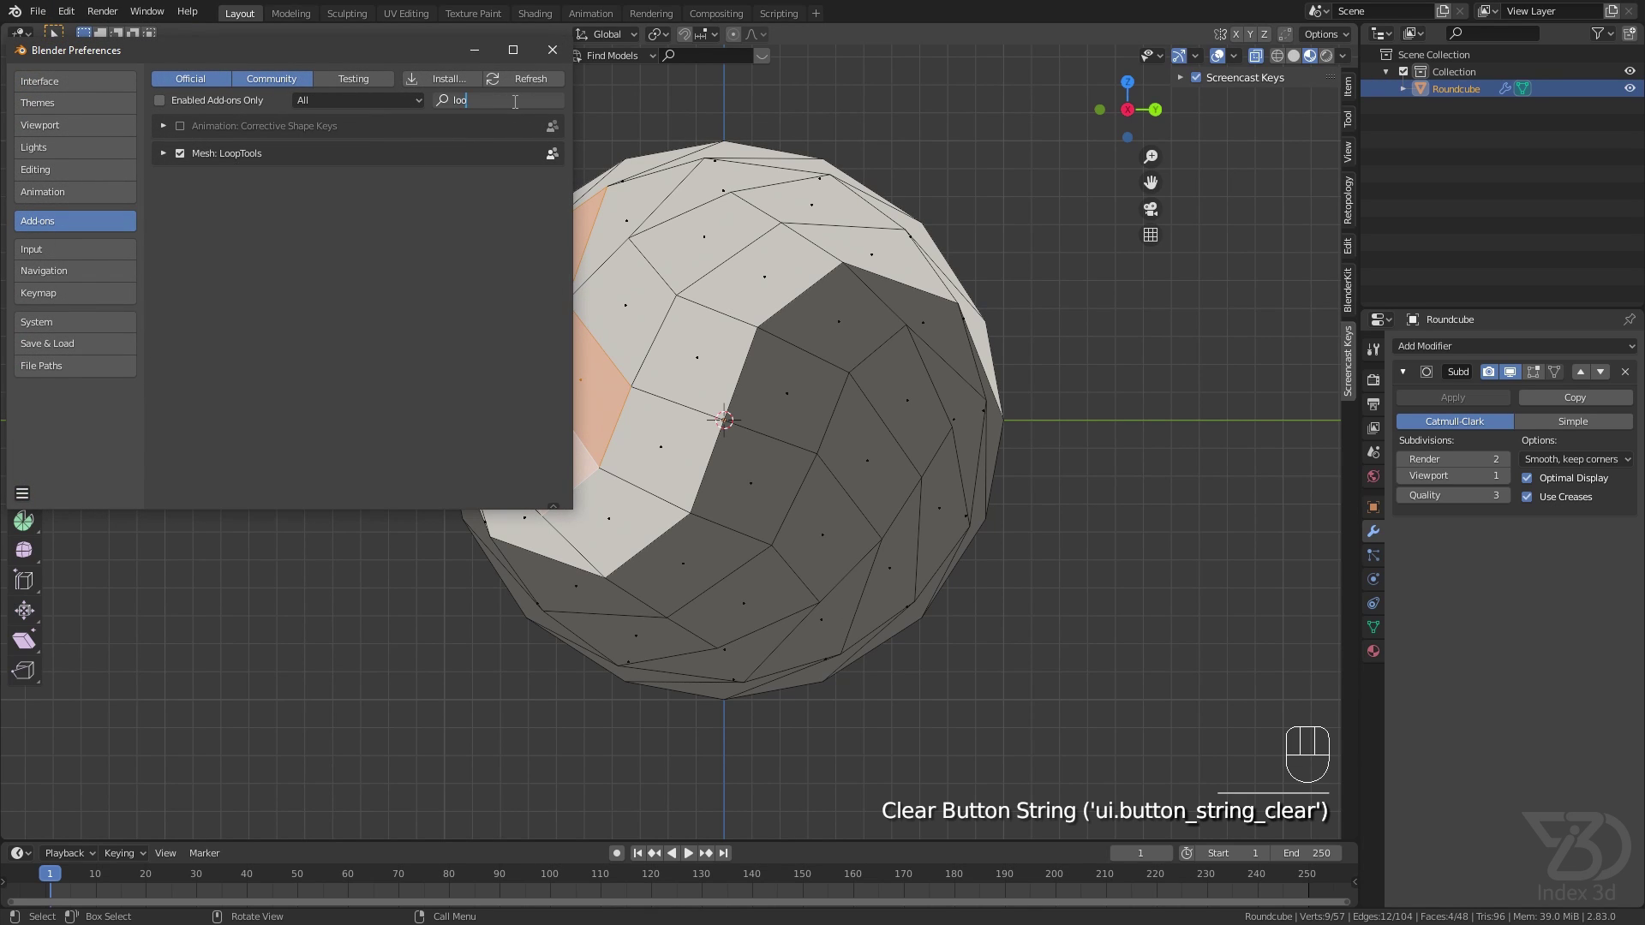
Close Preferences, then round the selected faces with LoopTools Circle and scale the dot smaller.
click(552, 50)
right_click(519, 311)
mouse_move(478, 296)
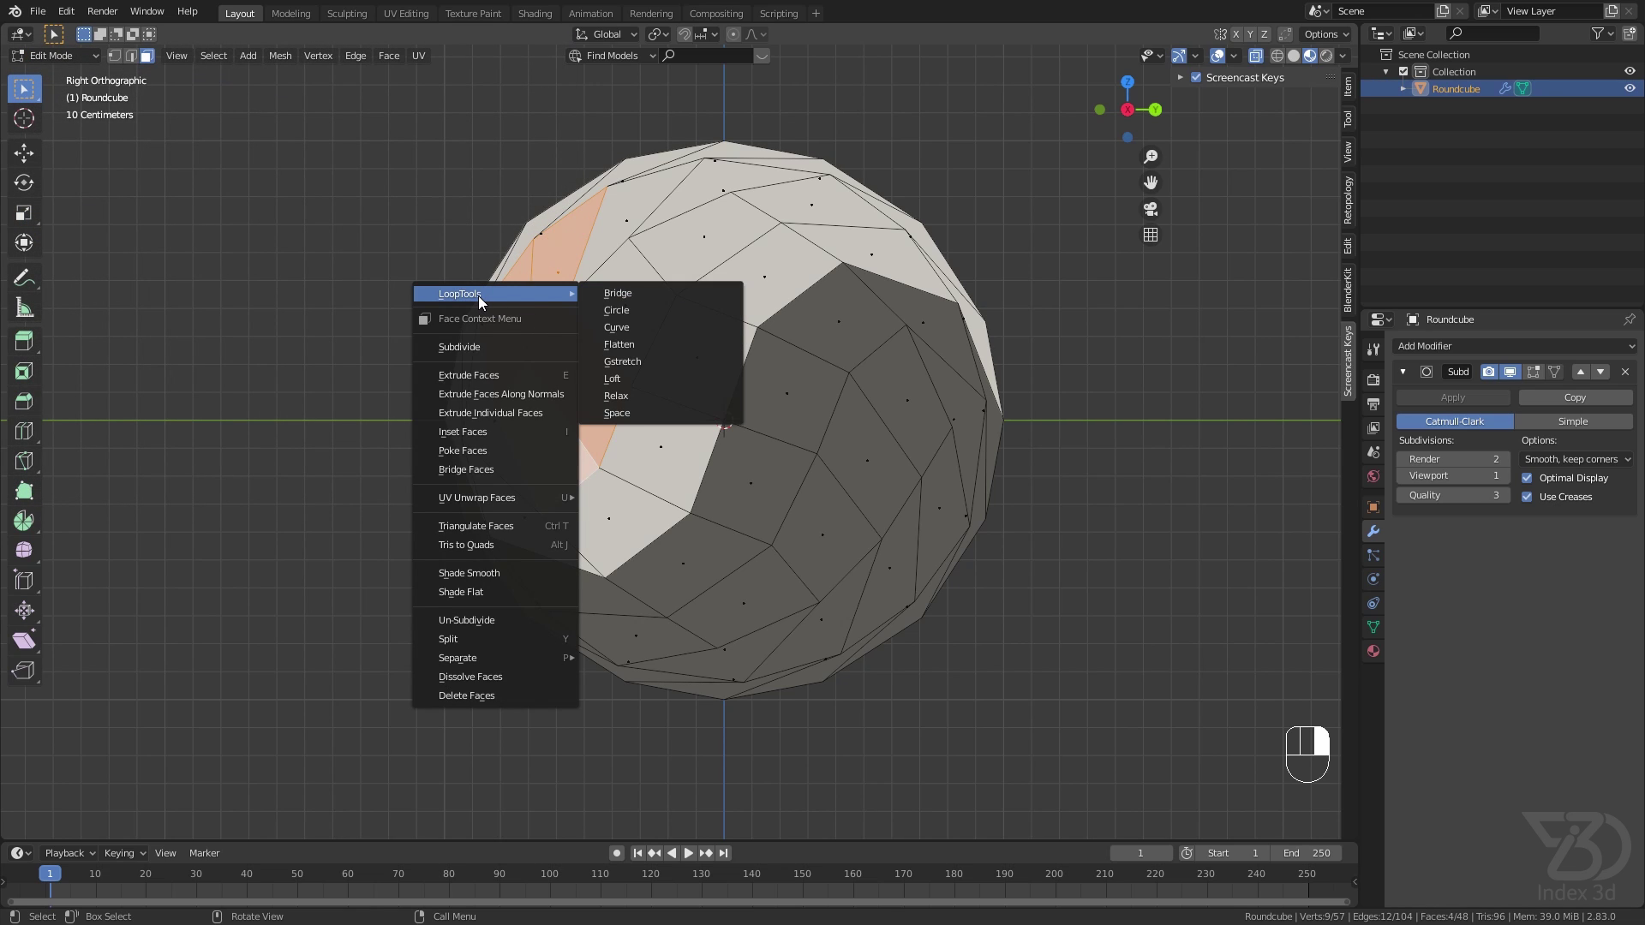
click(631, 311)
key(s)
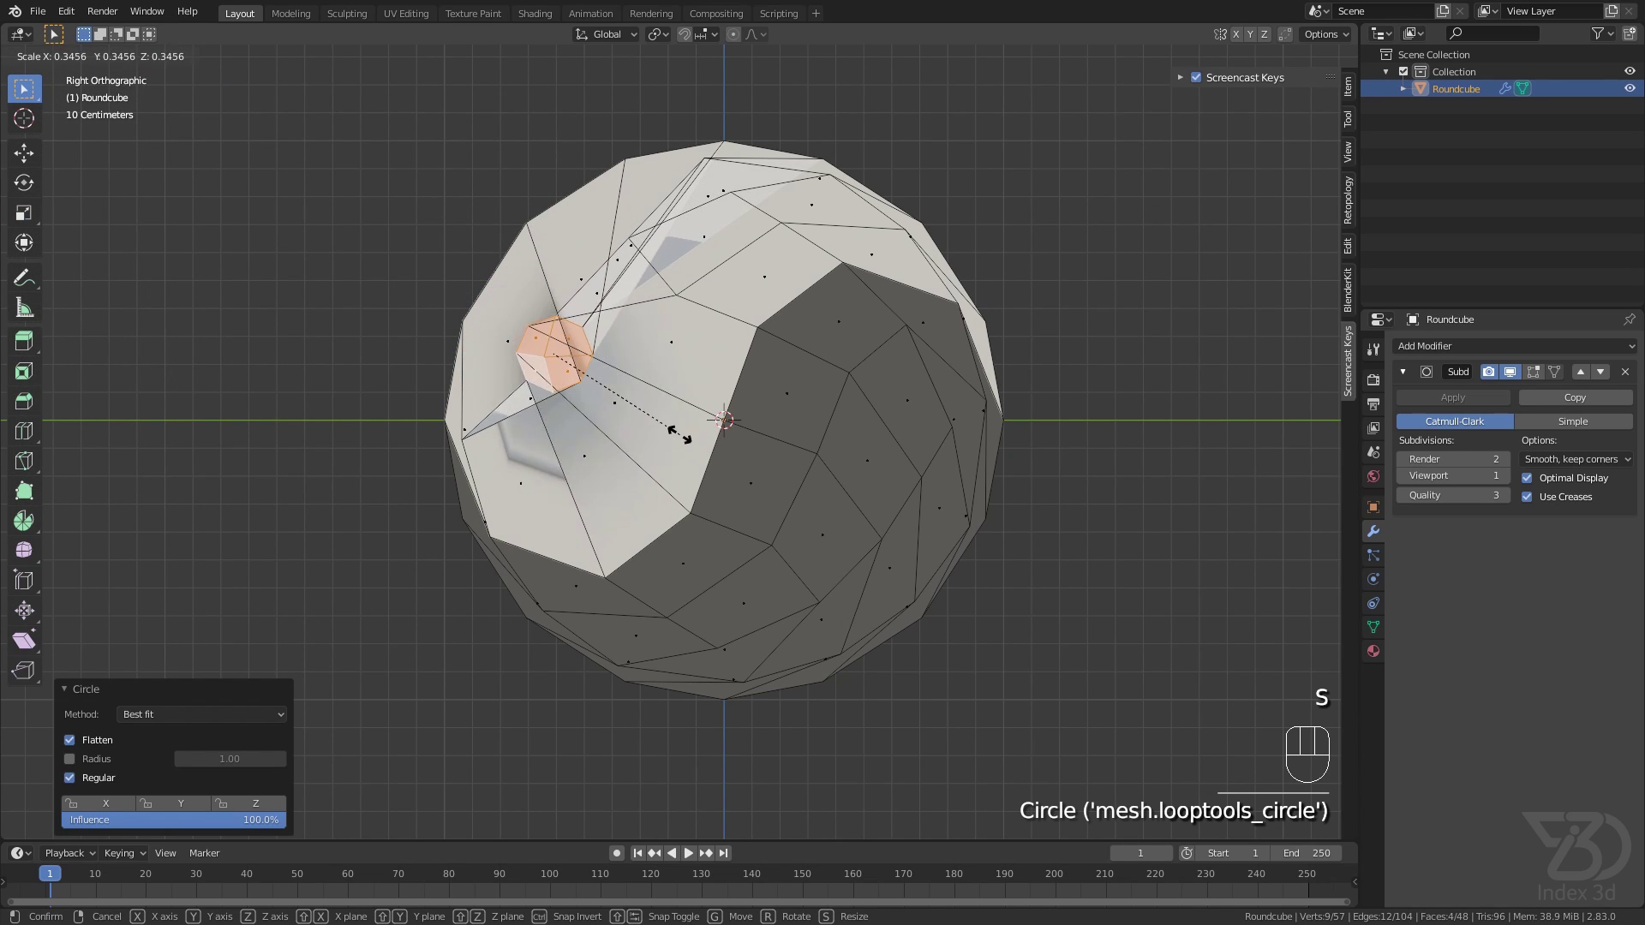
click(694, 437)
Try rotating the dot, cancel it, and return to the right-side view.
key(r)
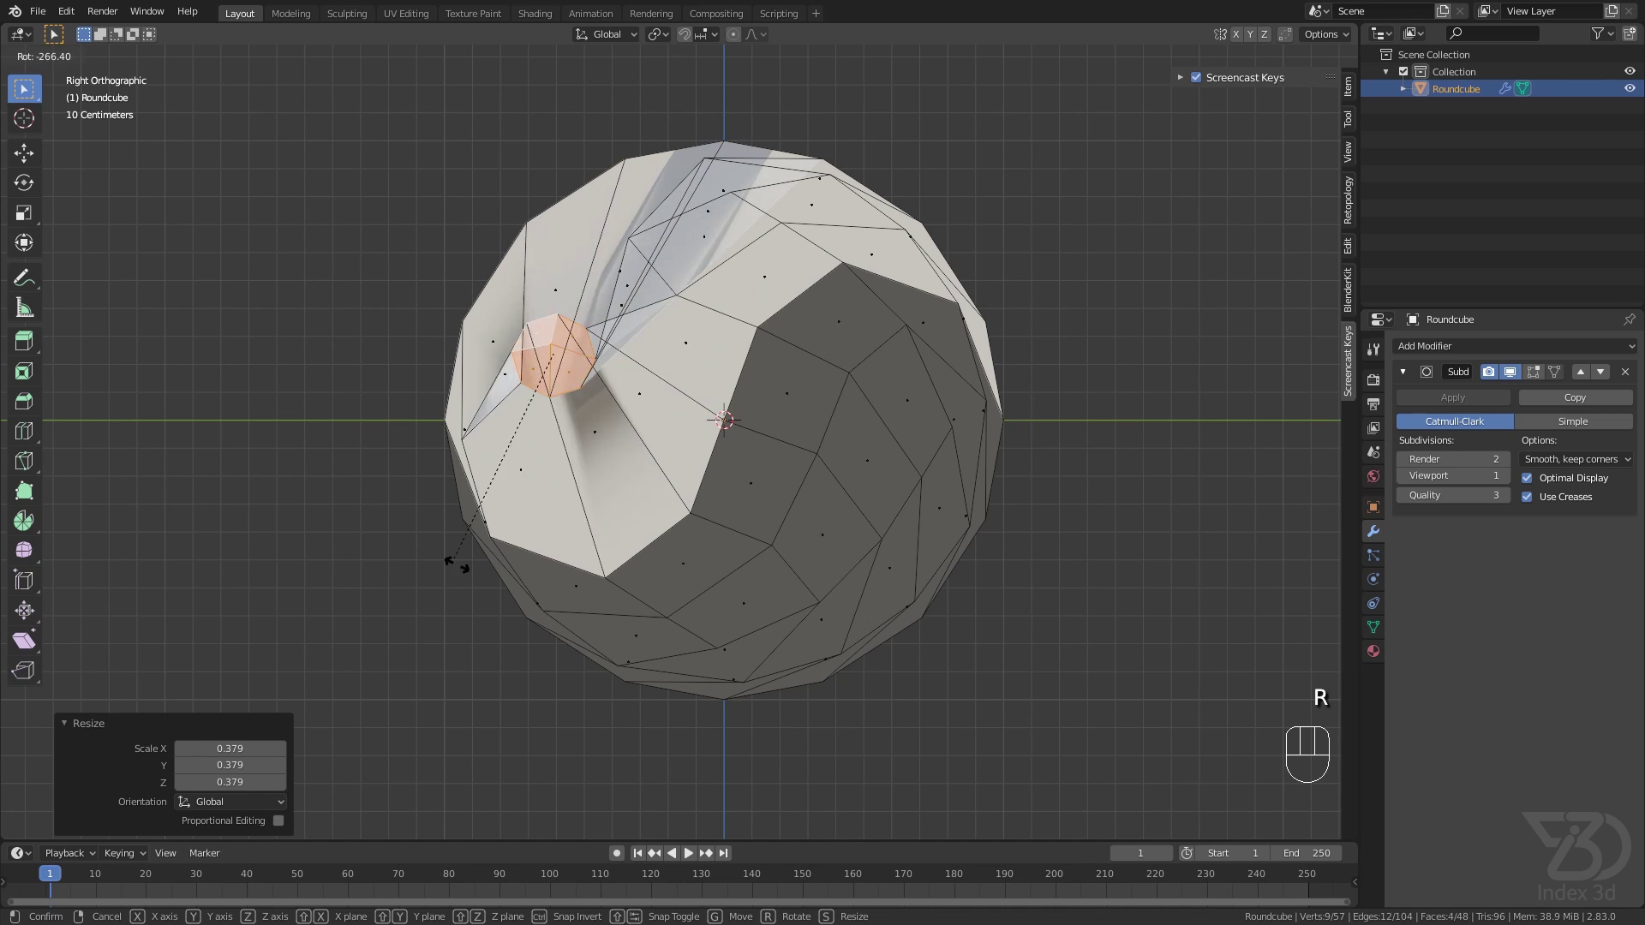
right_click(419, 445)
middle_drag(552, 368, 593, 374)
key(KP_1)
key(KP_3)
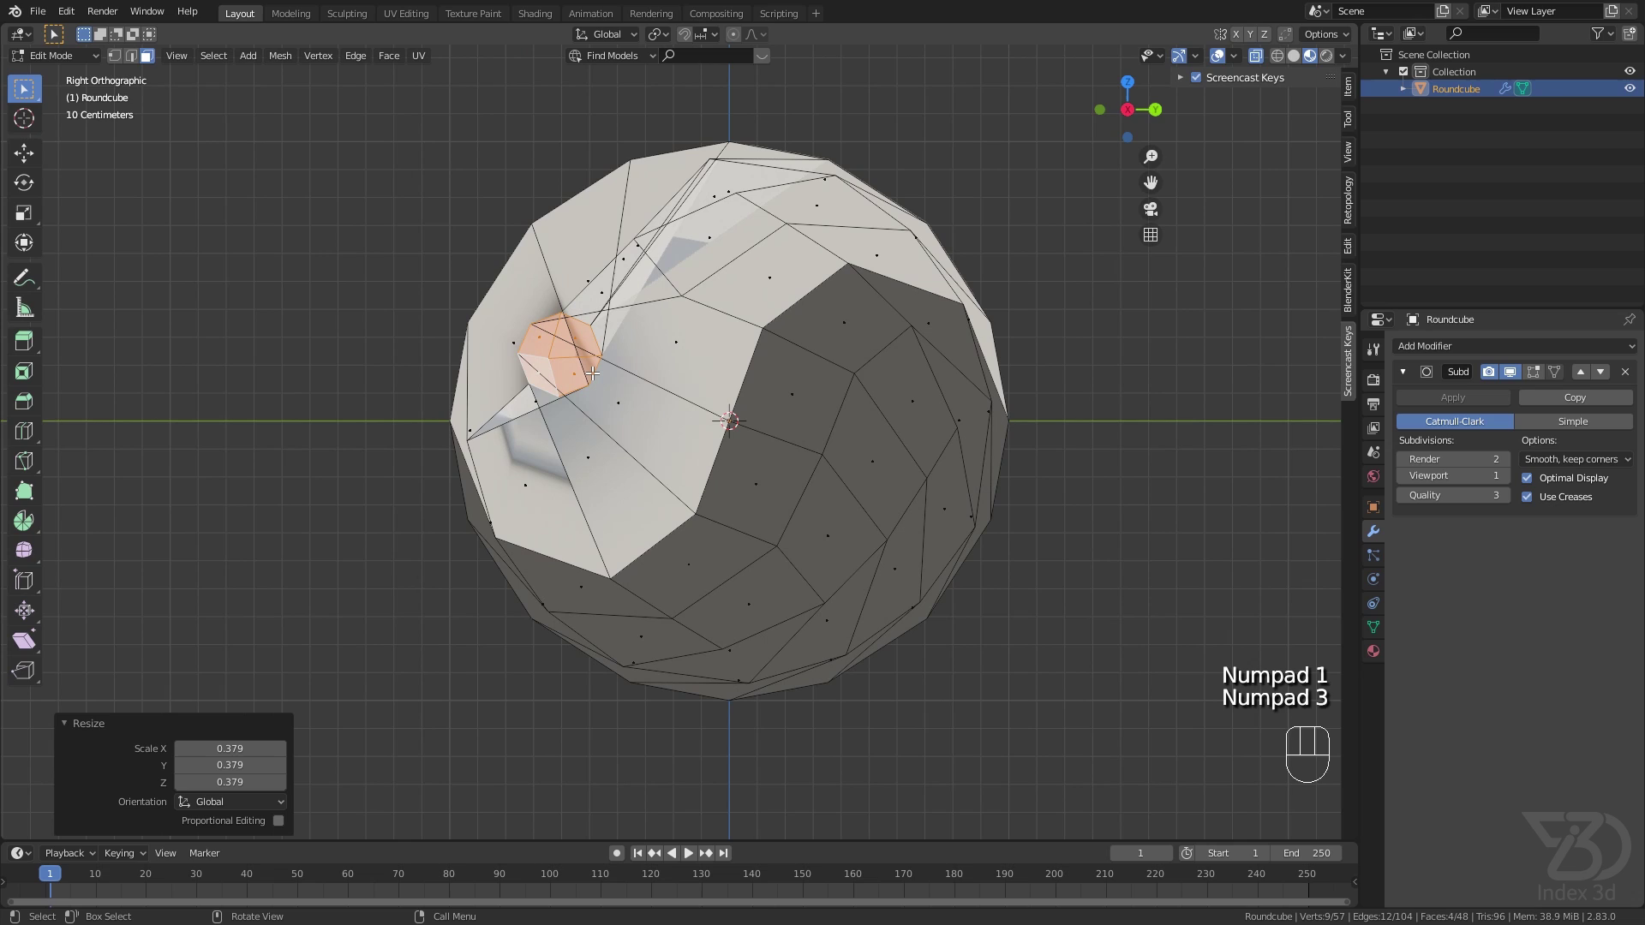
Undo the trial dot, then LoopTools-circle a few white-half faces and move them up-right.
key(ctrl+z)
key(ctrl+z)
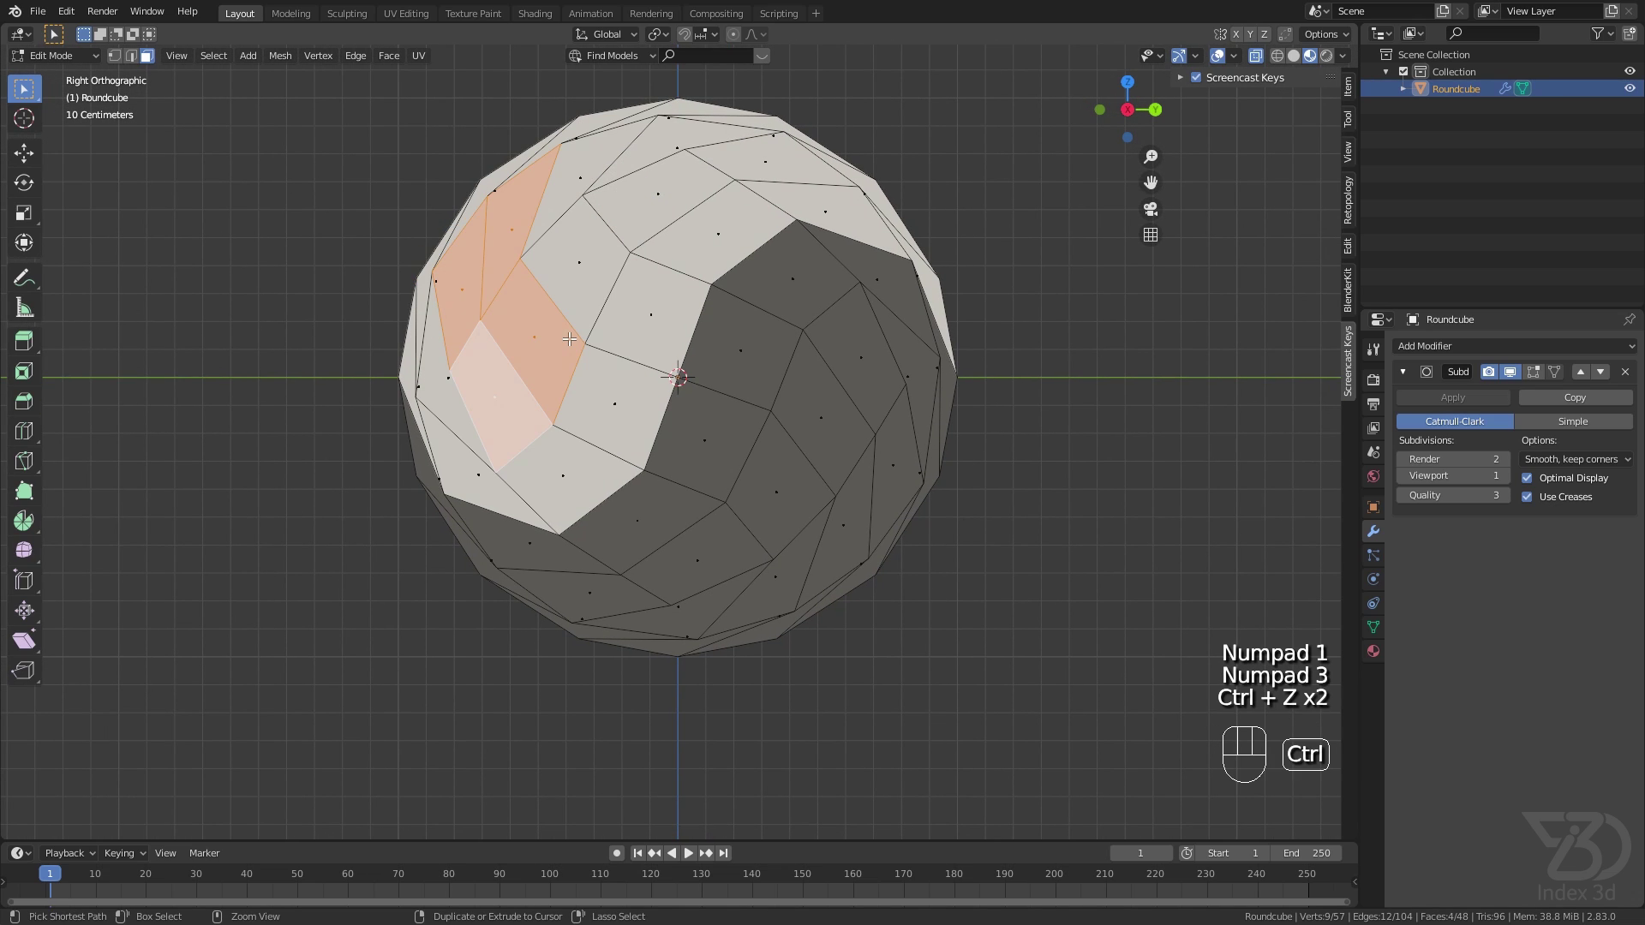
click(479, 311)
shift+click(518, 214)
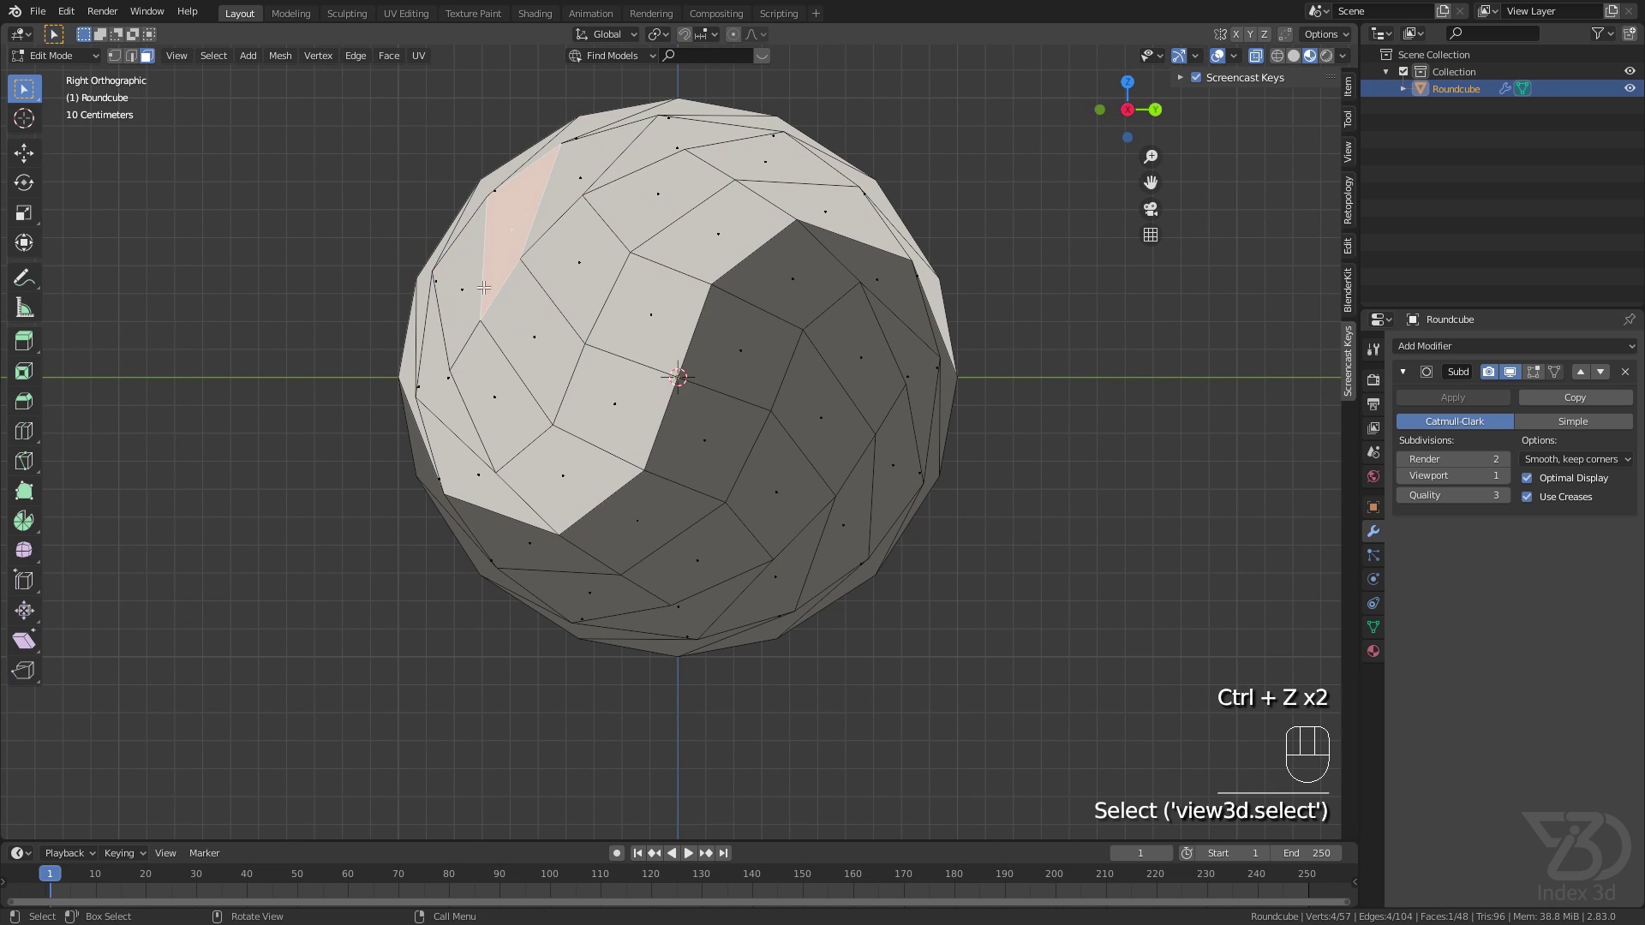
shift+click(462, 283)
right_click(407, 285)
mouse_move(408, 285)
click(533, 300)
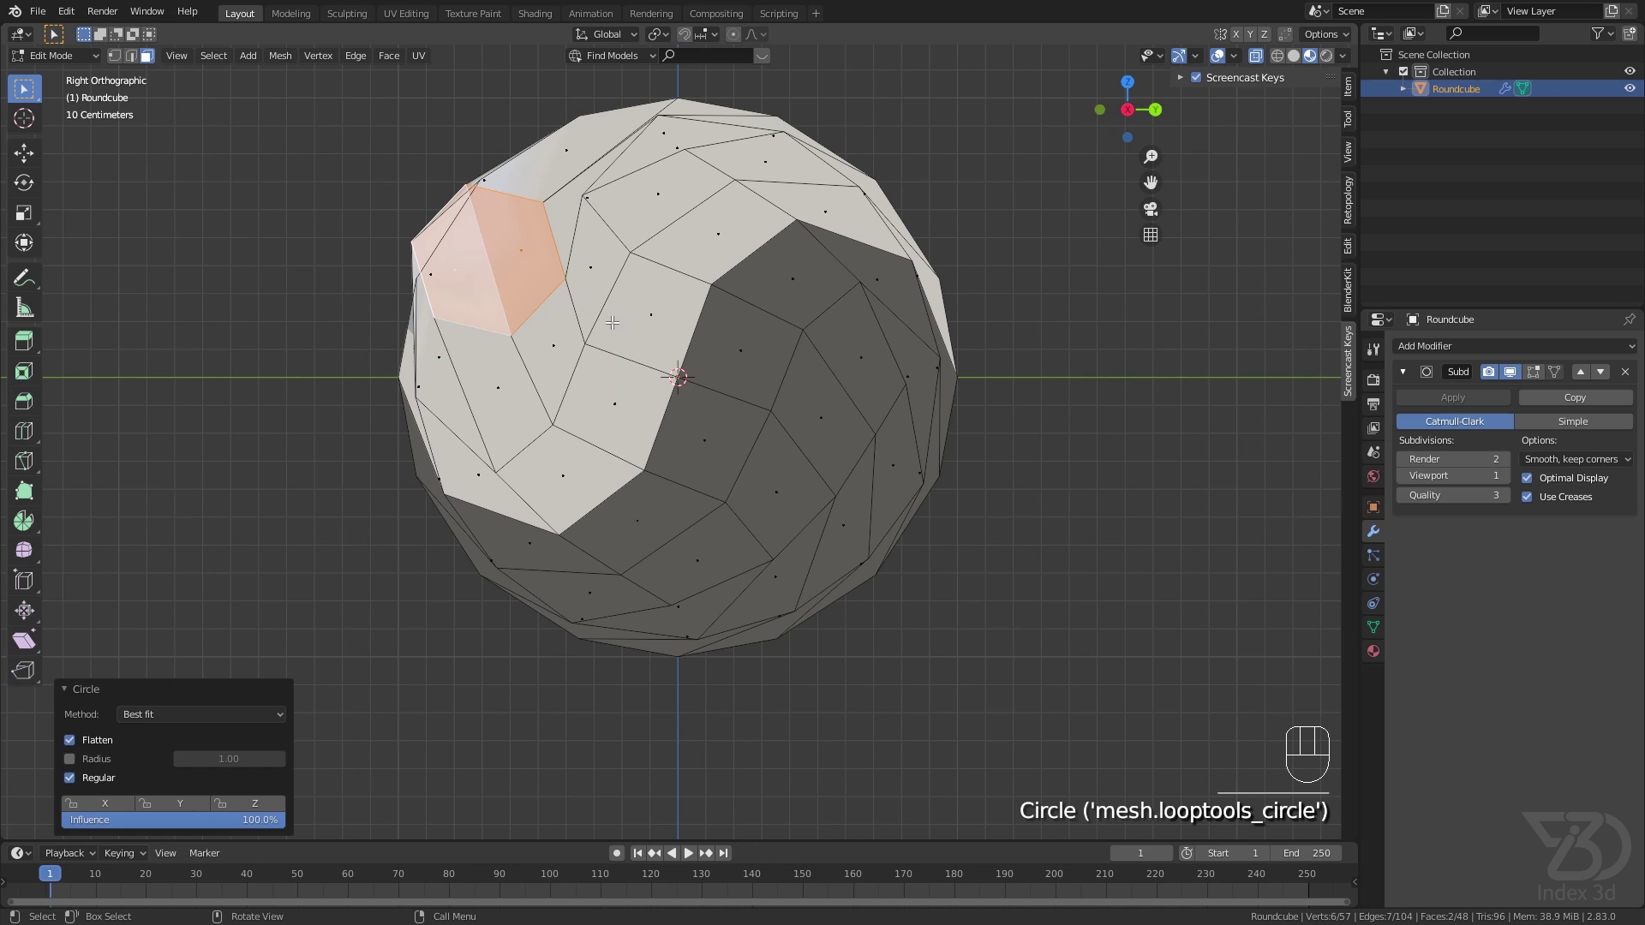
key(g)
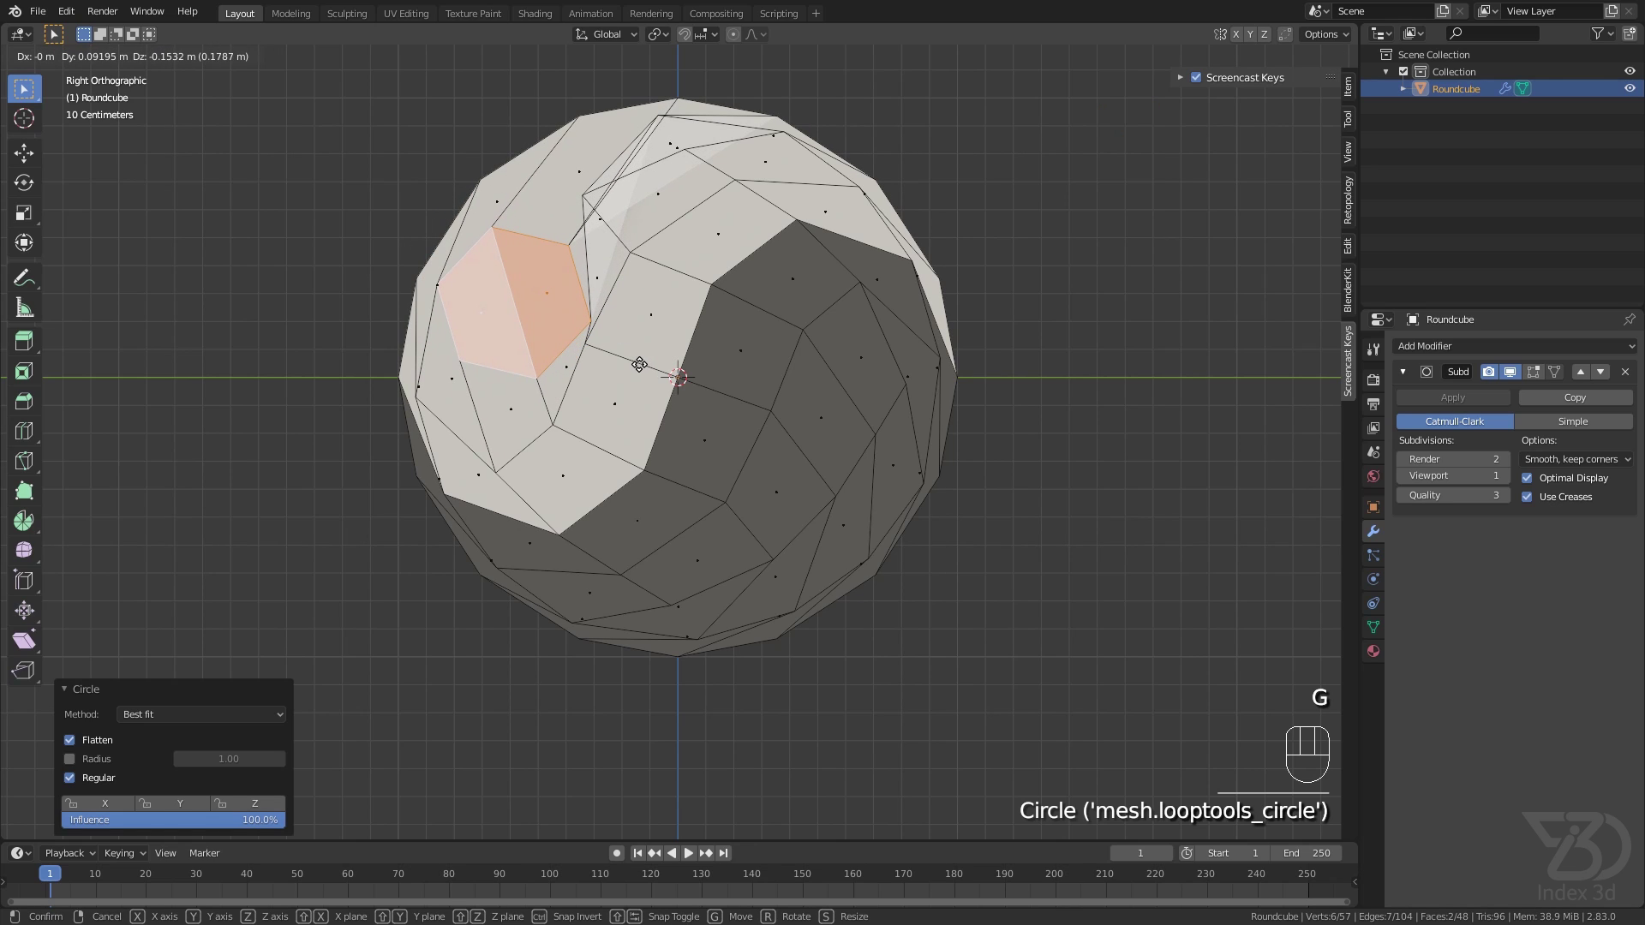
click(625, 305)
Move three boundary vertices to smooth the S-curve between the halves.
key(1)
click(593, 194)
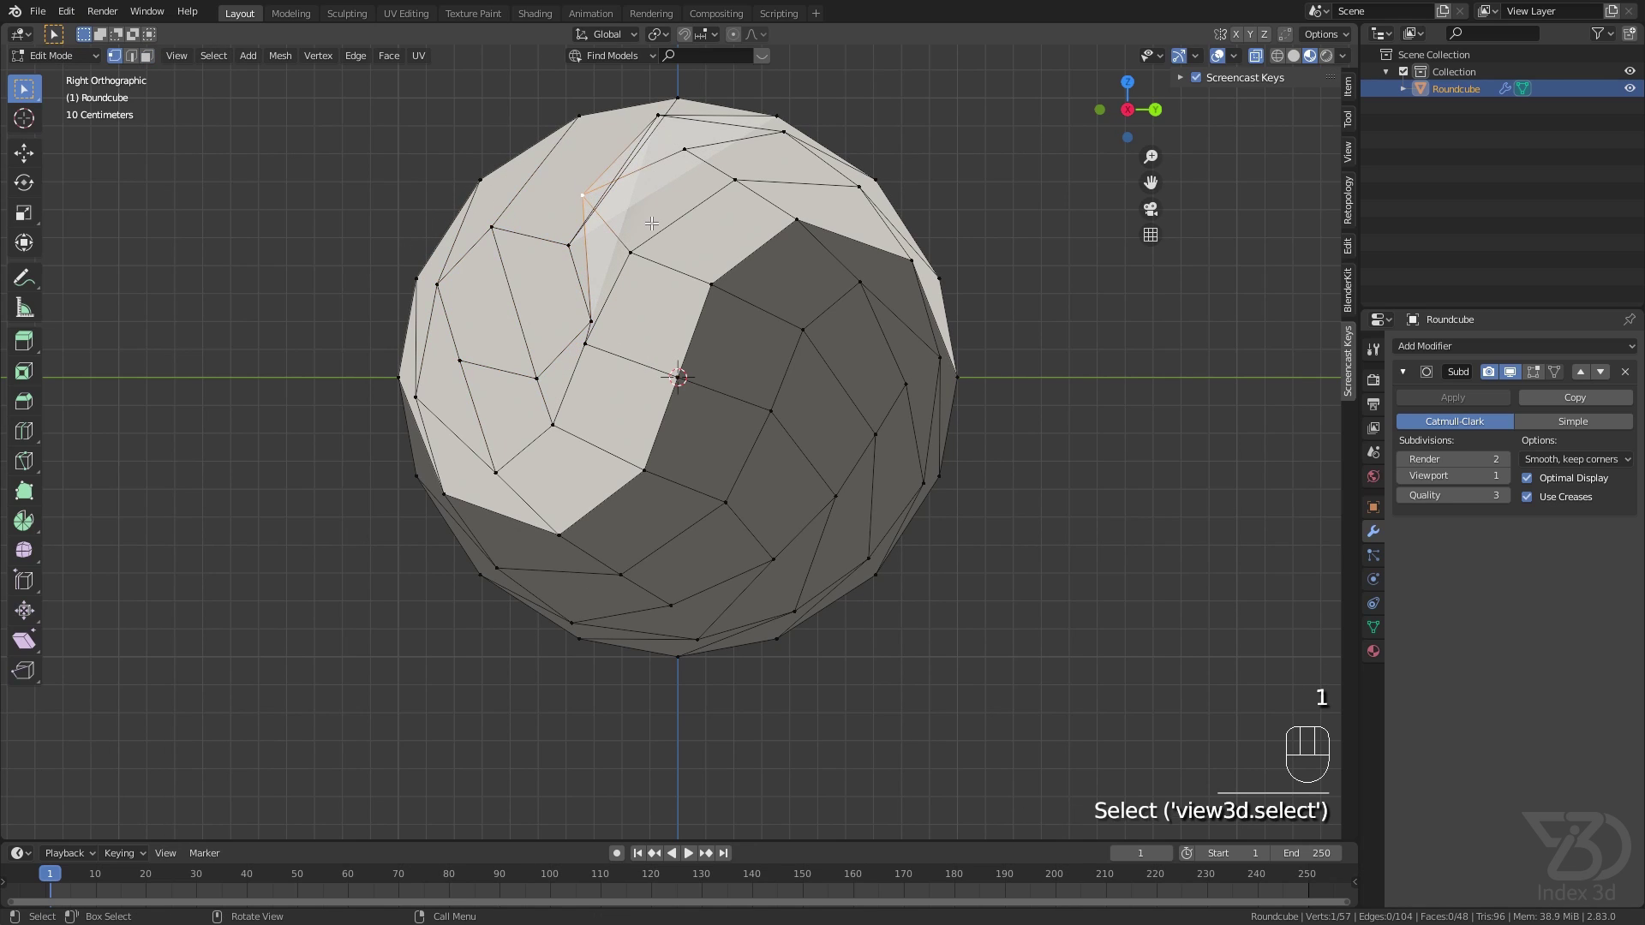
key(g)
click(688, 244)
click(632, 254)
key(g)
click(661, 266)
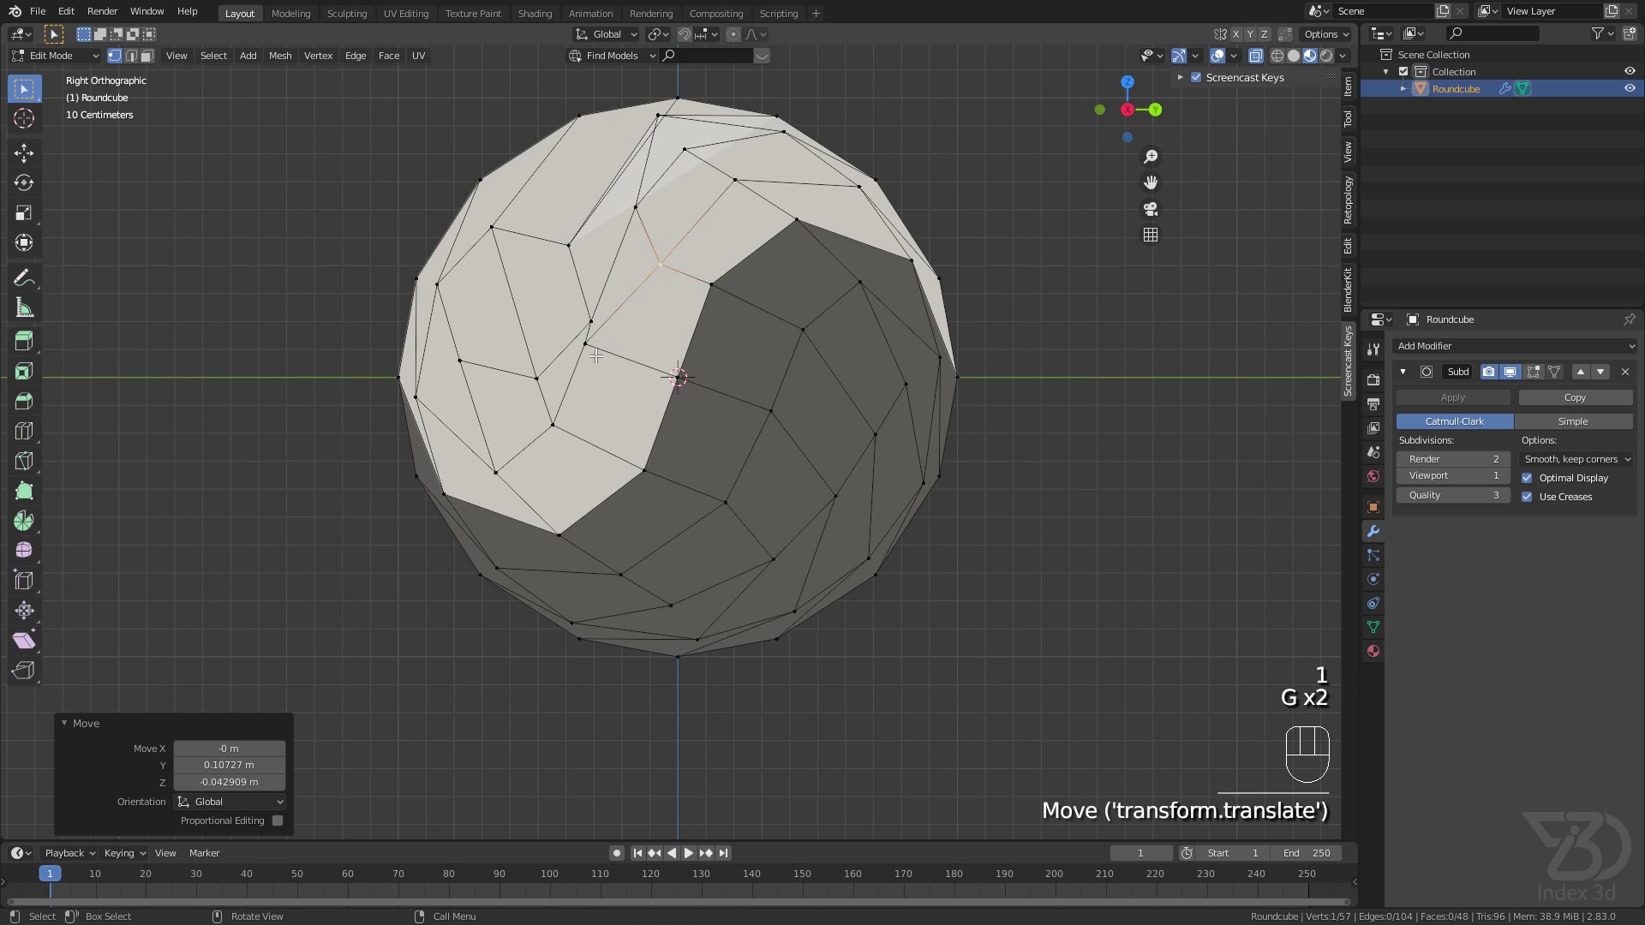
click(586, 346)
key(g)
click(633, 342)
Try a double inset on two white-half faces, then undo it.
key(3)
click(532, 312)
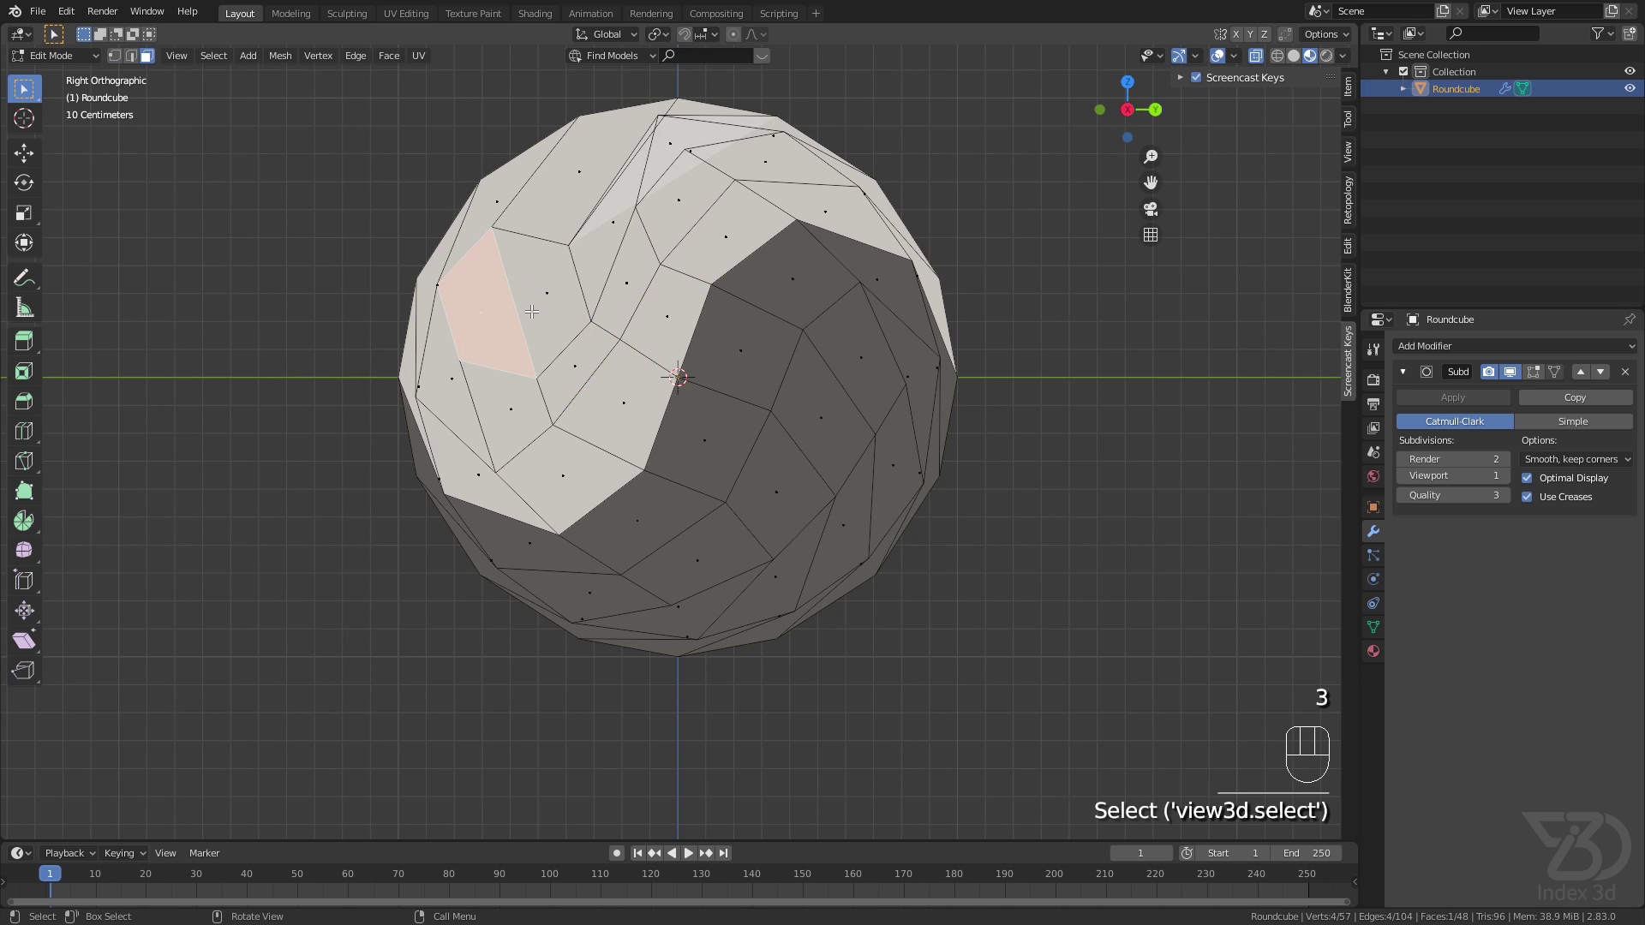
shift+click(531, 311)
key(i)
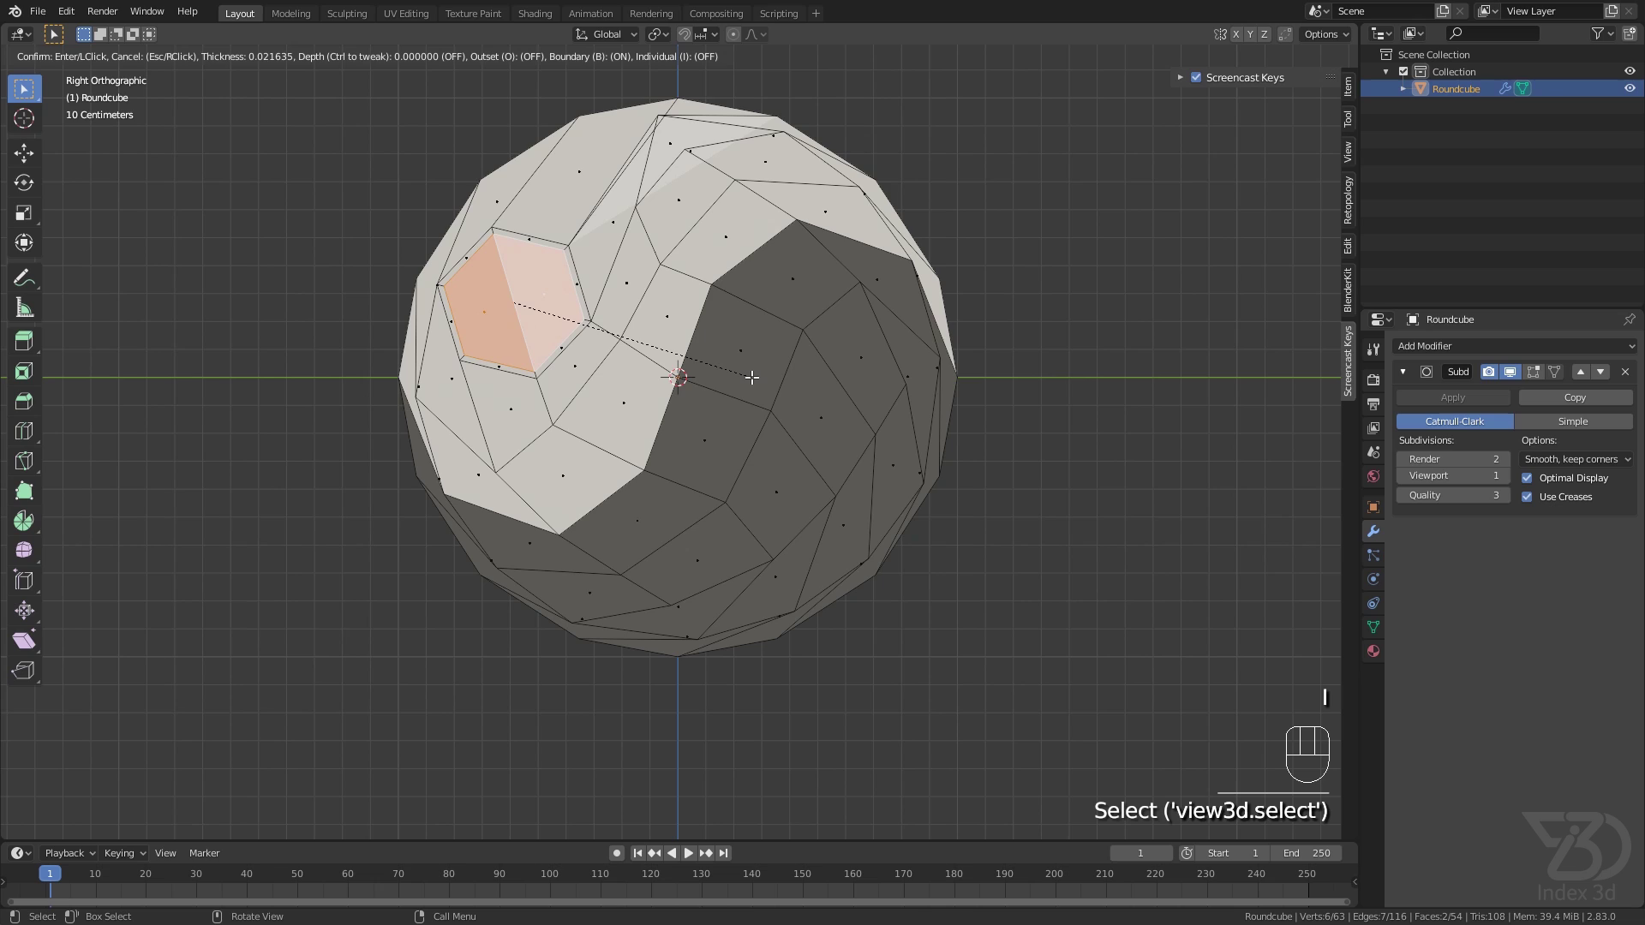
click(753, 377)
key(i)
click(775, 384)
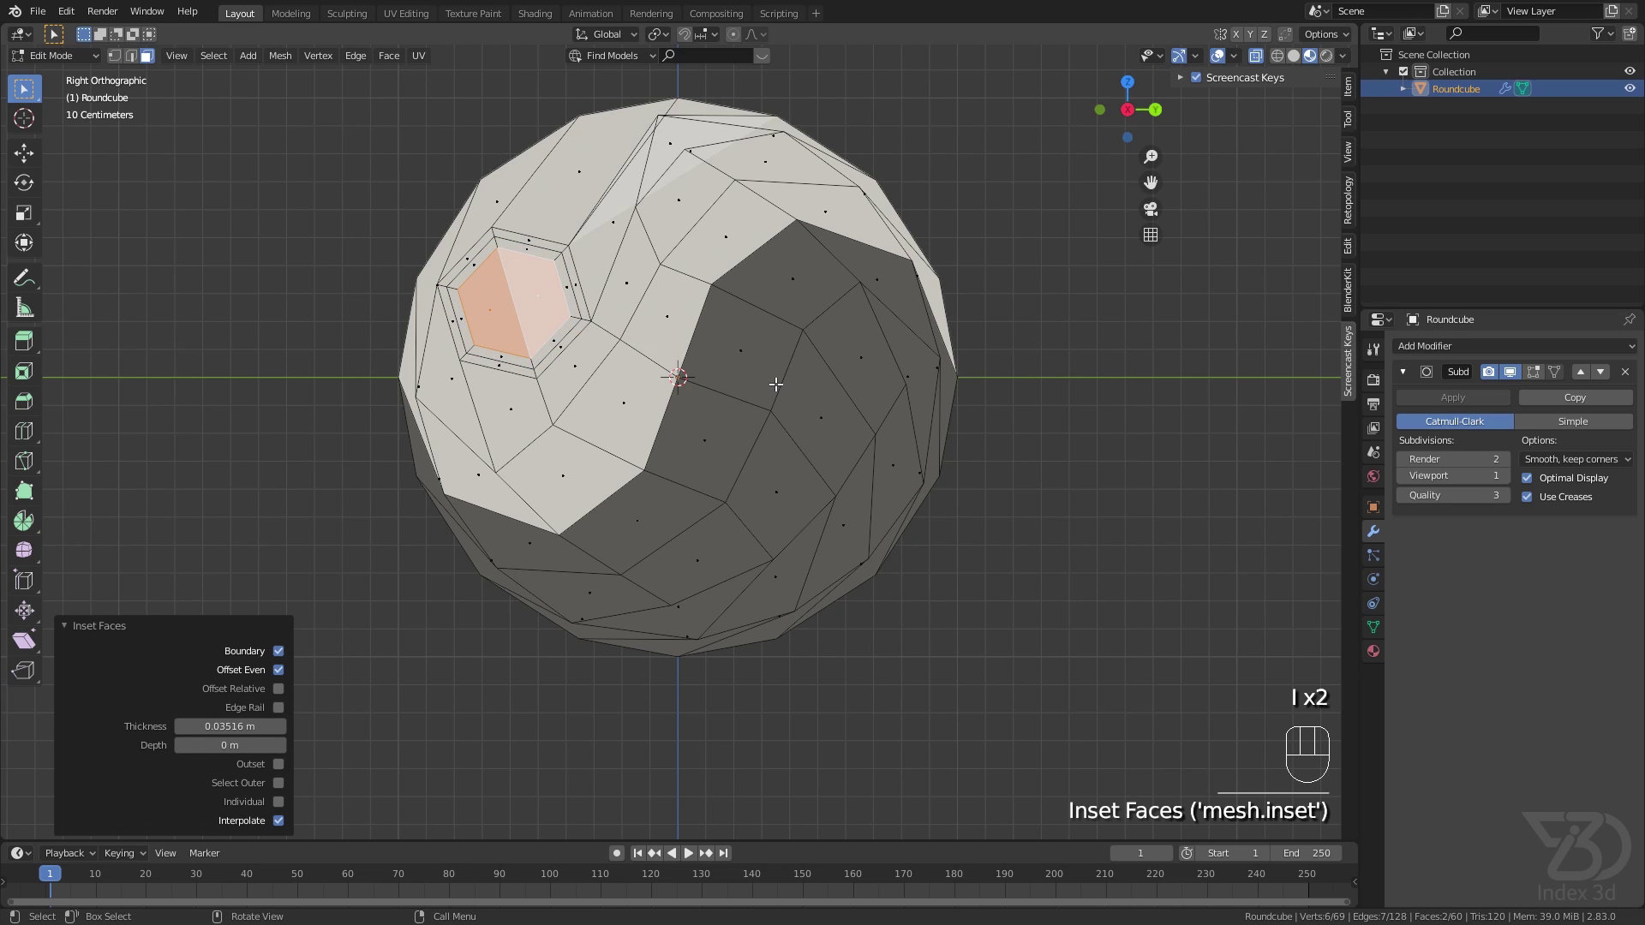
key(ctrl+z)
key(ctrl+z)
key(ctrl+z)
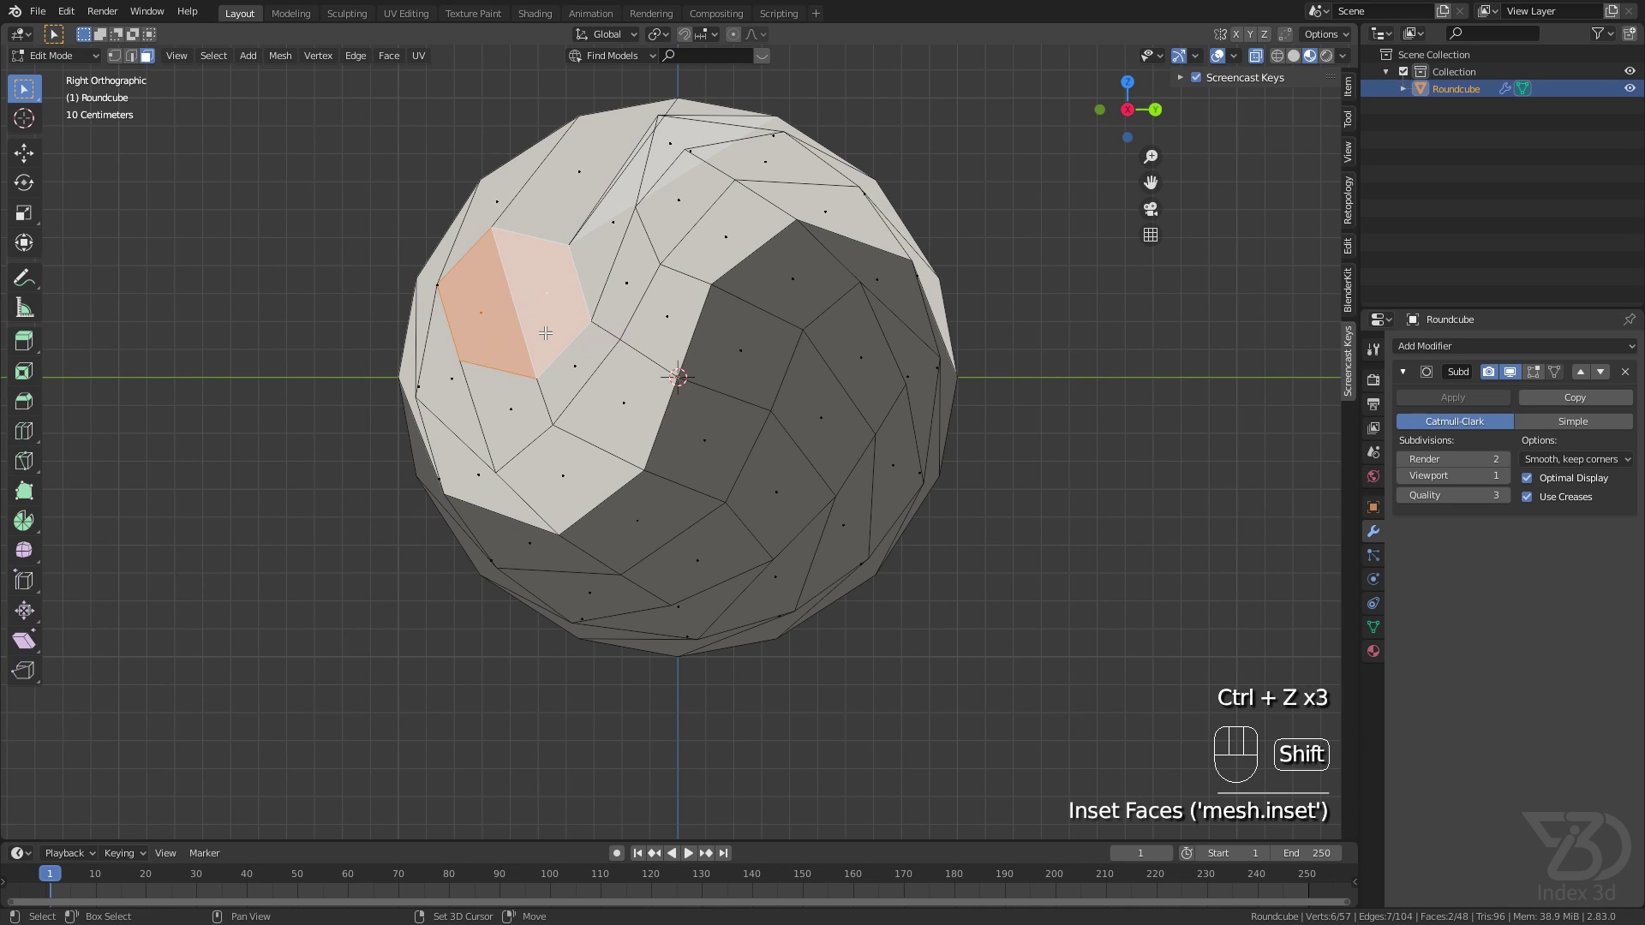
Dissolve the edge shared by the two white-half faces, merging them into one.
key(2)
click(540, 320)
key(x)
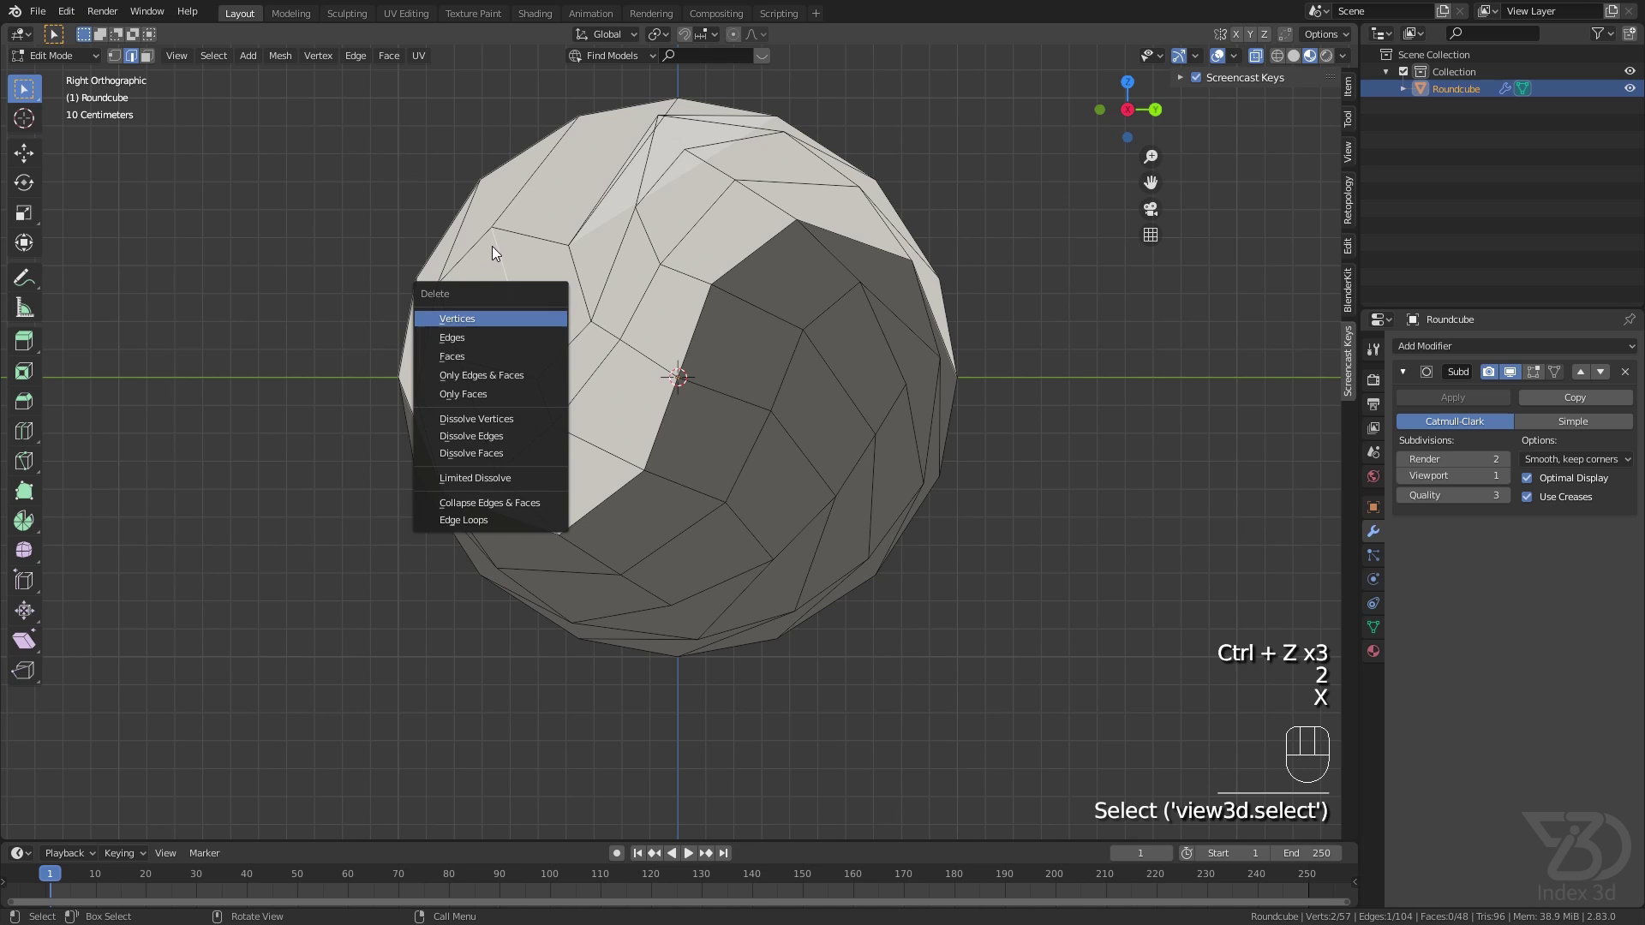
key(ctrl+x)
shift+middle_drag(877, 476, 800, 420)
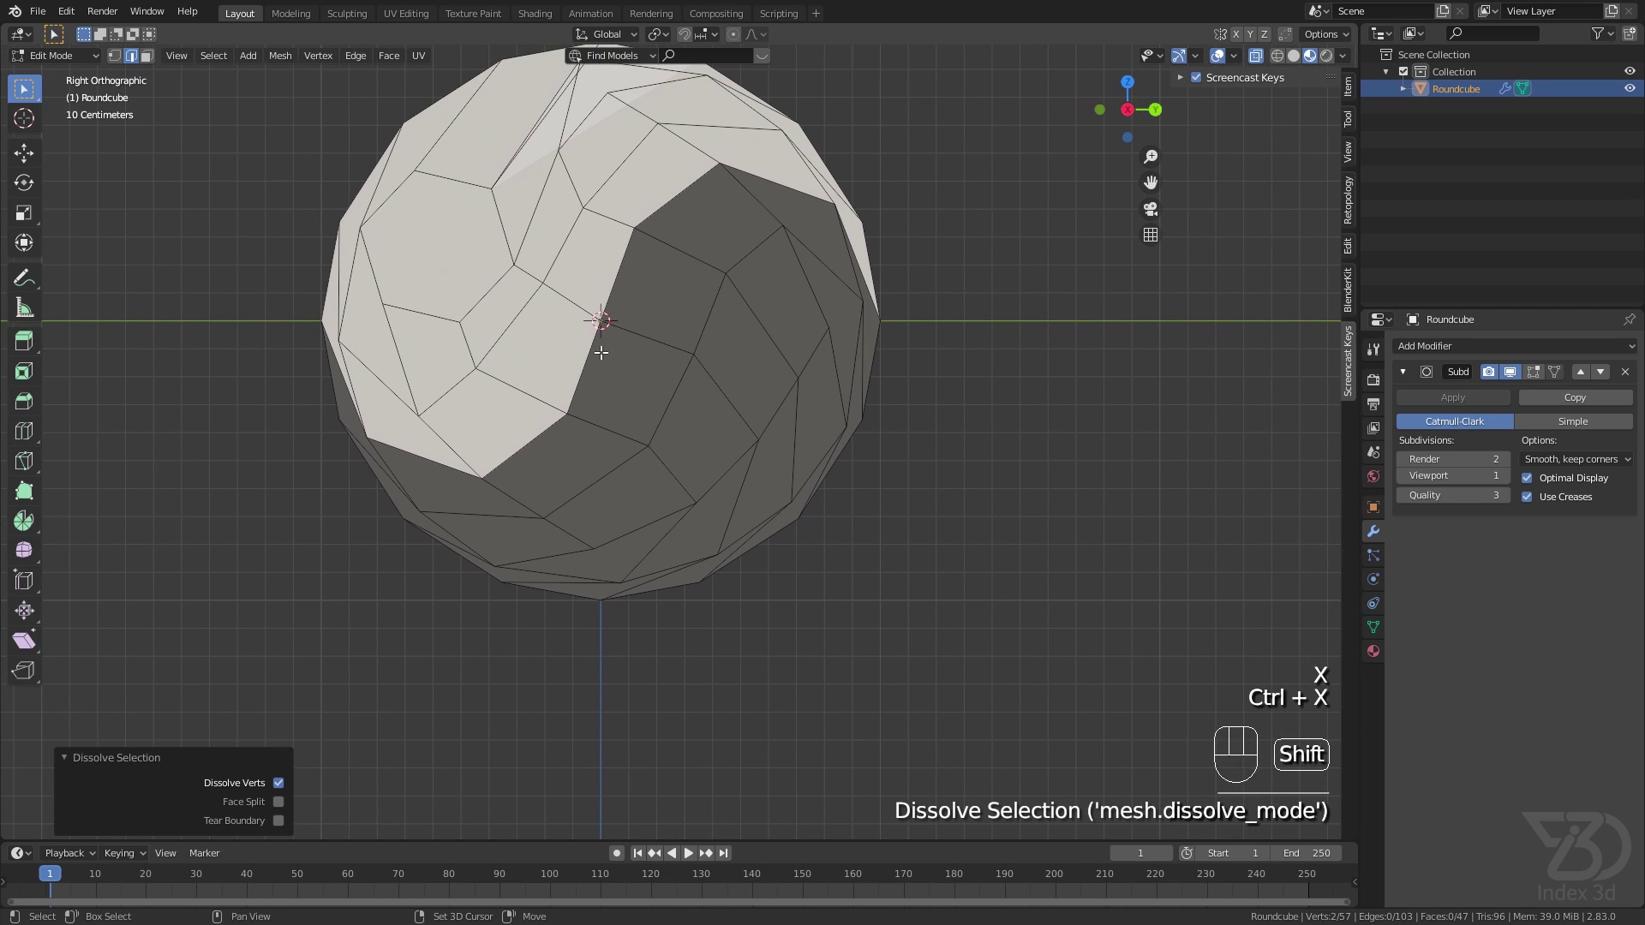
Circle two neighbouring faces in the black half with LoopTools and reposition them.
key(3)
click(824, 386)
shift+click(790, 410)
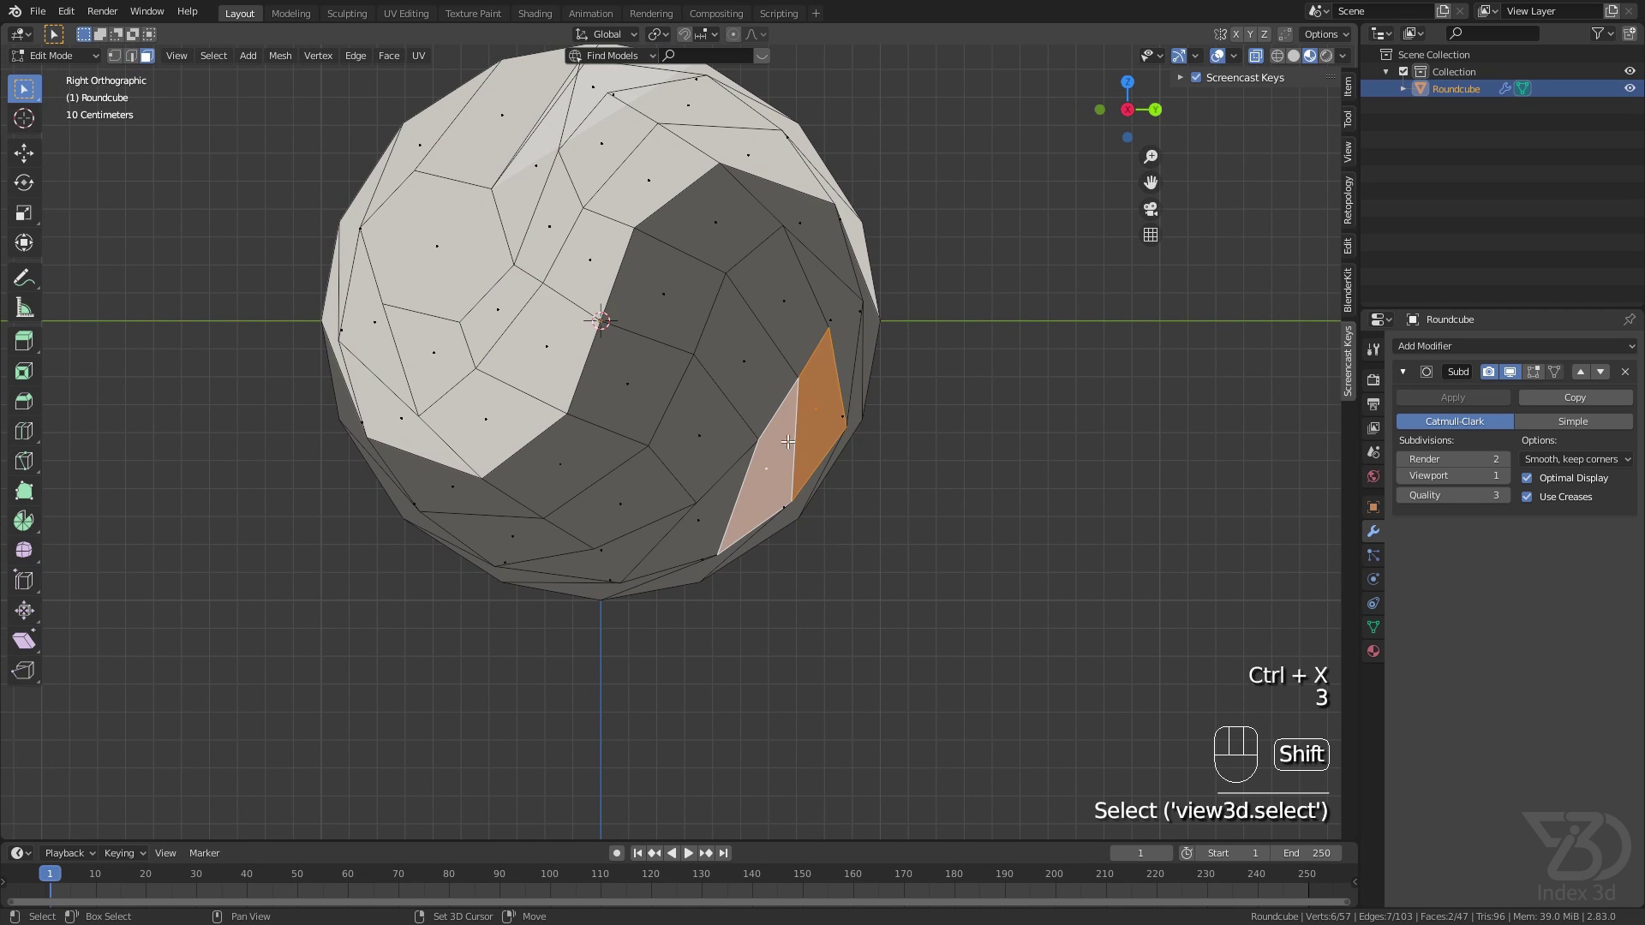
right_click(787, 421)
mouse_move(785, 422)
click(883, 430)
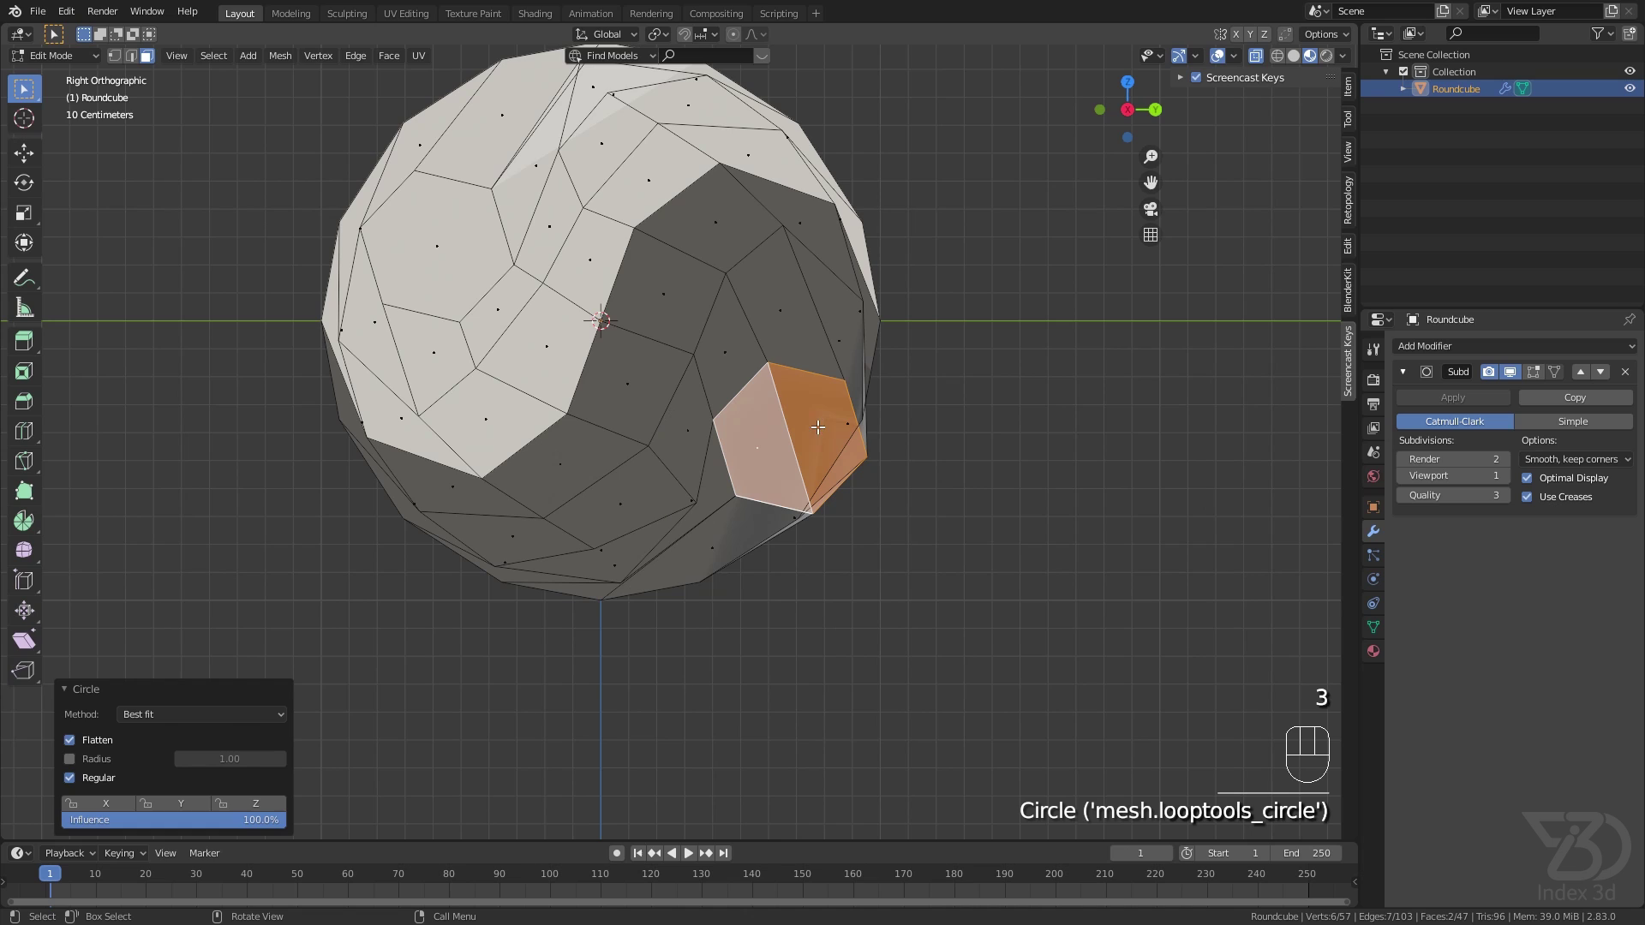
key(g)
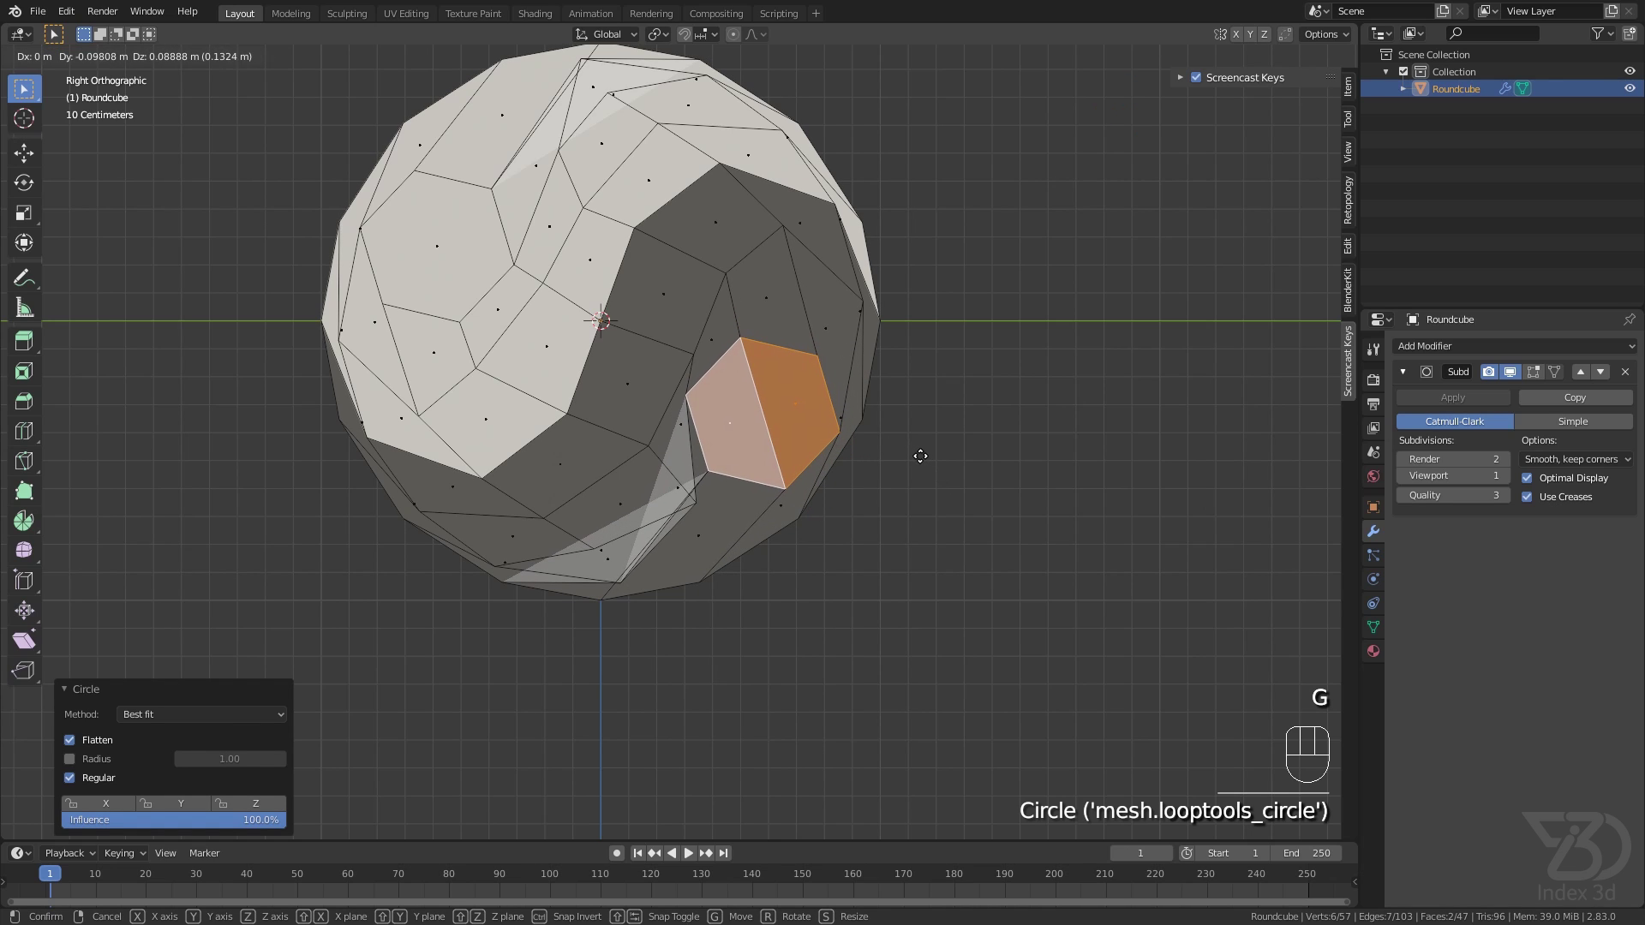
click(923, 457)
Nudge the vertices around the new circular patch up and left to tidy the mesh.
key(1)
click(701, 507)
key(g)
click(664, 463)
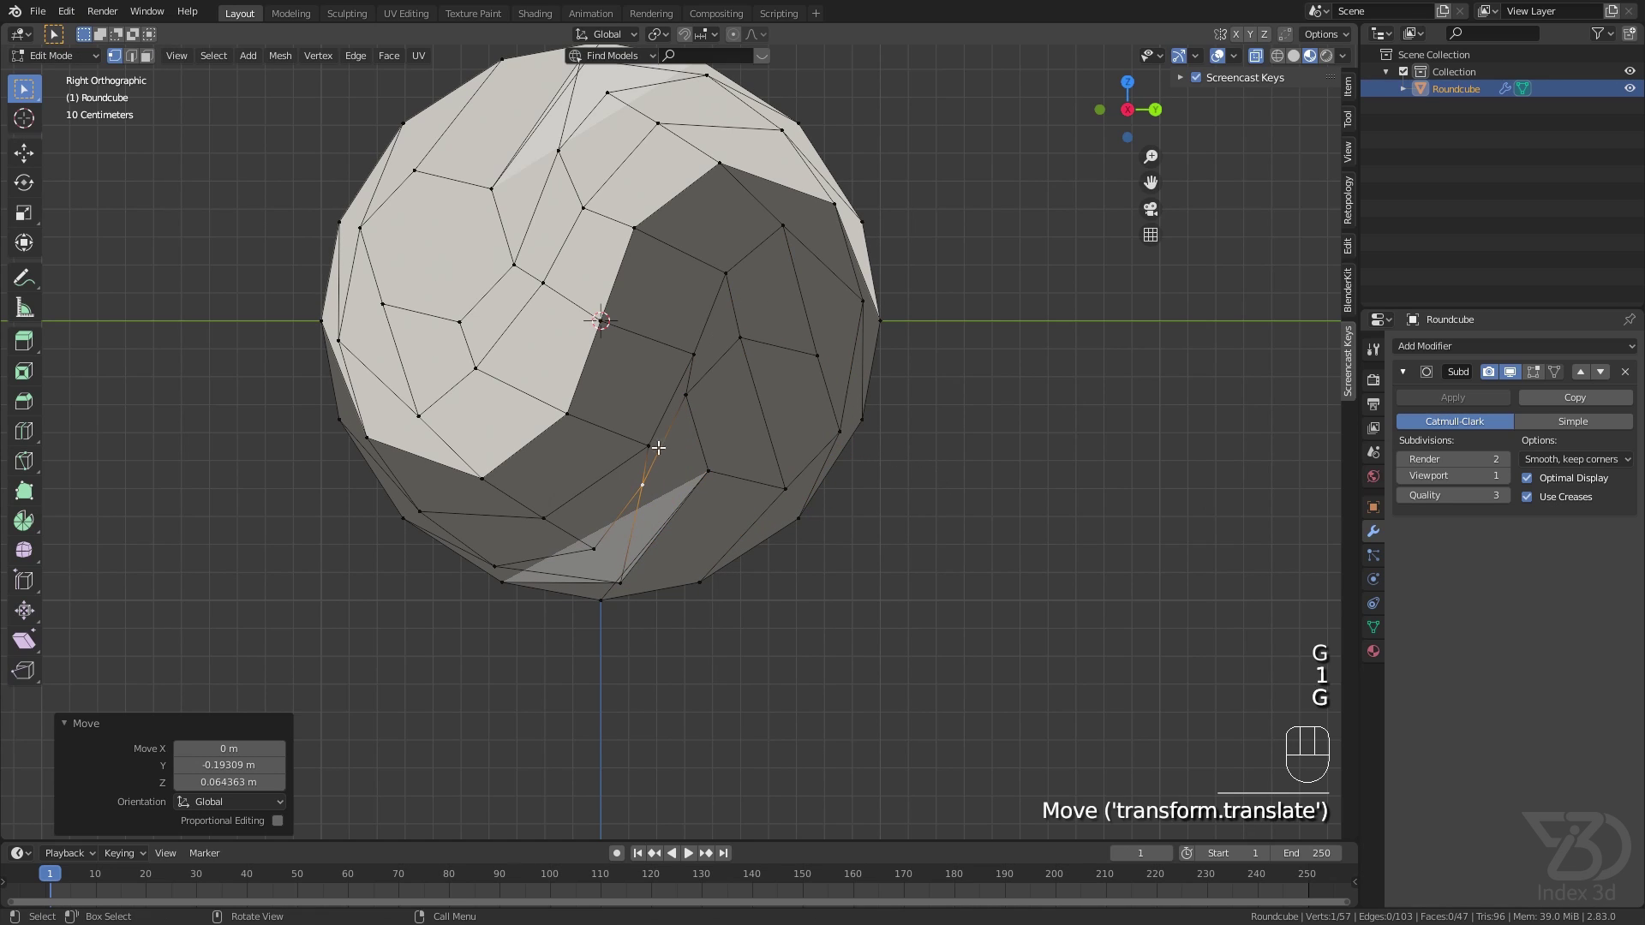
click(655, 443)
key(g)
click(680, 365)
click(680, 365)
key(g)
shift+click(771, 403)
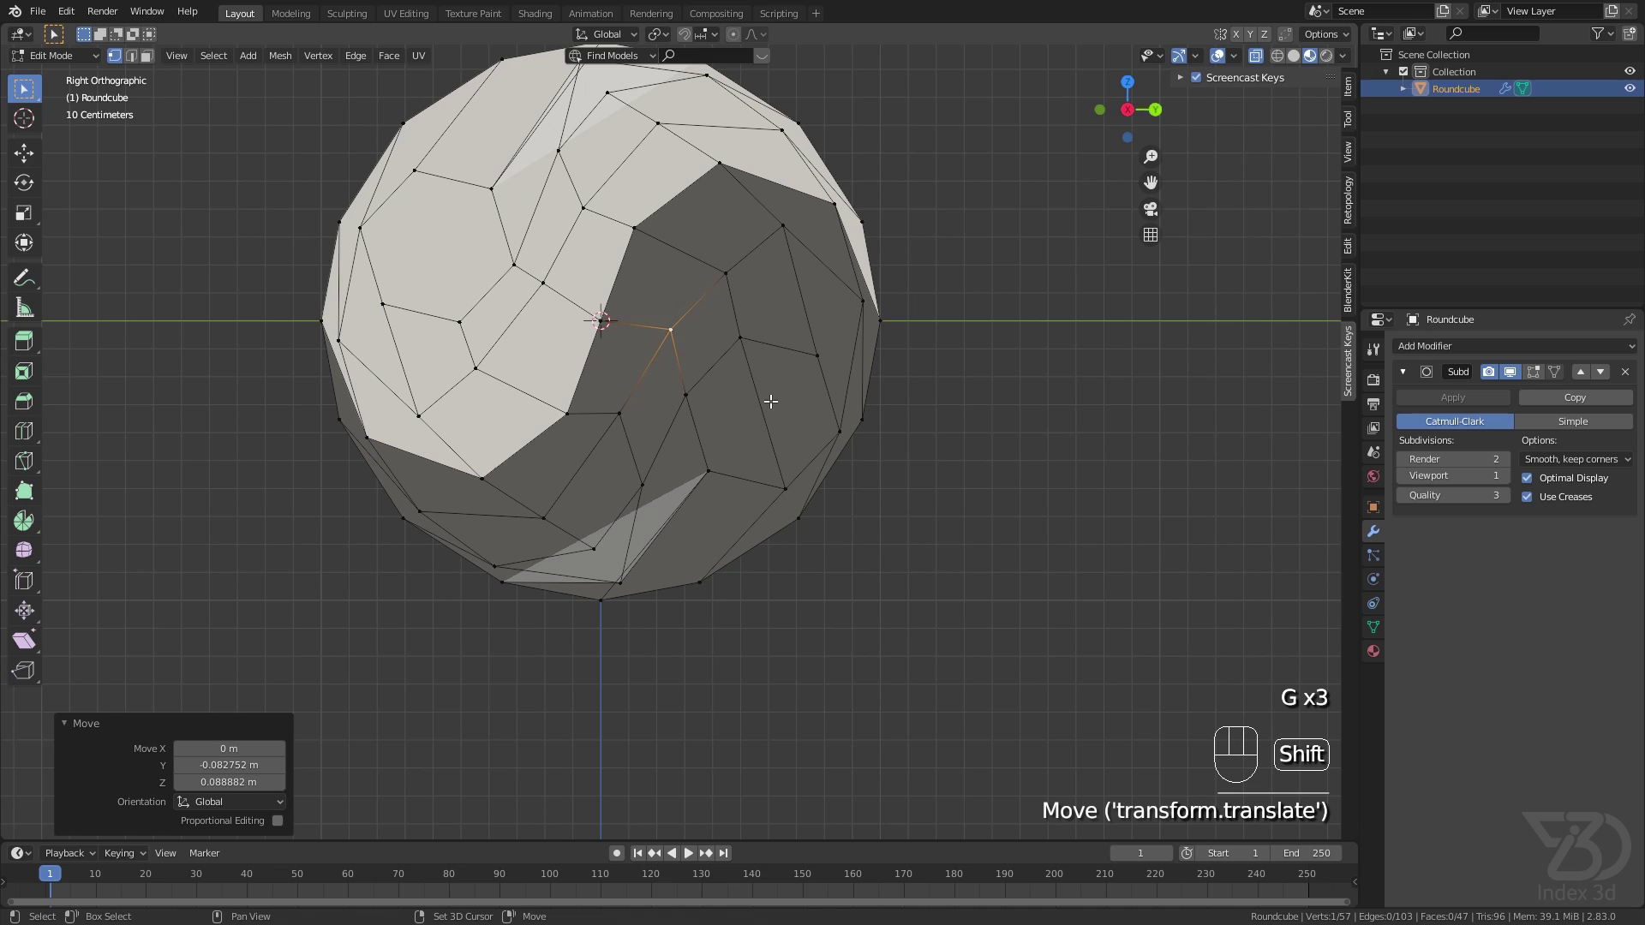
click(762, 417)
Dissolve the inner edge with Ctrl+X, merging the patch into one hexagonal face, and select it.
key(2)
click(765, 416)
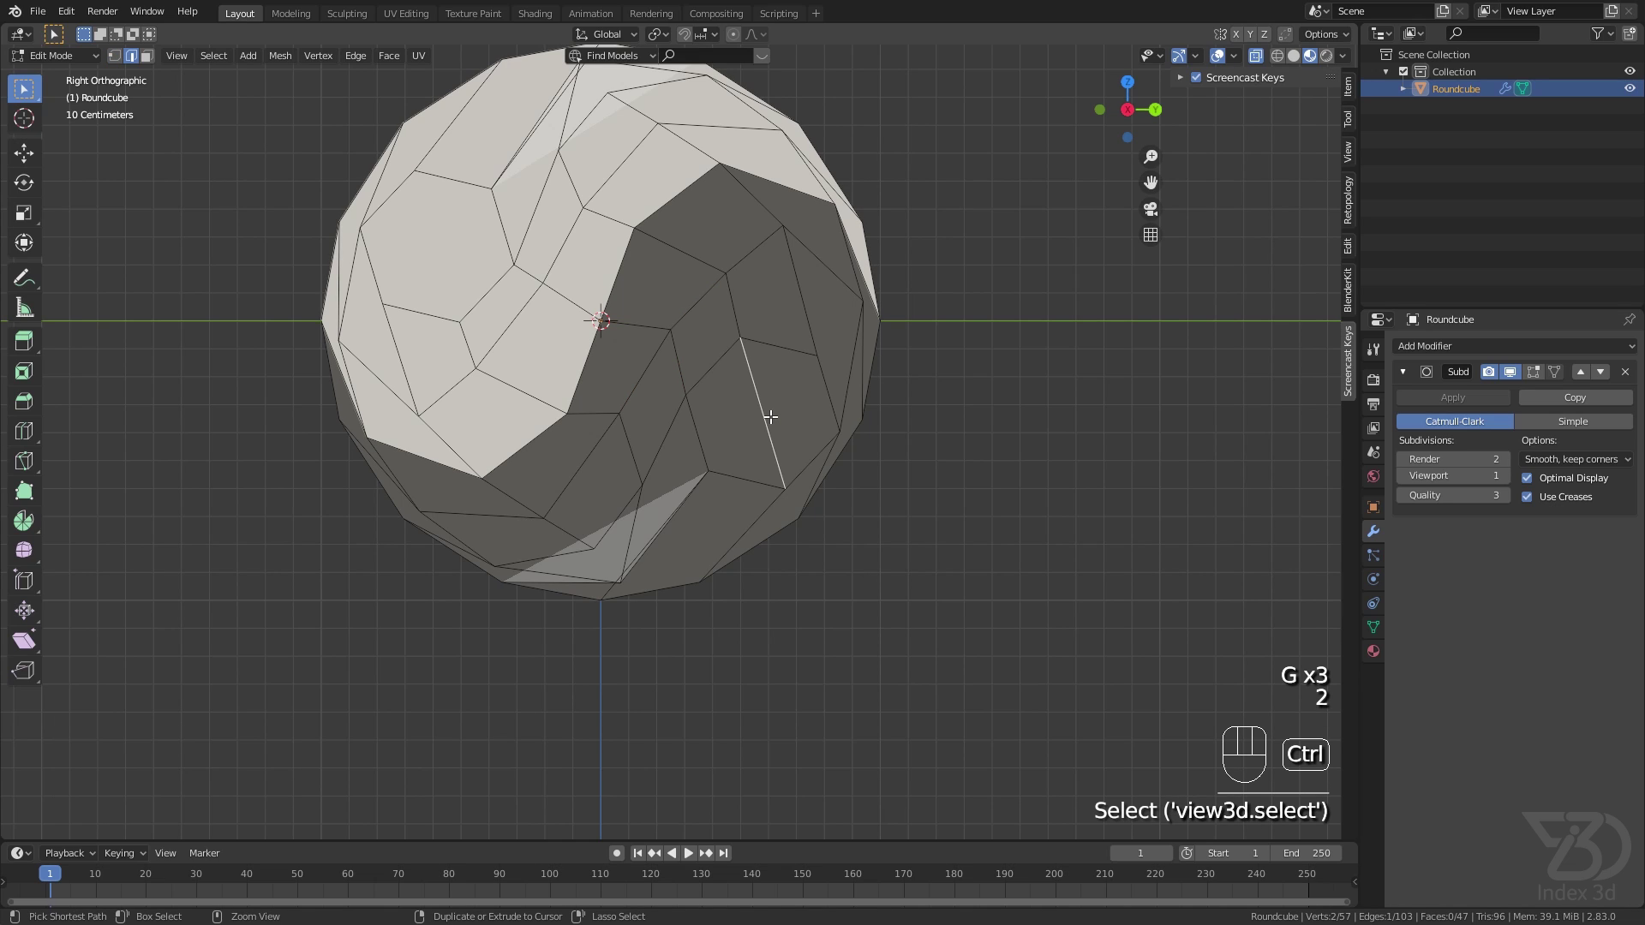
key(ctrl+x)
key(3)
shift+click(750, 414)
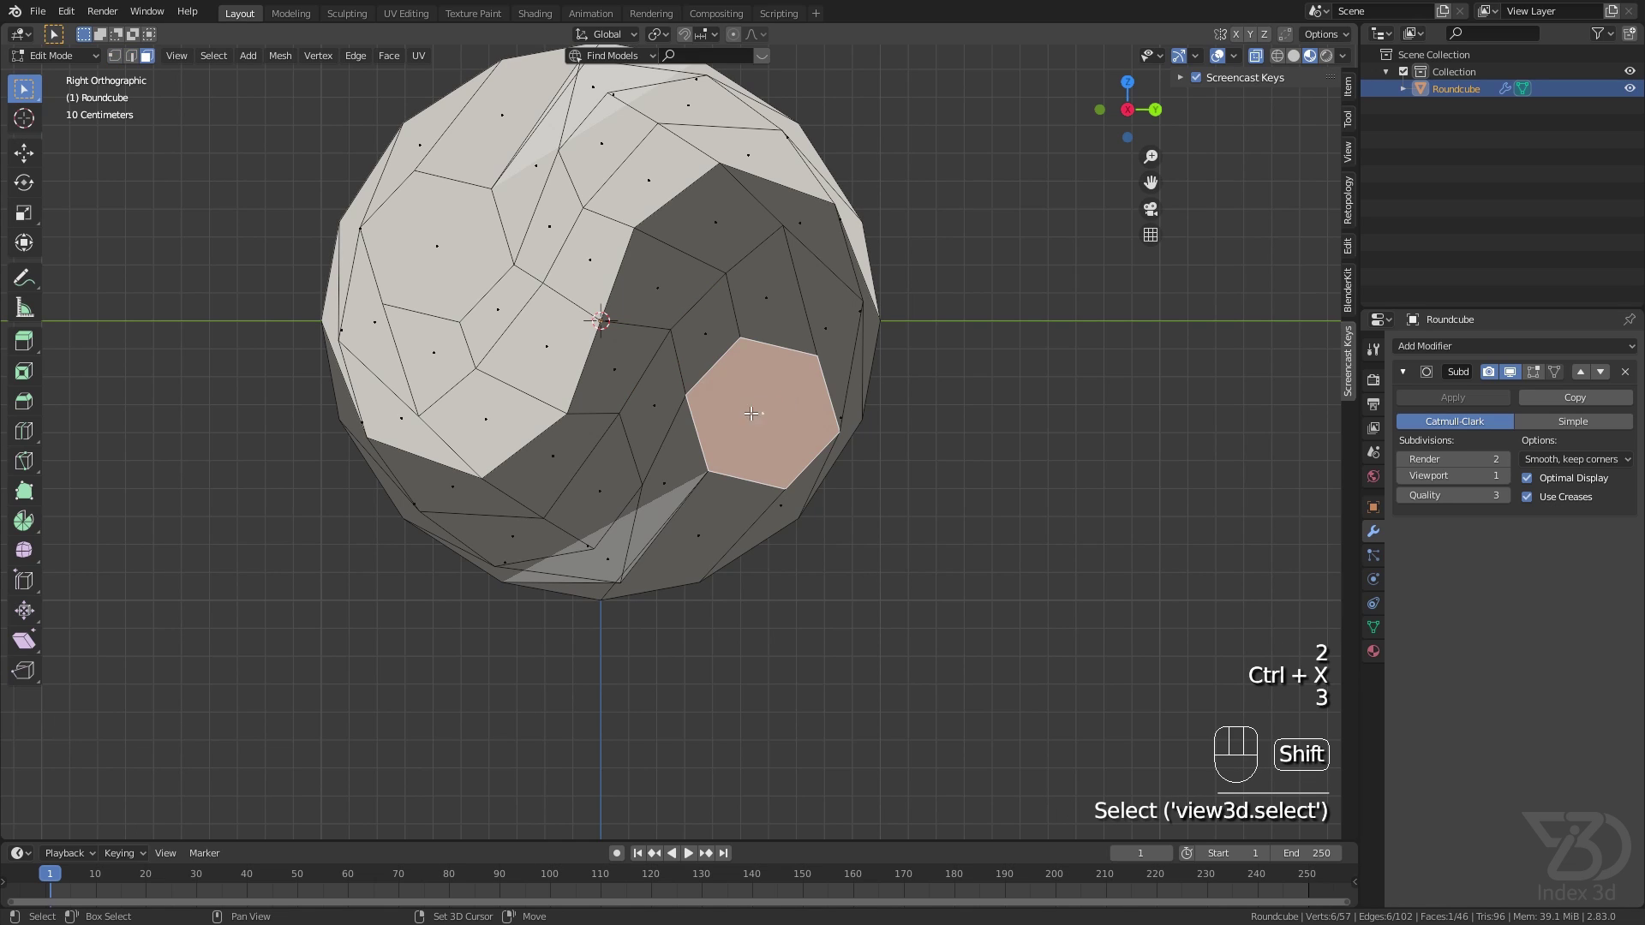
Inset both hexagonal dots twice.
shift+click(451, 268)
key(i)
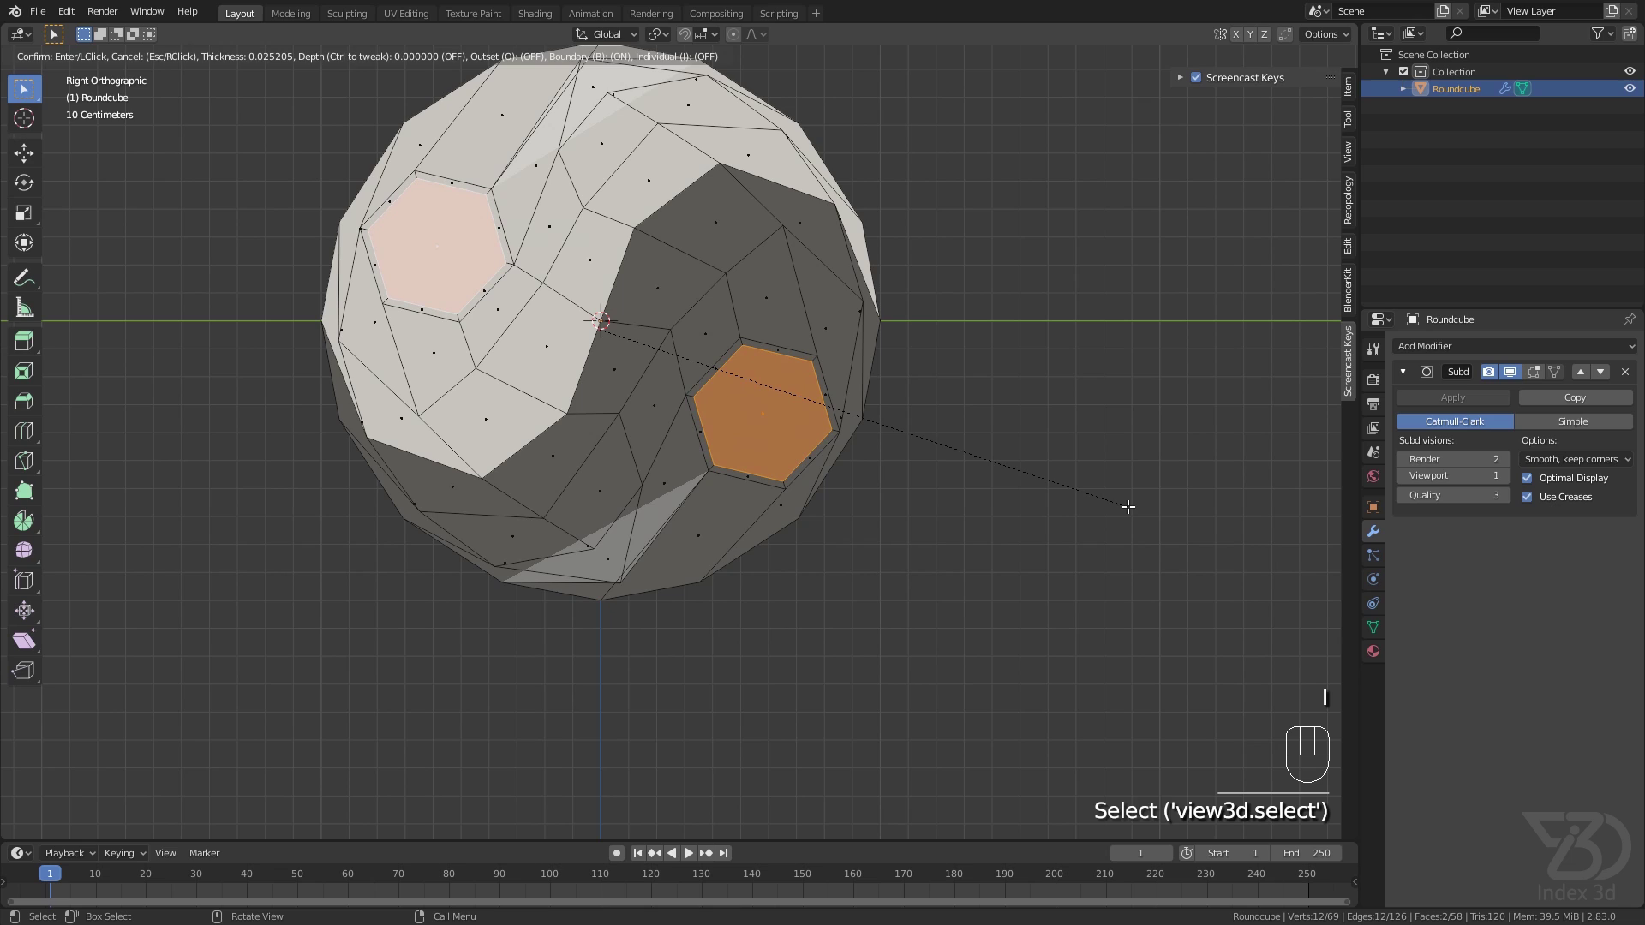
click(1157, 514)
key(i)
click(984, 499)
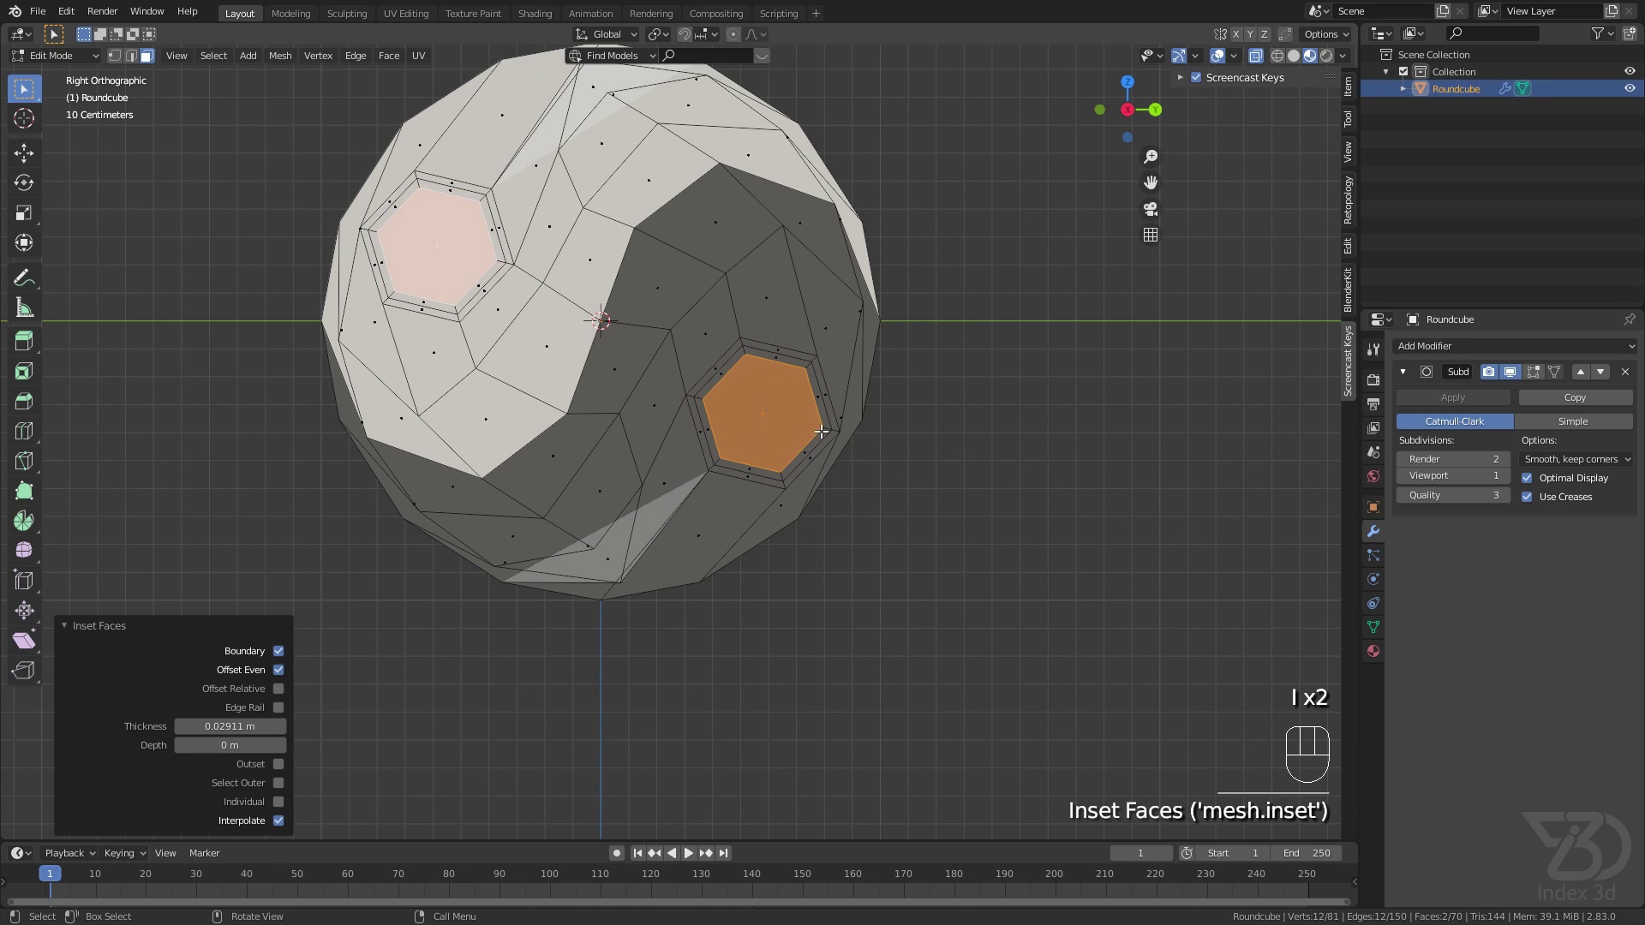
Grow the black-half hexagon selection and assign it the white Material.
click(777, 418)
key(ctrl+KP_Add)
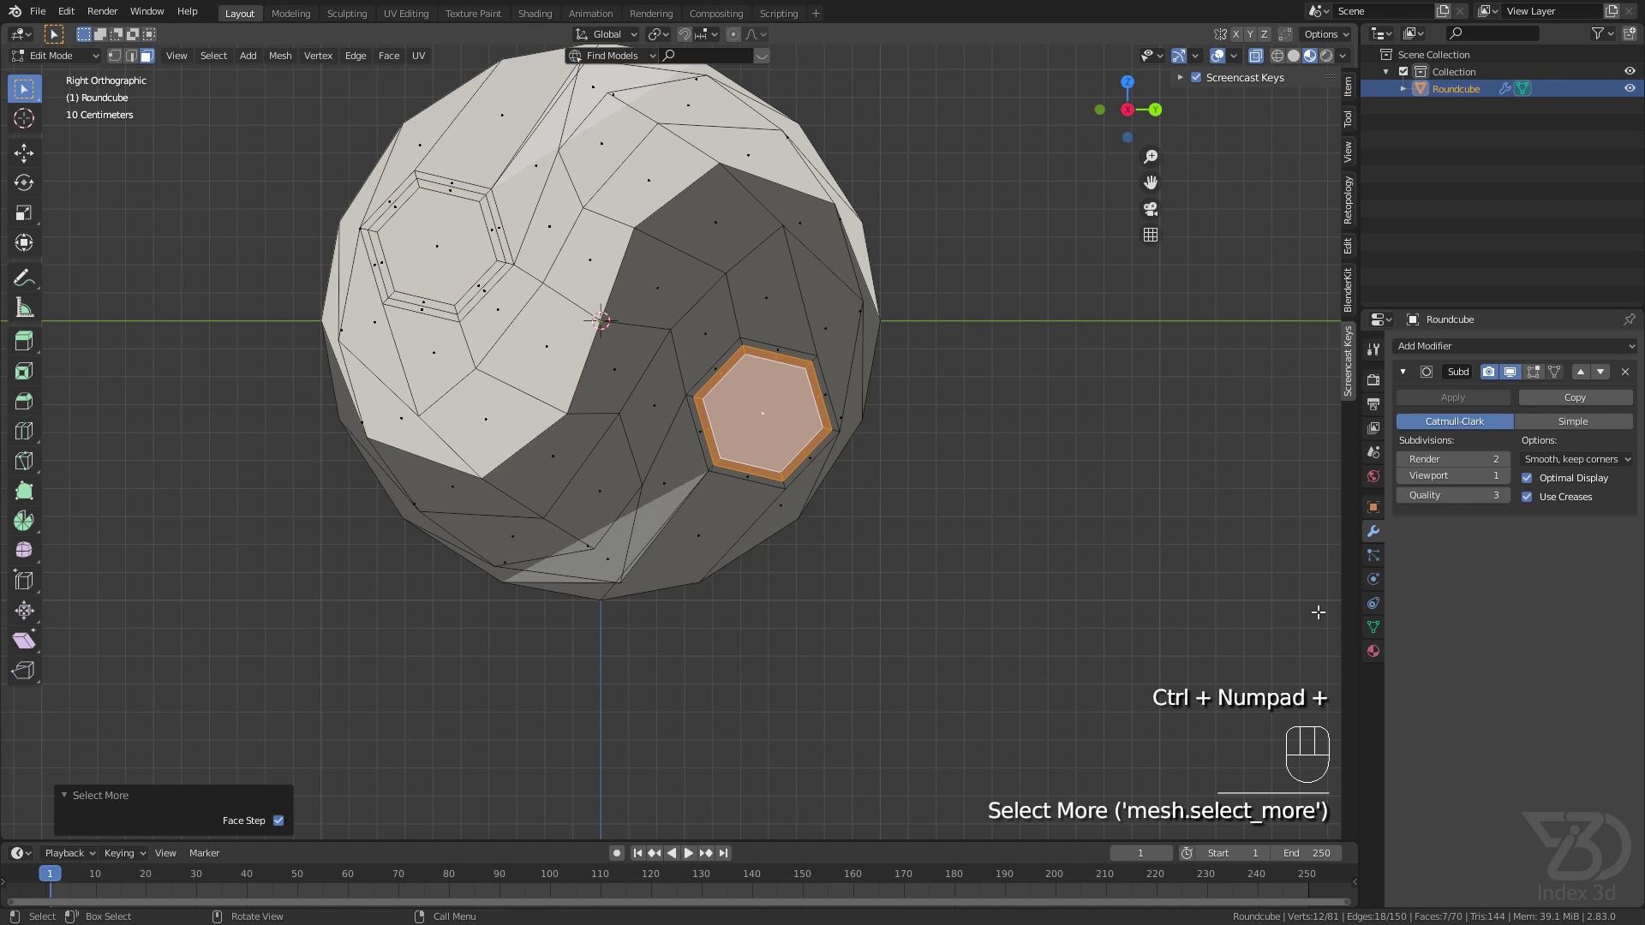
click(1374, 649)
click(1422, 351)
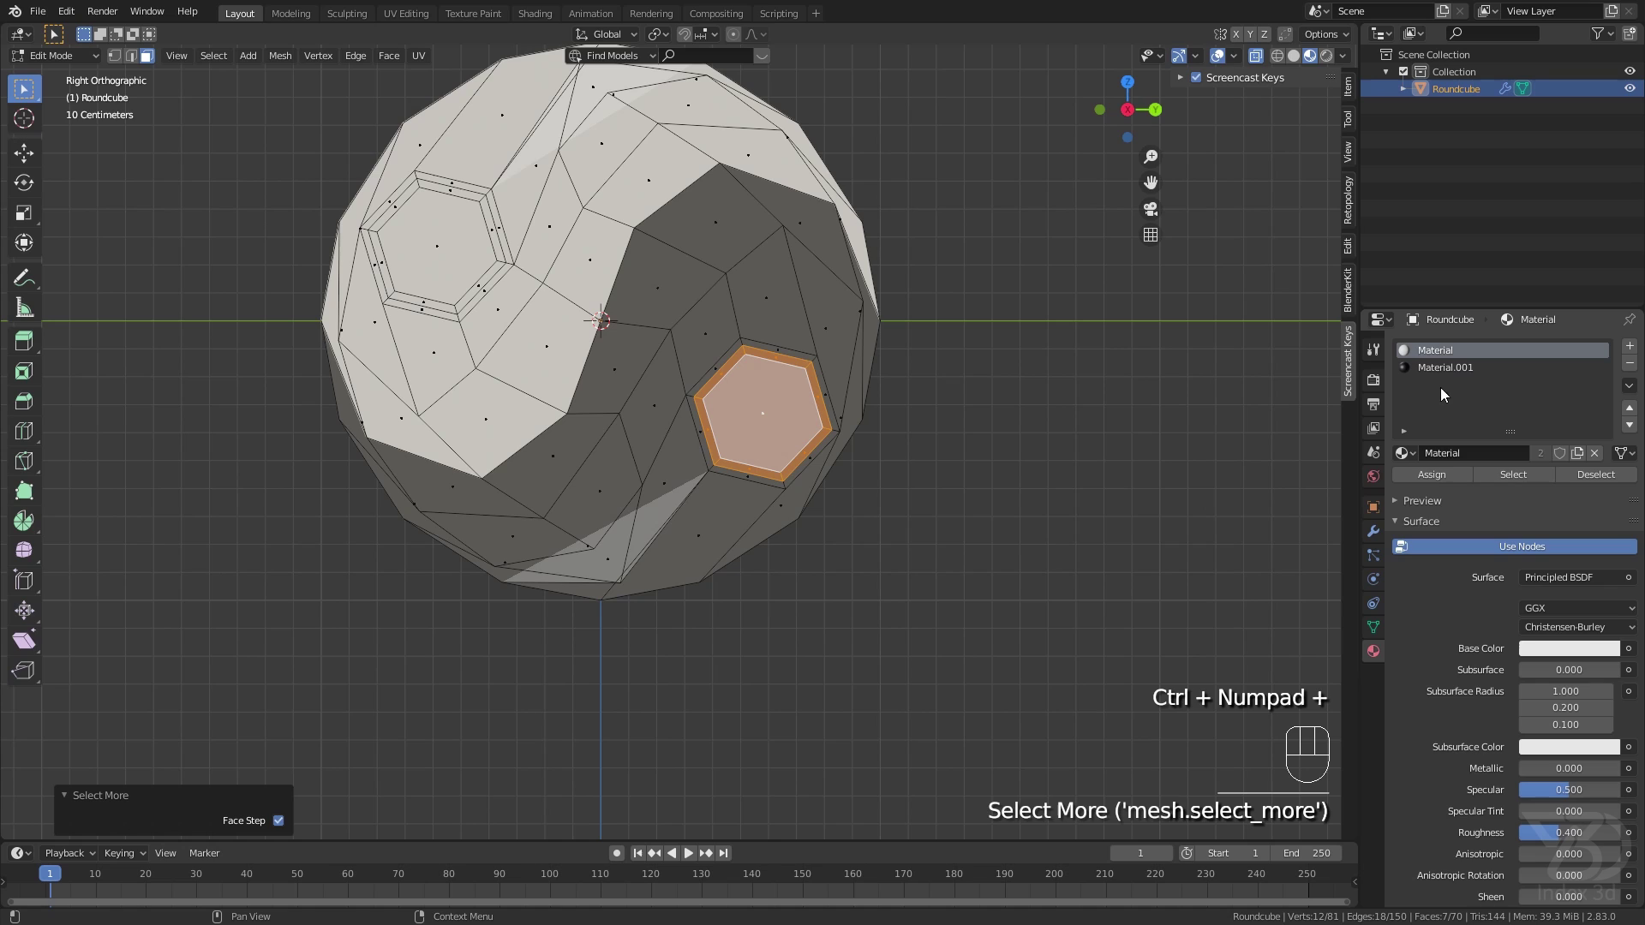
click(1432, 475)
Select the white-half hexagon with its surrounding ring and pick the black Material.001.
click(435, 247)
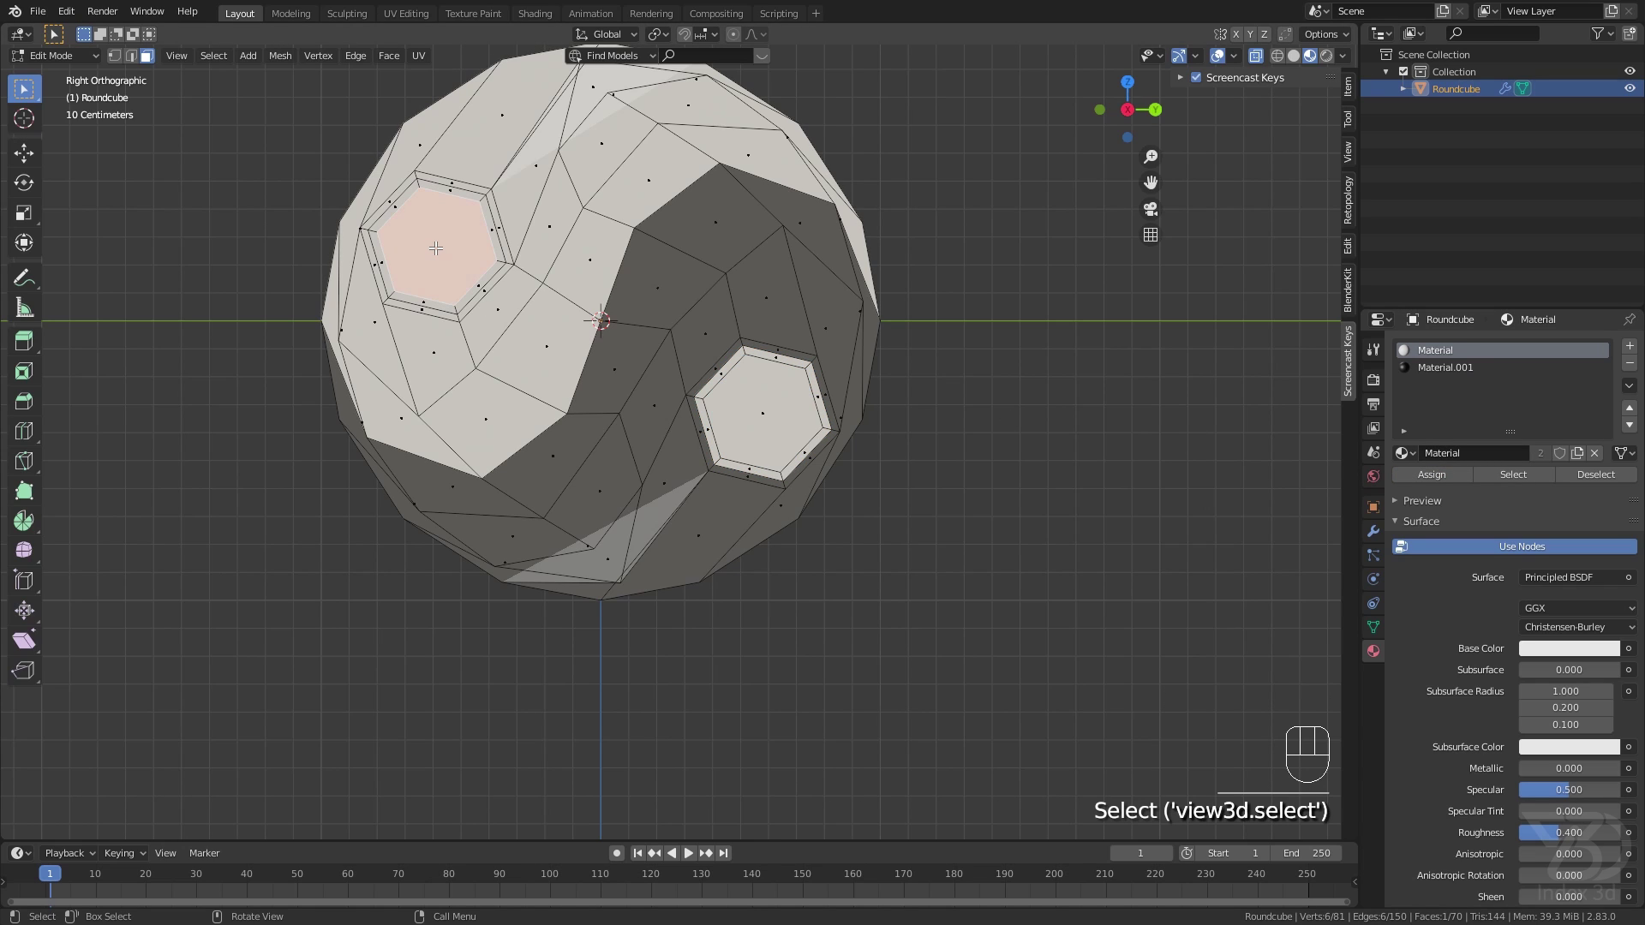
key(ctrl+KP_Add)
click(1444, 367)
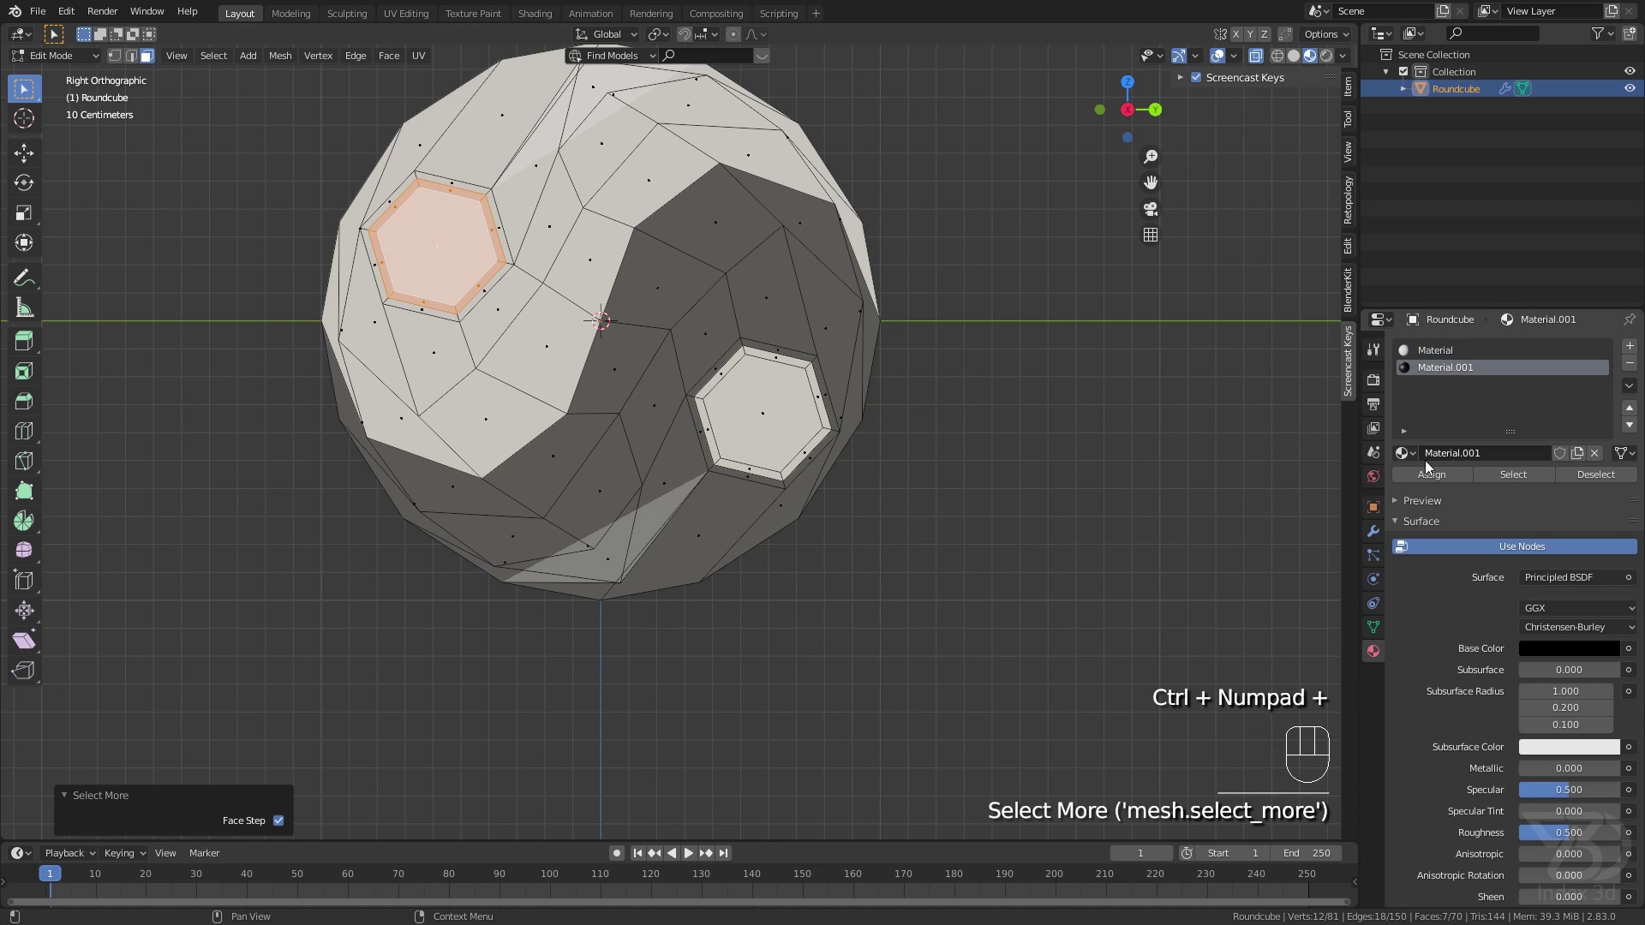
Assign Material.001 to make the white-half dot black, then return to Object Mode.
click(1431, 474)
middle_drag(1311, 439, 835, 413)
key(Tab)
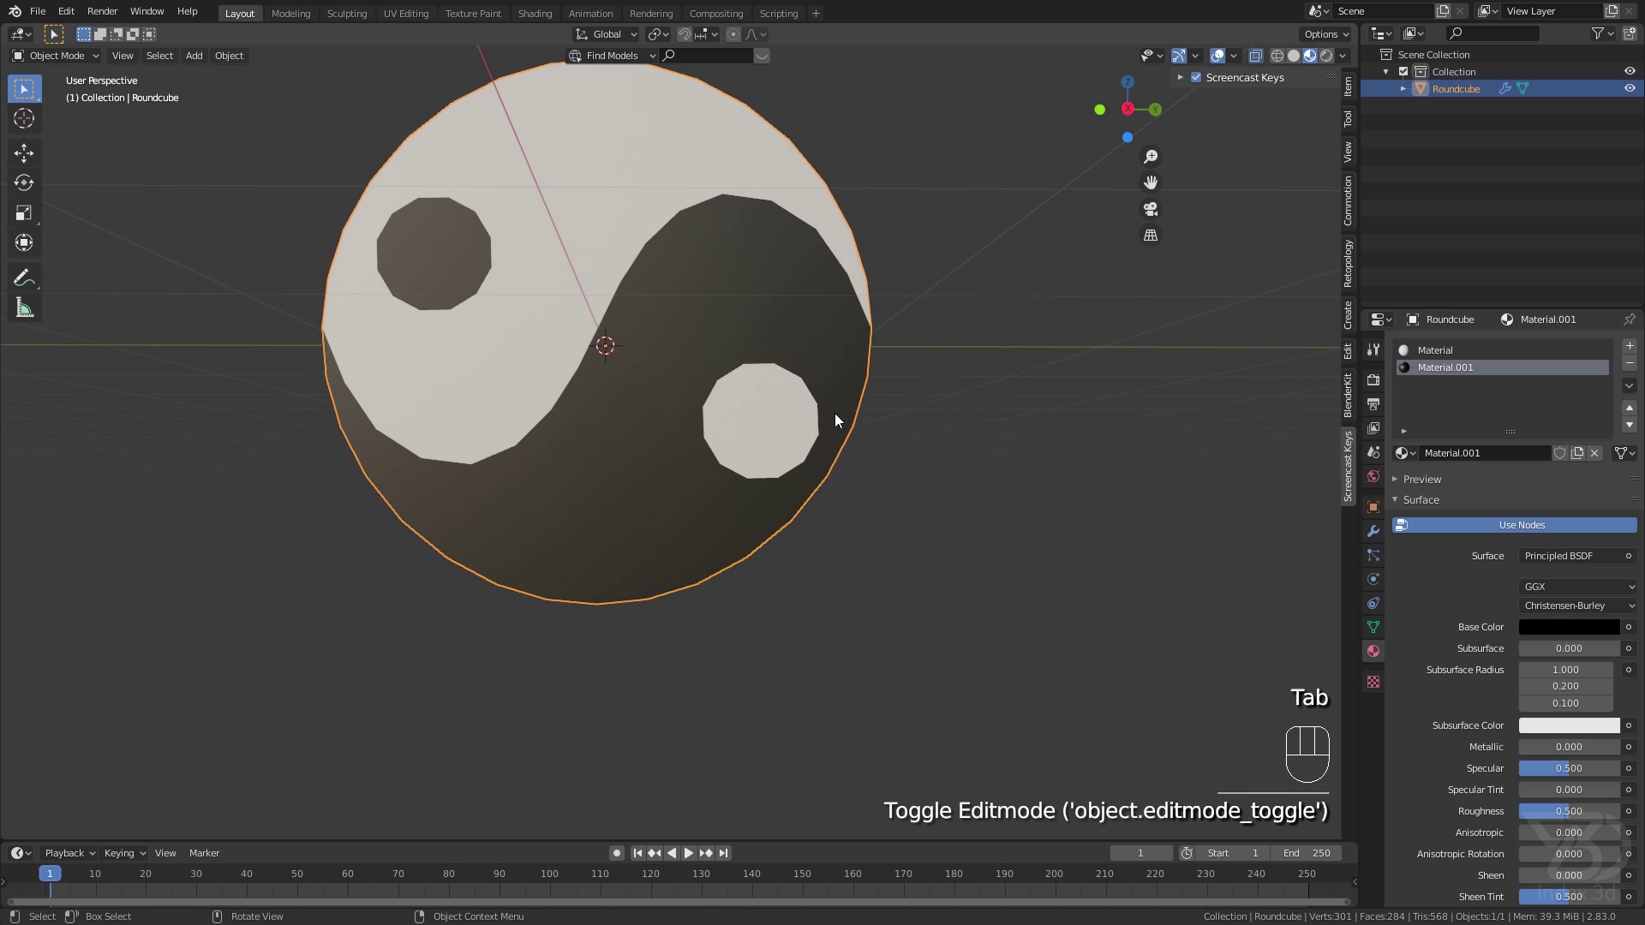
View the finished disc from the front and right sides with its Subdivision Surface modifier settings shown.
key(KP_1)
key(KP_3)
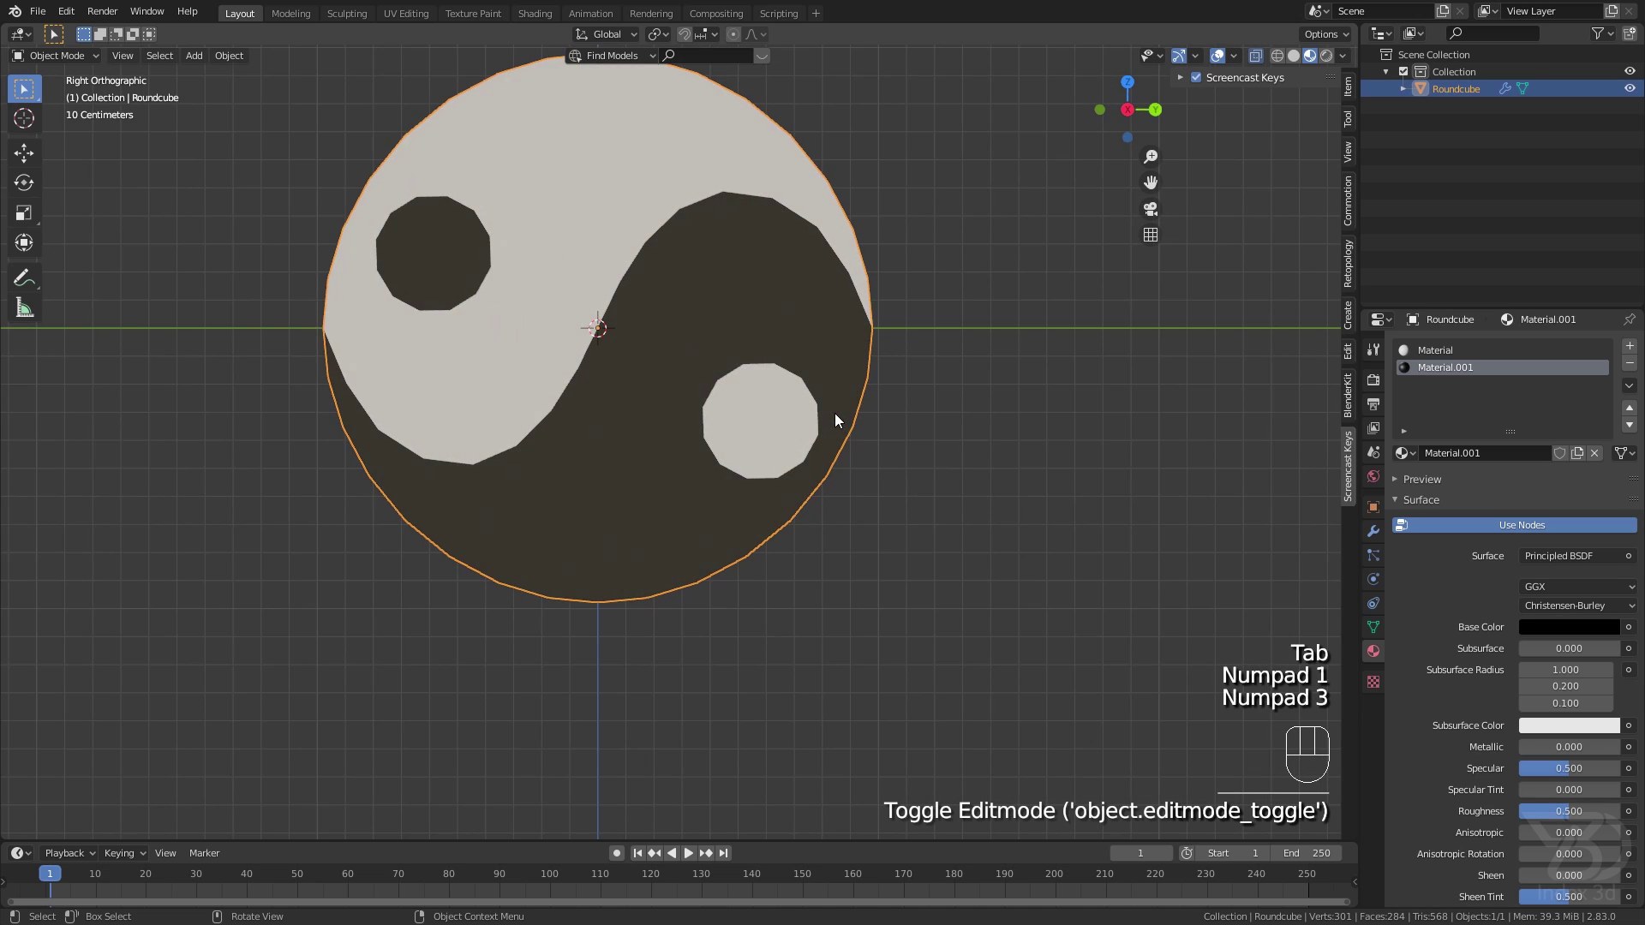
click(1373, 532)
shift+middle_drag(821, 404, 886, 358)
scroll(886, 358, down, 2)
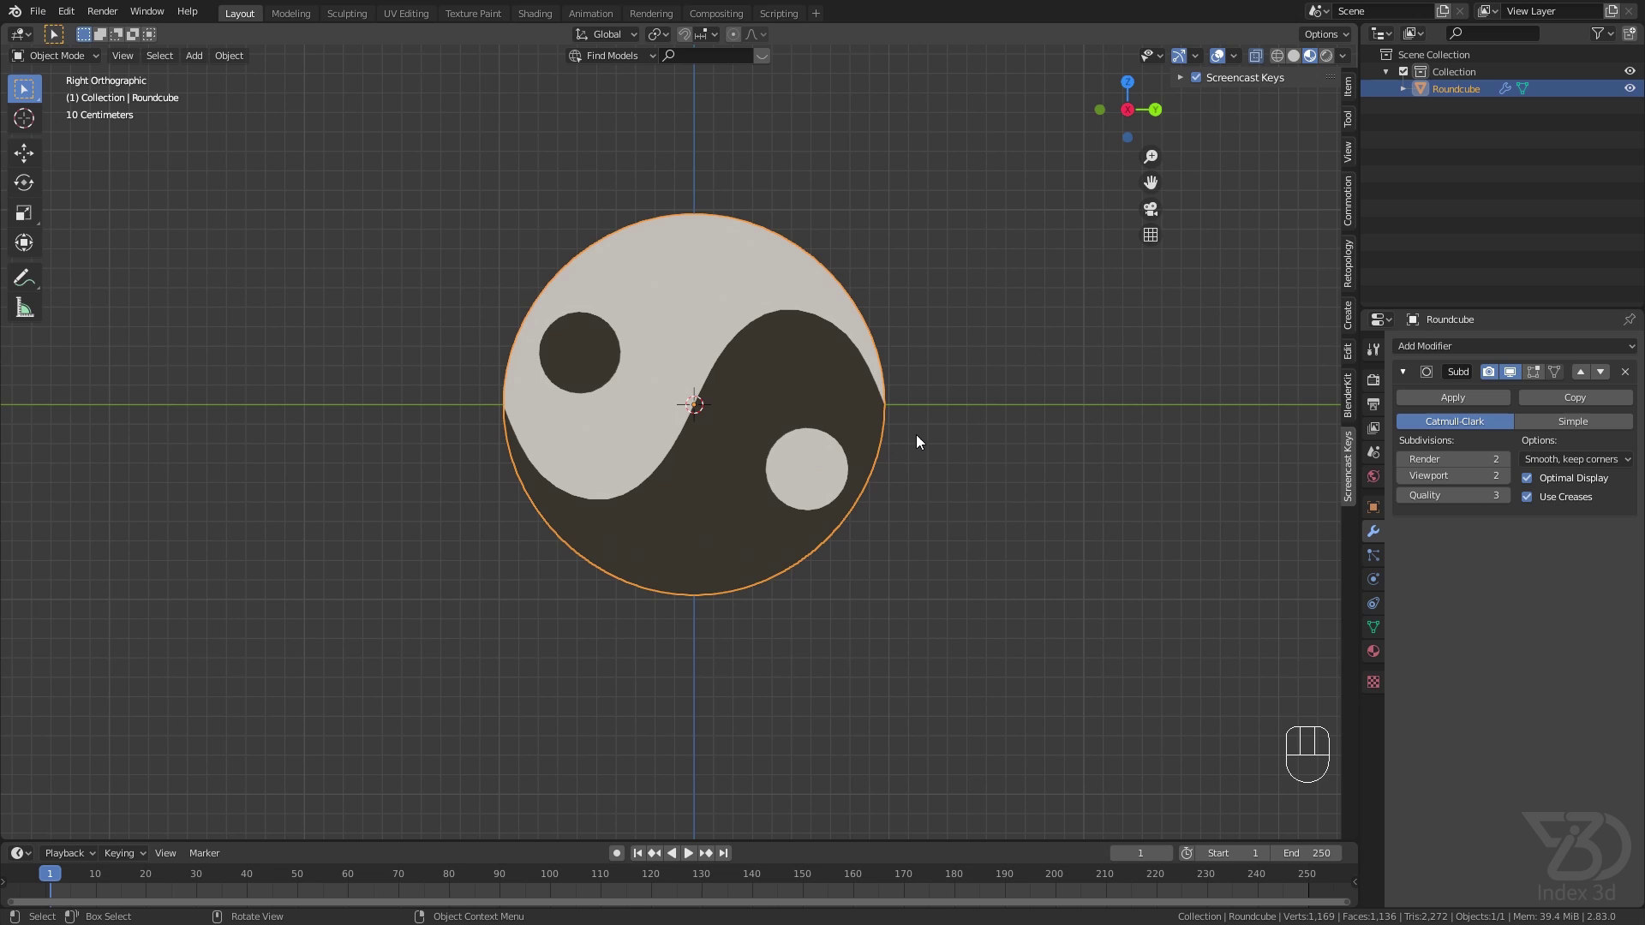